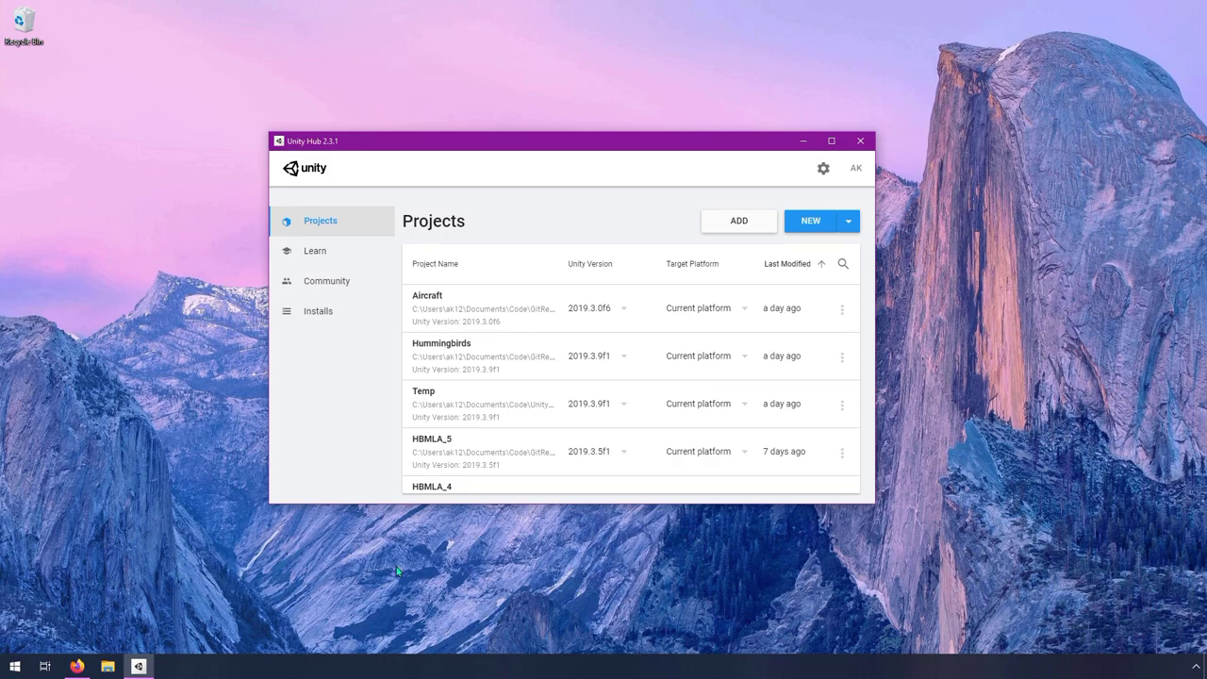
- Check the Unity download page in Firefox and the installed editor versions in Unity Hub, then return to the Hub's project list
{"action": "left_click", "coordinate": [78, 666]}
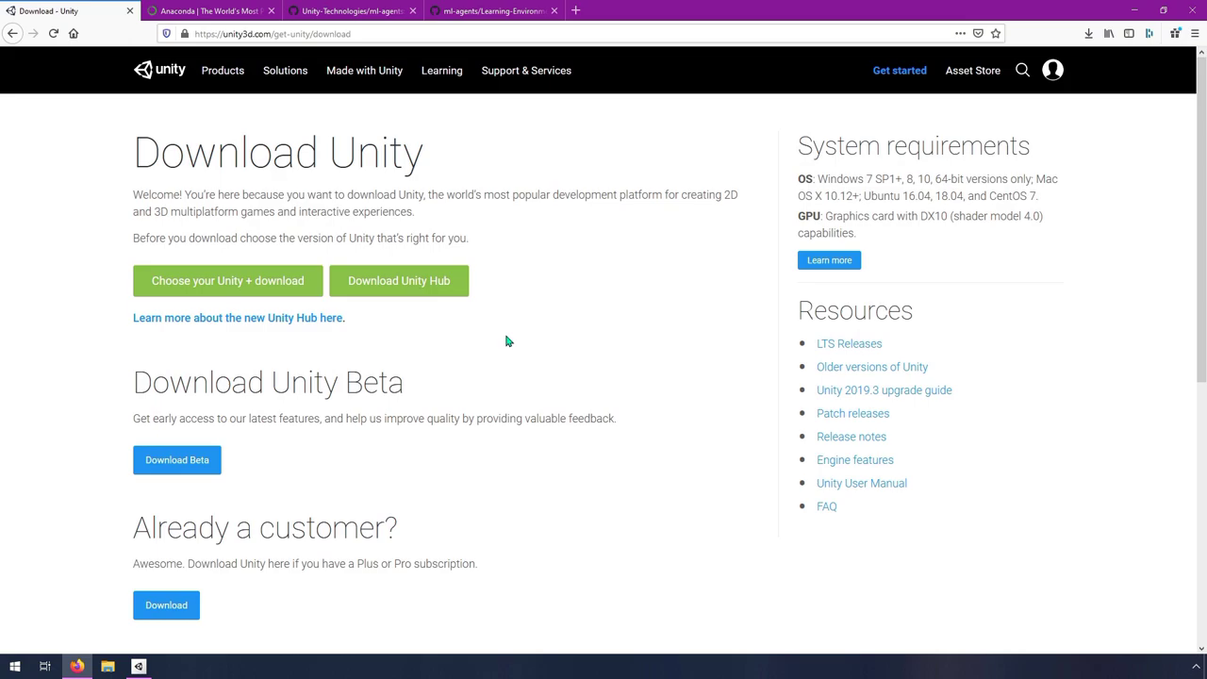
{"action": "left_click", "coordinate": [1136, 11]}
{"action": "left_click_drag", "start_coordinate": [411, 146], "coordinate": [425, 153]}
{"action": "left_click", "coordinate": [334, 324]}
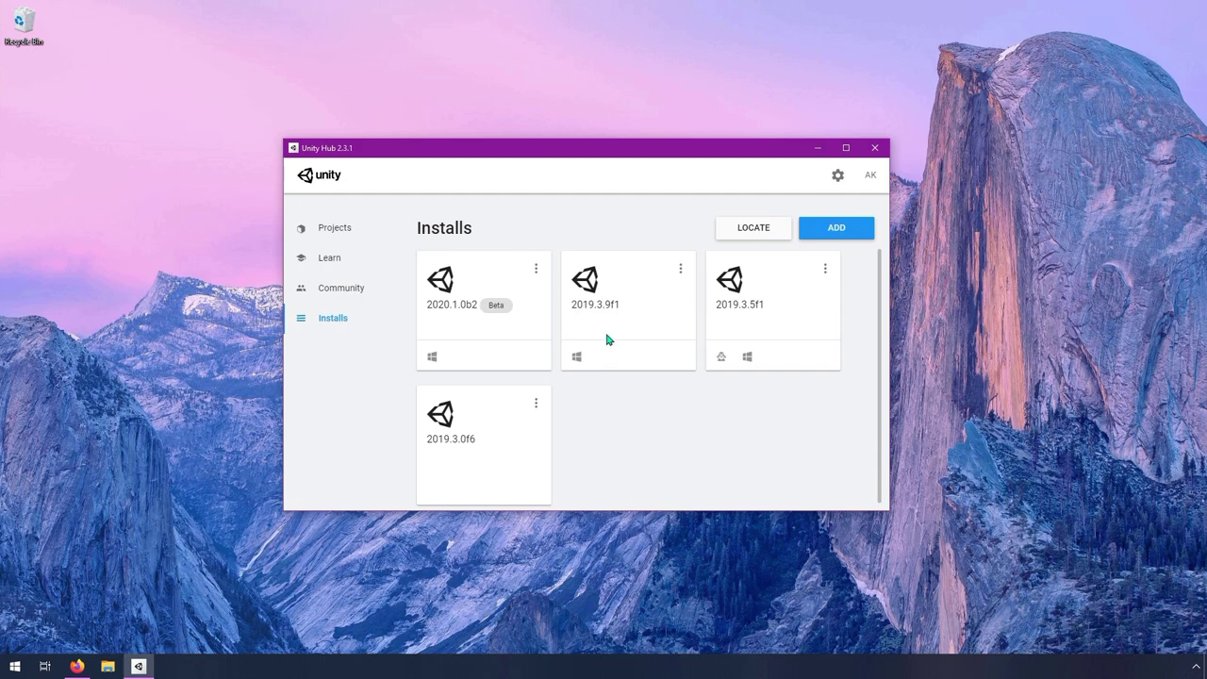
{"action": "left_click", "coordinate": [340, 229]}
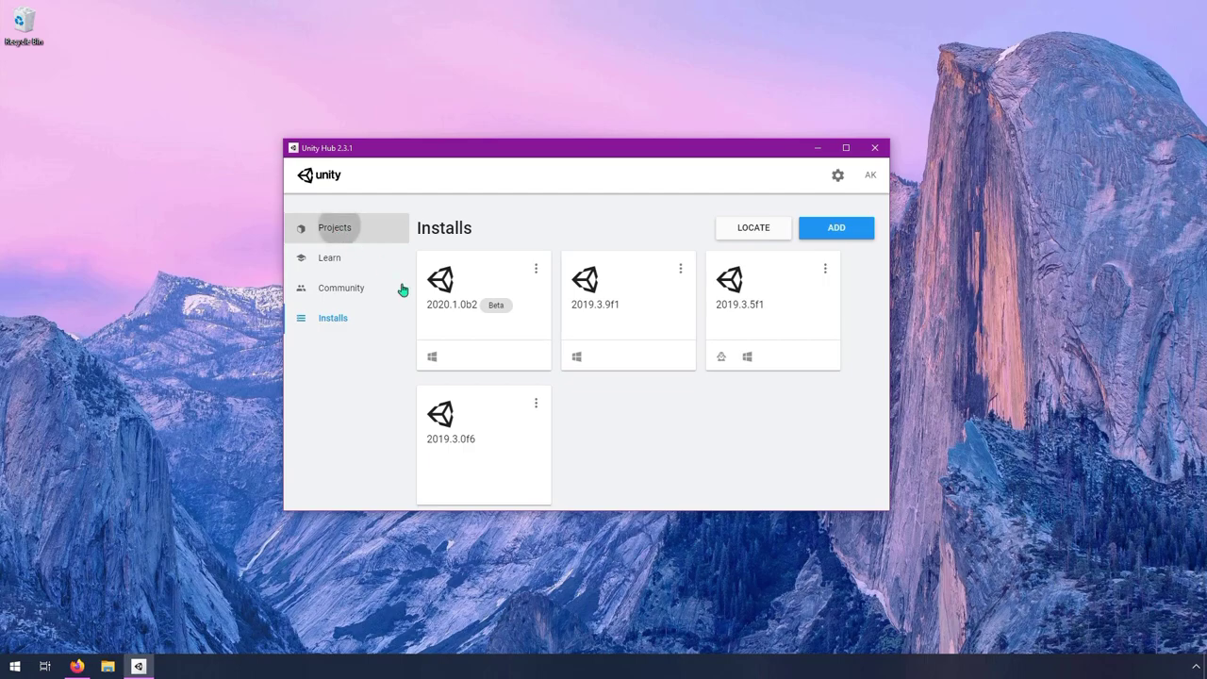
- Switch to Firefox and find the installer downloads for Anaconda Individual Edition on the Anaconda website
{"action": "left_click", "coordinate": [76, 666]}
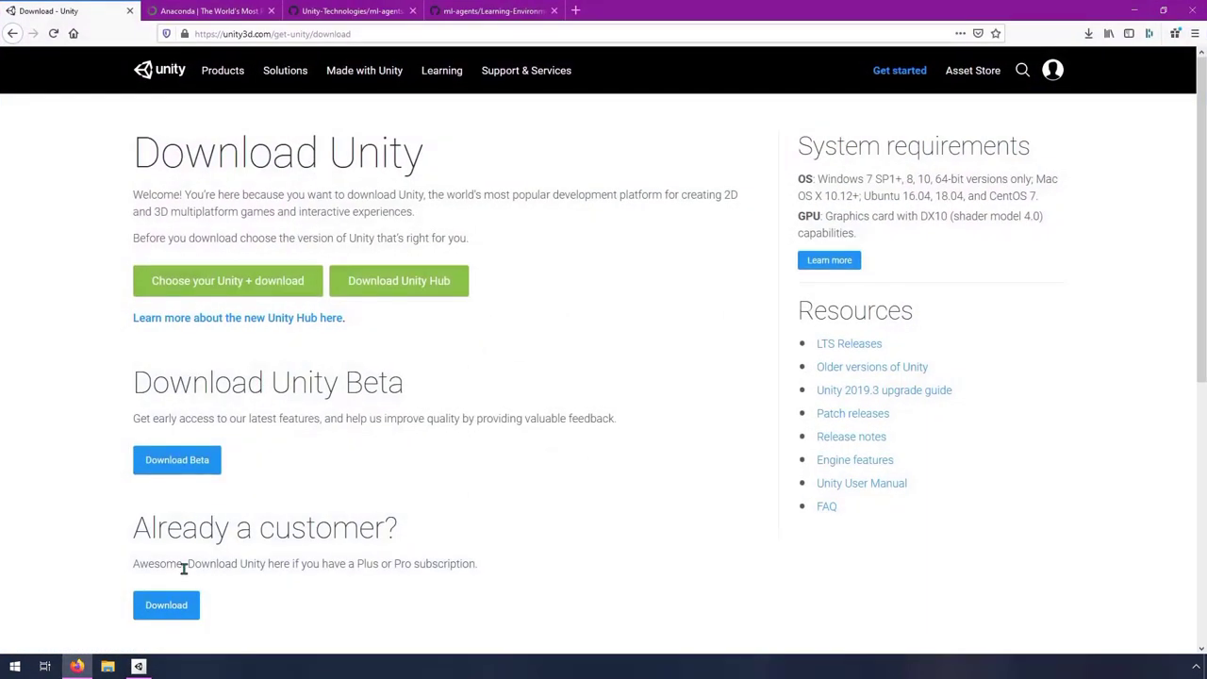
{"action": "left_click", "coordinate": [209, 11]}
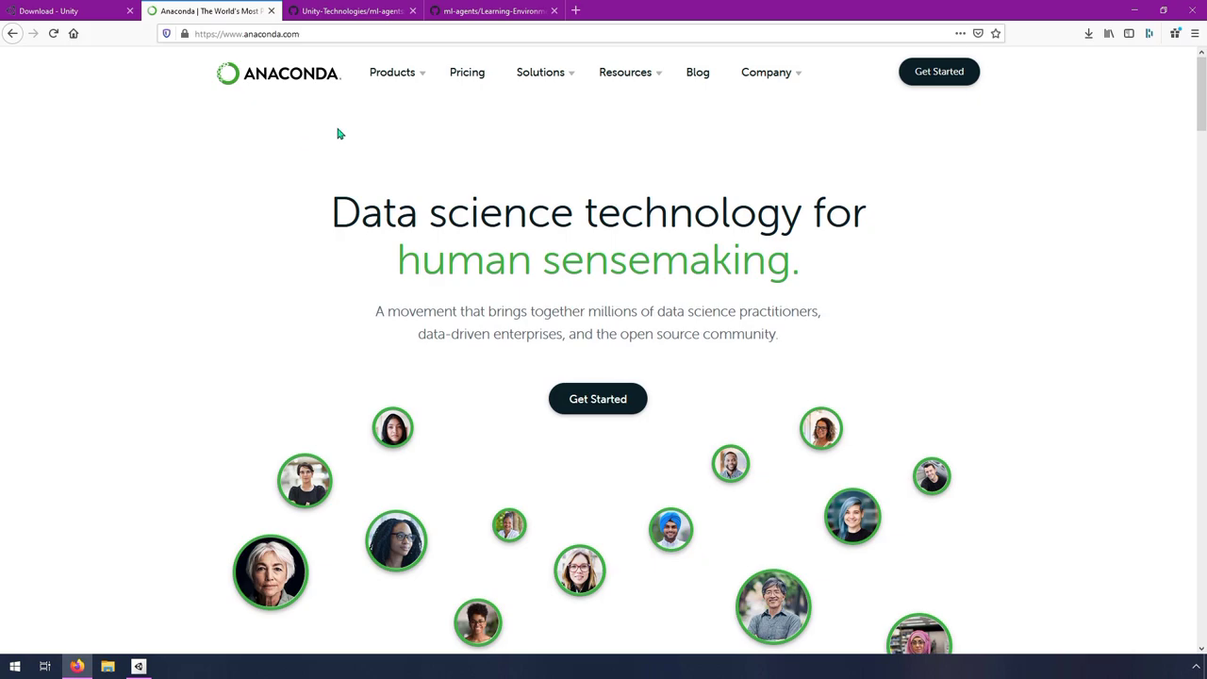
{"action": "mouse_move", "coordinate": [392, 73]}
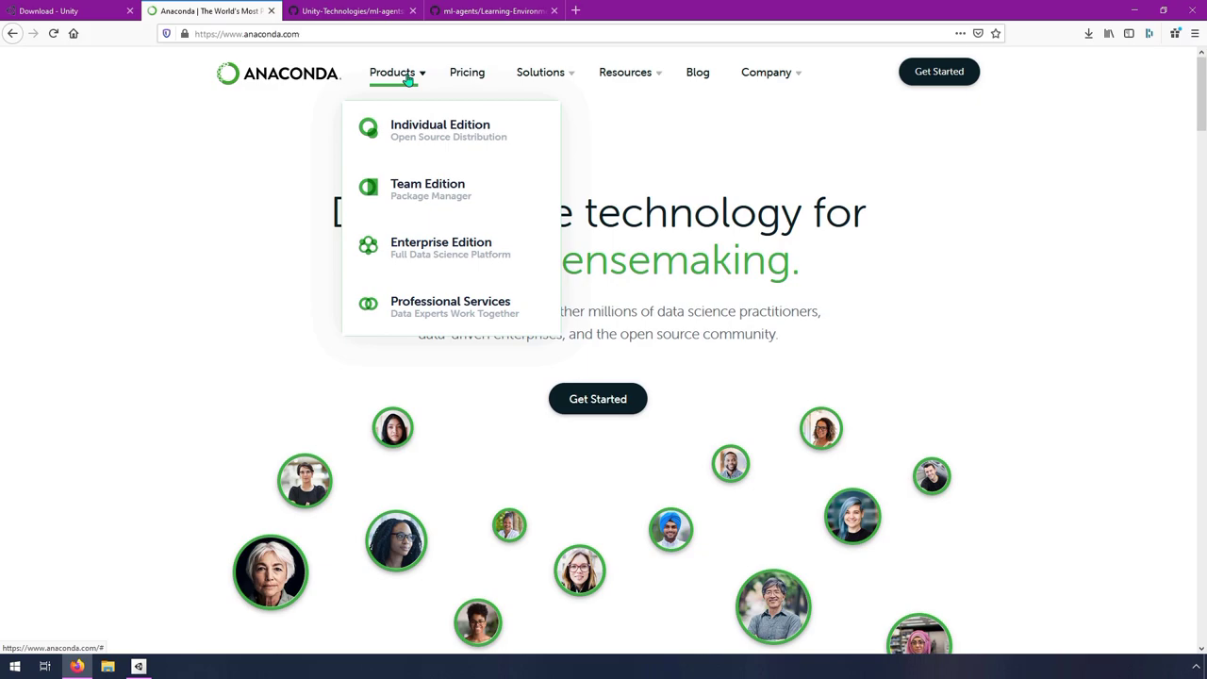
{"action": "left_click", "coordinate": [449, 144]}
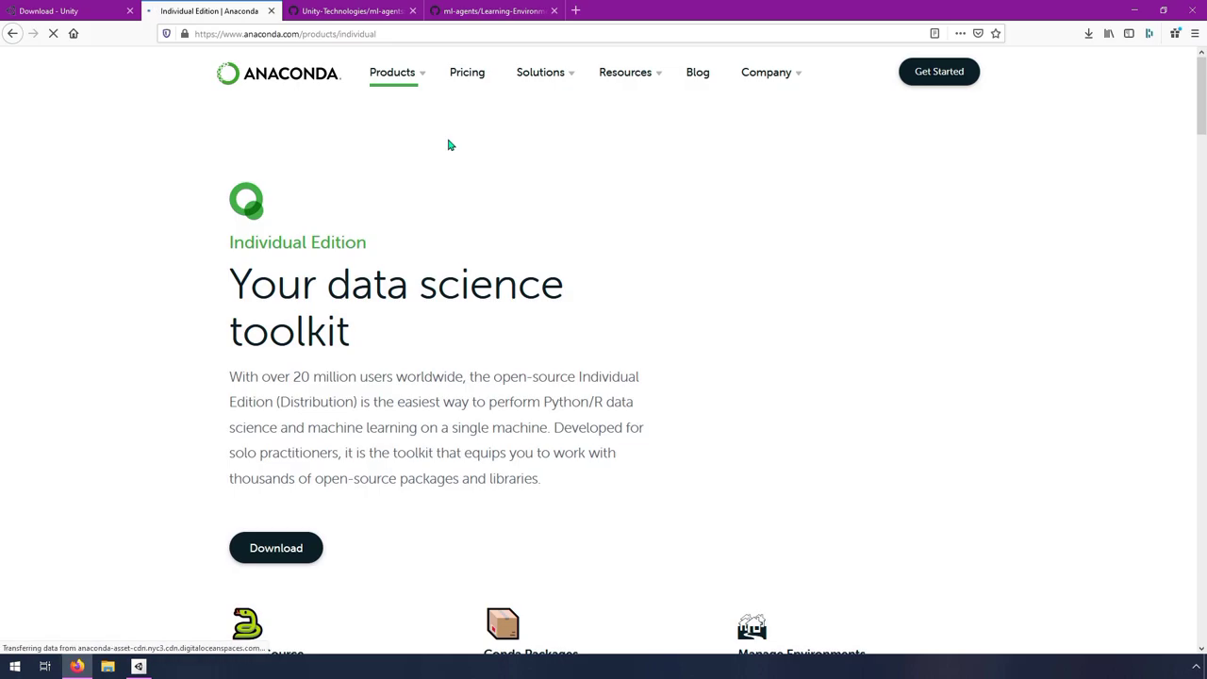
{"action": "left_click", "coordinate": [267, 552]}
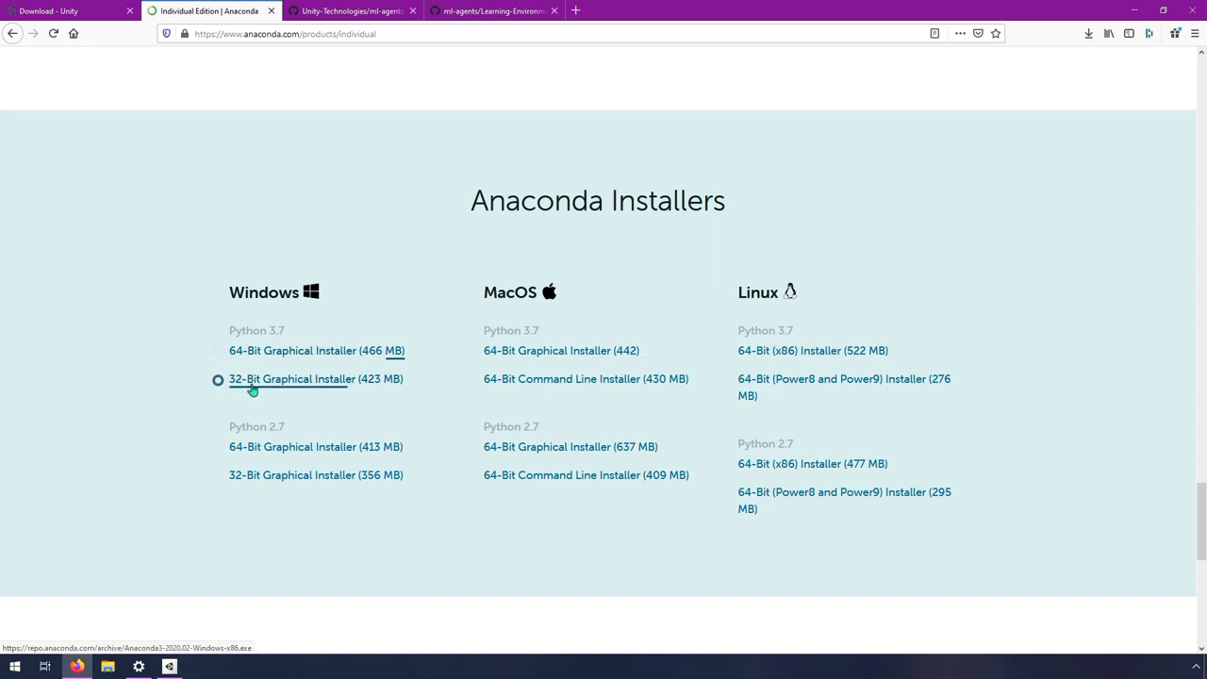
- Check in Windows Settings whether the system is 32-bit or 64-bit and return to the Anaconda installers in Firefox
{"action": "left_click", "coordinate": [15, 667]}
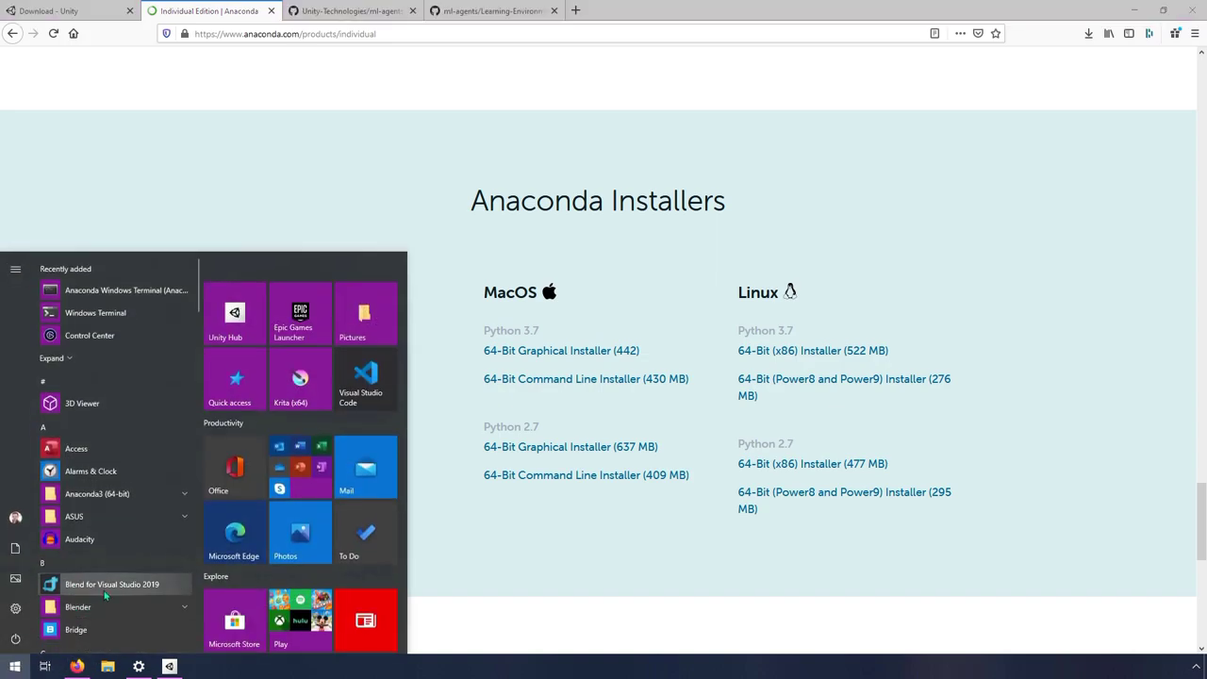
{"action": "type", "text": "64"}
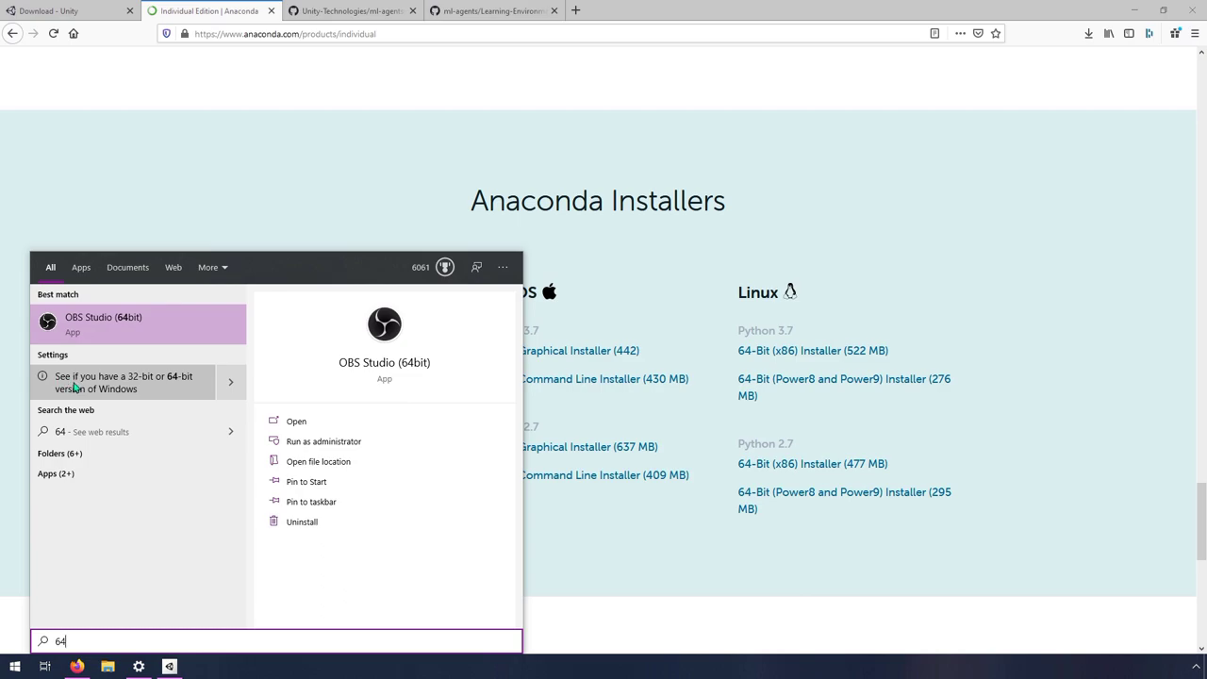
{"action": "left_click", "coordinate": [146, 389]}
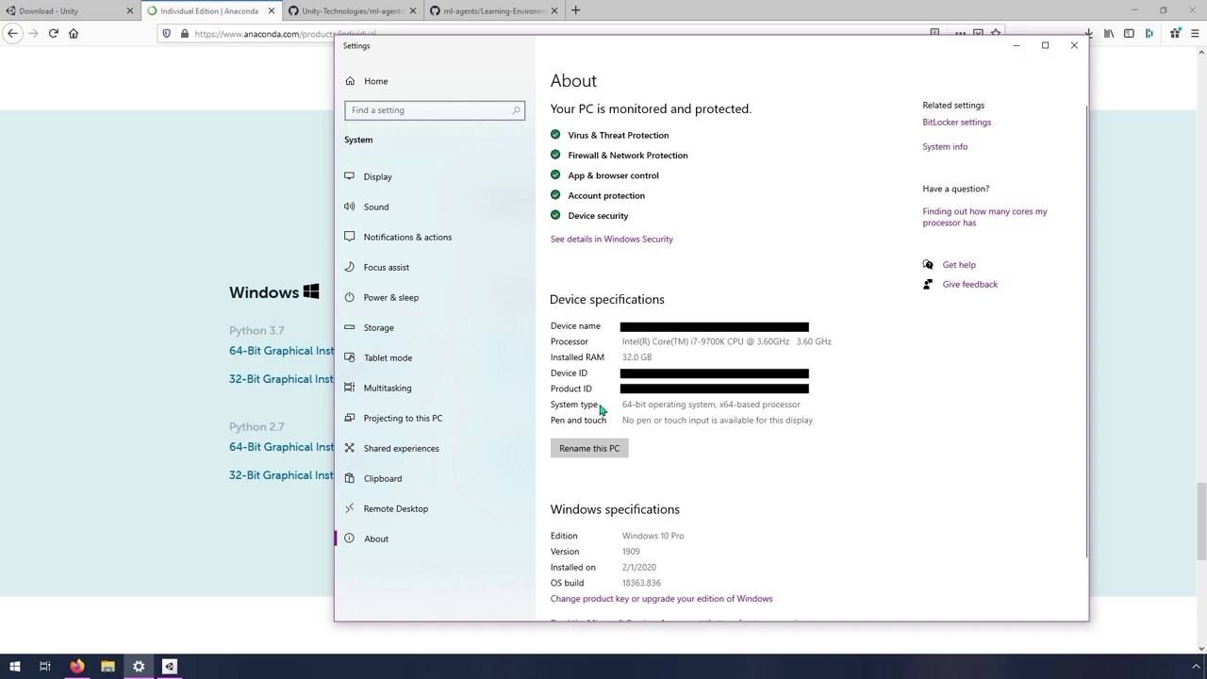
{"action": "key", "text": "alt+Tab"}
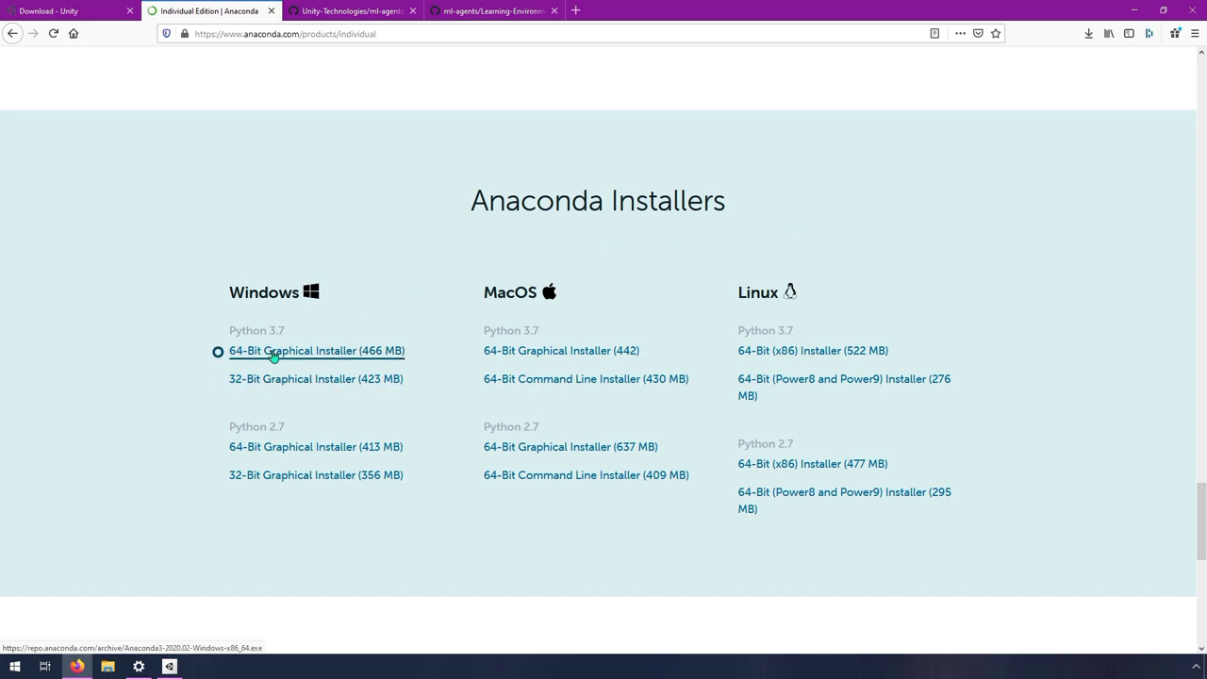
- Open the Anaconda Individual Edition documentation and view its Installation page
{"action": "scroll", "coordinate": [342, 366], "scroll_direction": "up", "scroll_amount": 3}
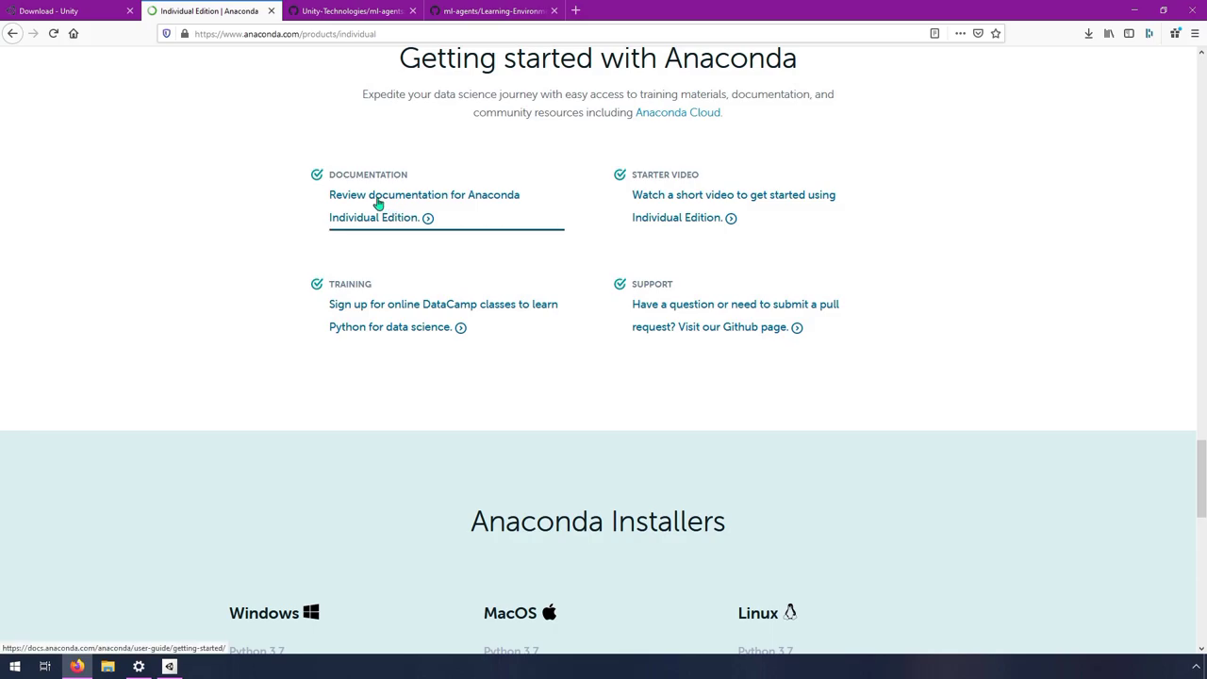
{"action": "left_click", "coordinate": [406, 204]}
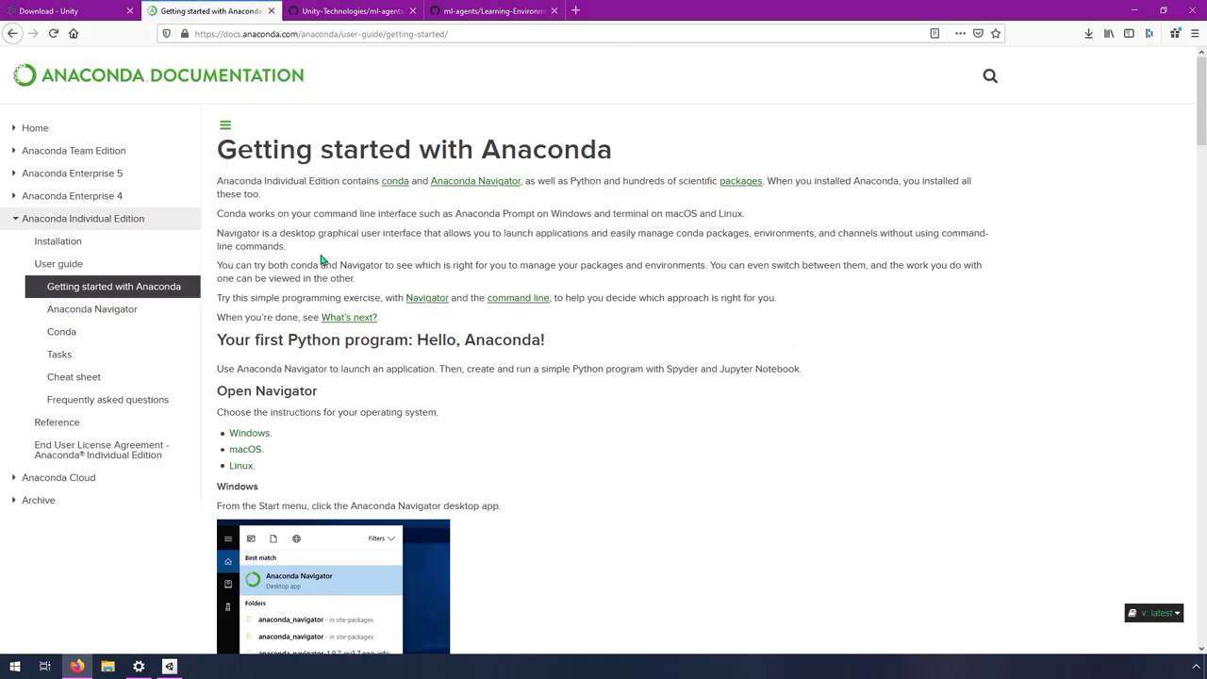
{"action": "left_click", "coordinate": [57, 245]}
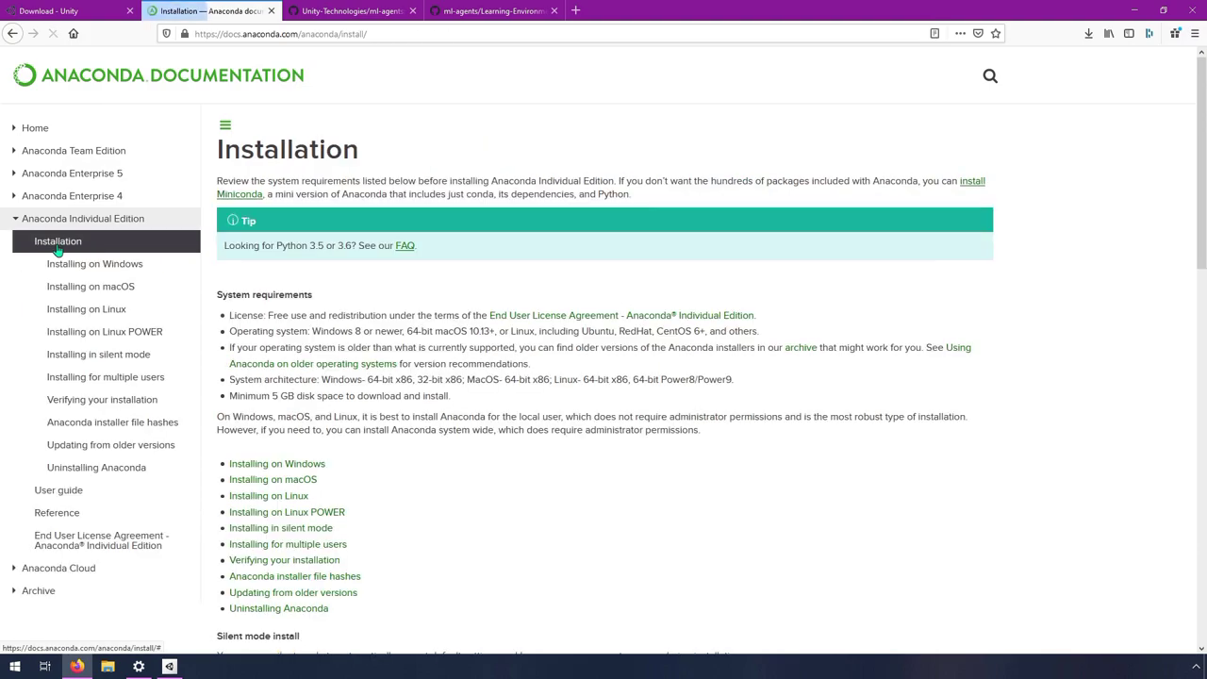
{"action": "scroll", "coordinate": [394, 576], "scroll_direction": "down", "scroll_amount": 1}
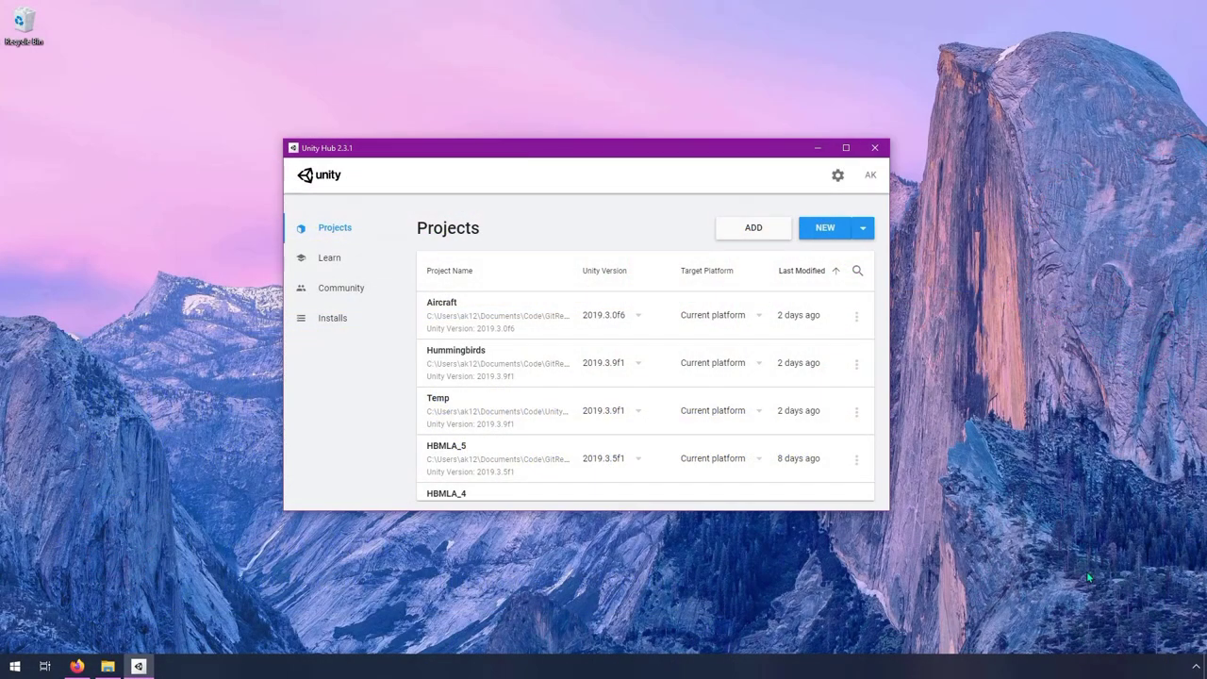
- Create a new 3D project named MLA-Examples with Unity 2019.3.9f1 from Unity Hub
{"action": "left_click_drag", "start_coordinate": [368, 154], "coordinate": [354, 152]}
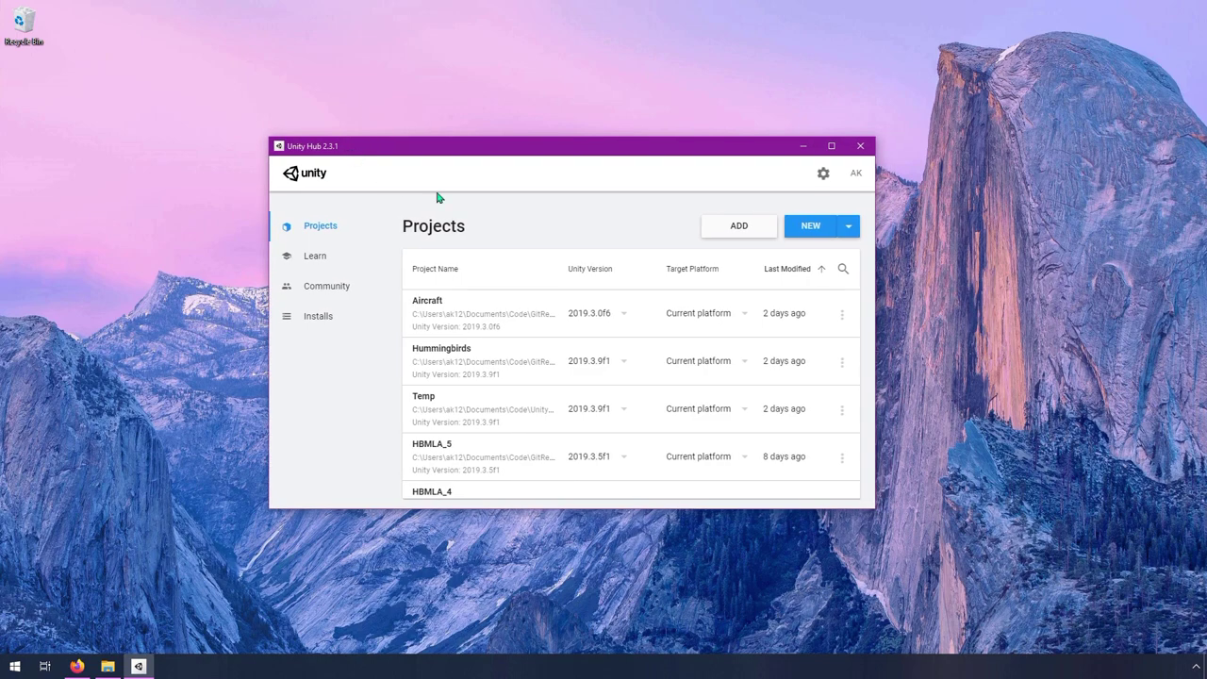
{"action": "left_click", "coordinate": [849, 227]}
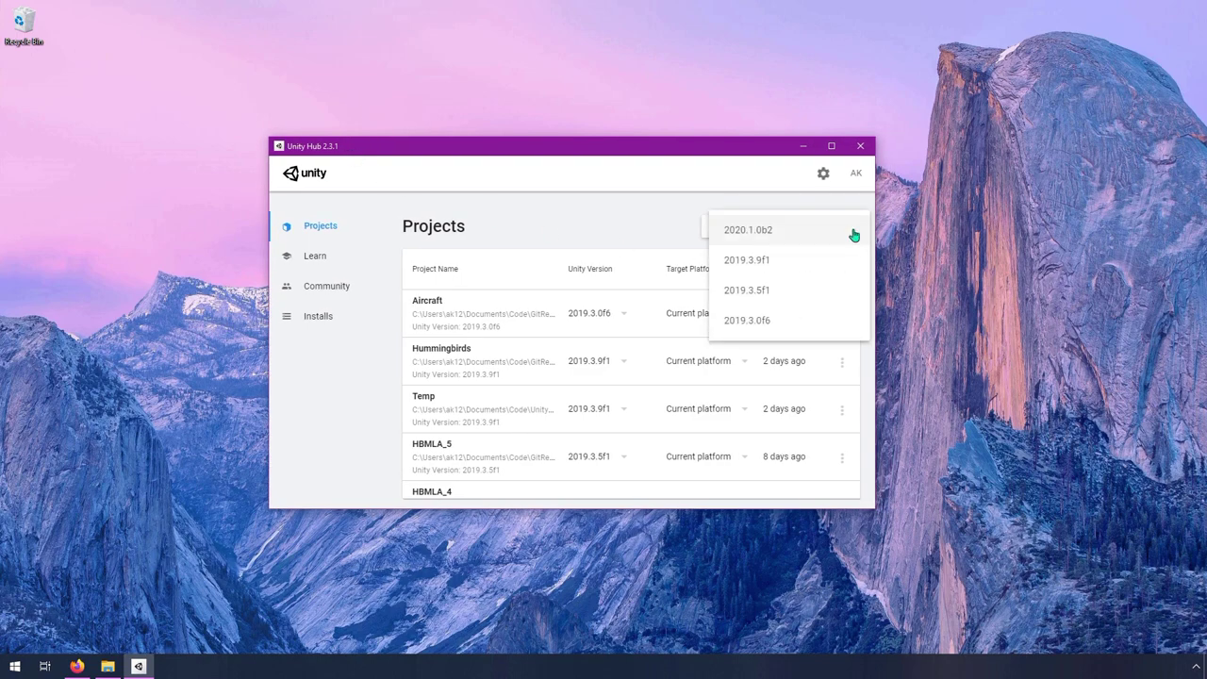
{"action": "left_click", "coordinate": [749, 263]}
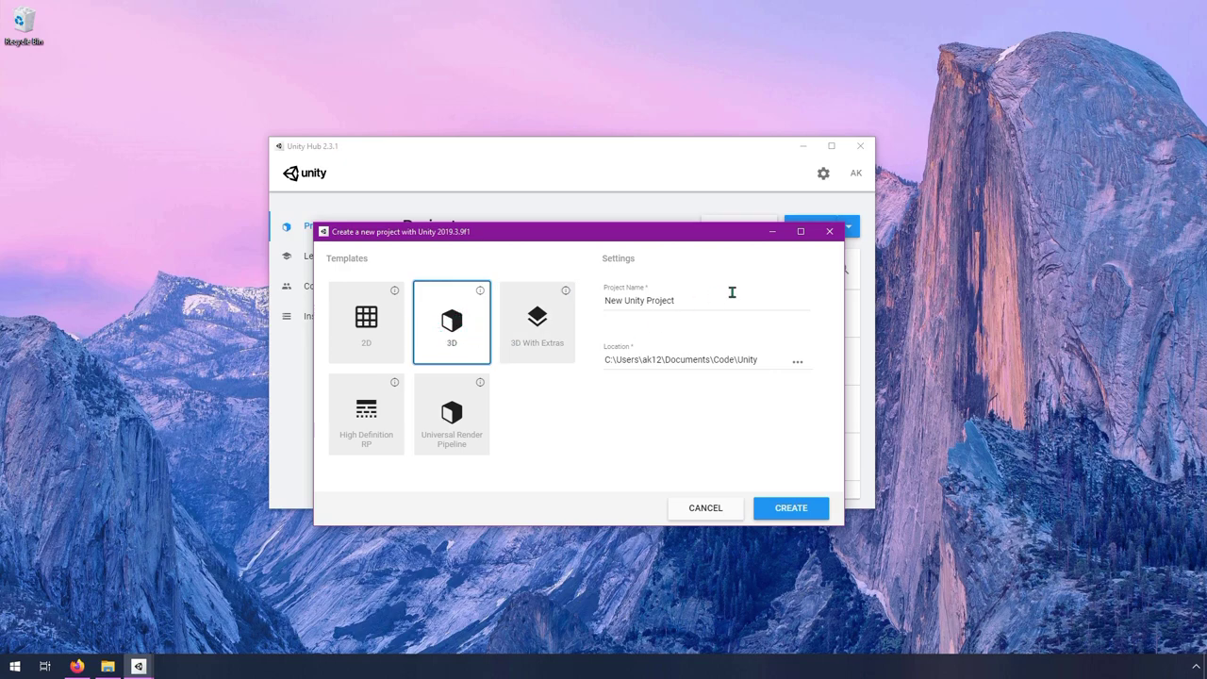
{"action": "left_click", "coordinate": [698, 300]}
{"action": "key", "text": "ctrl+a"}
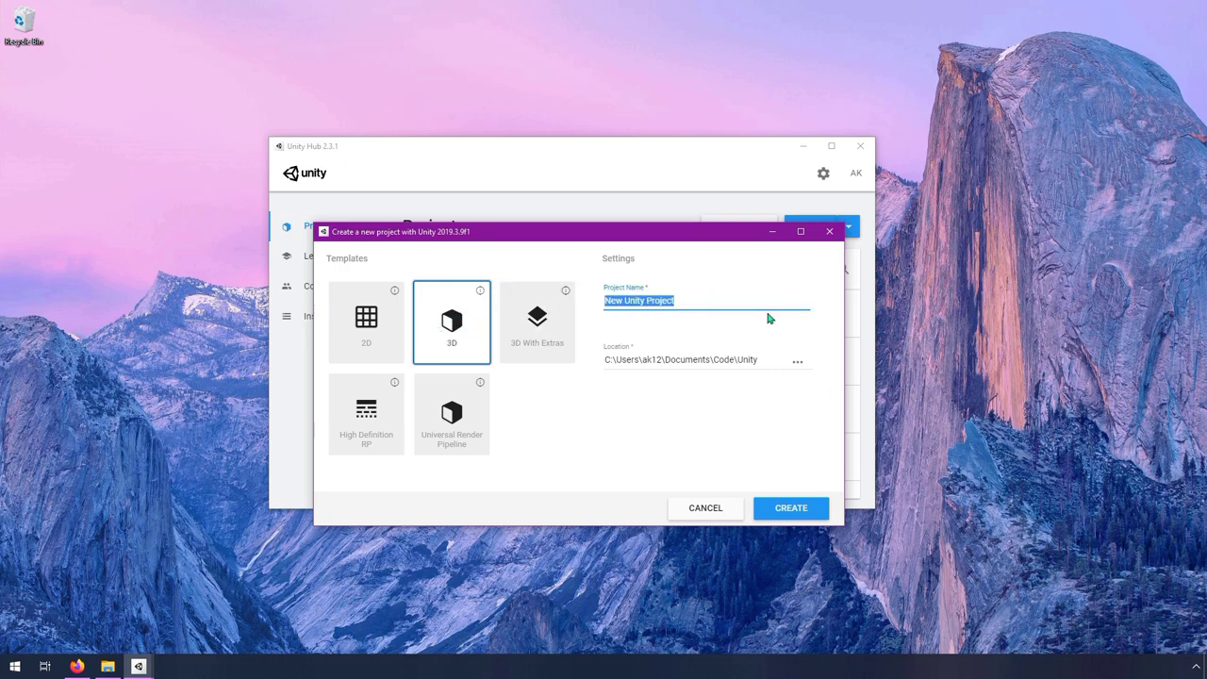
{"action": "type", "text": "MLA"}
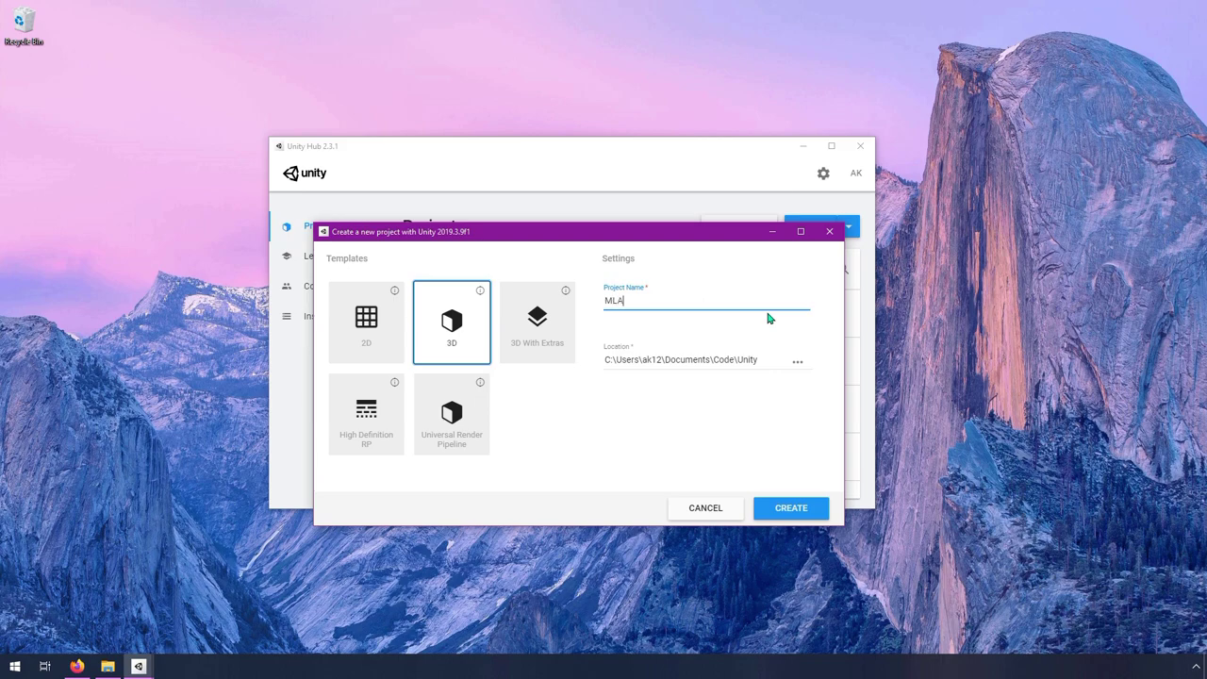
{"action": "type", "text": "-Examples"}
{"action": "left_click", "coordinate": [807, 514]}
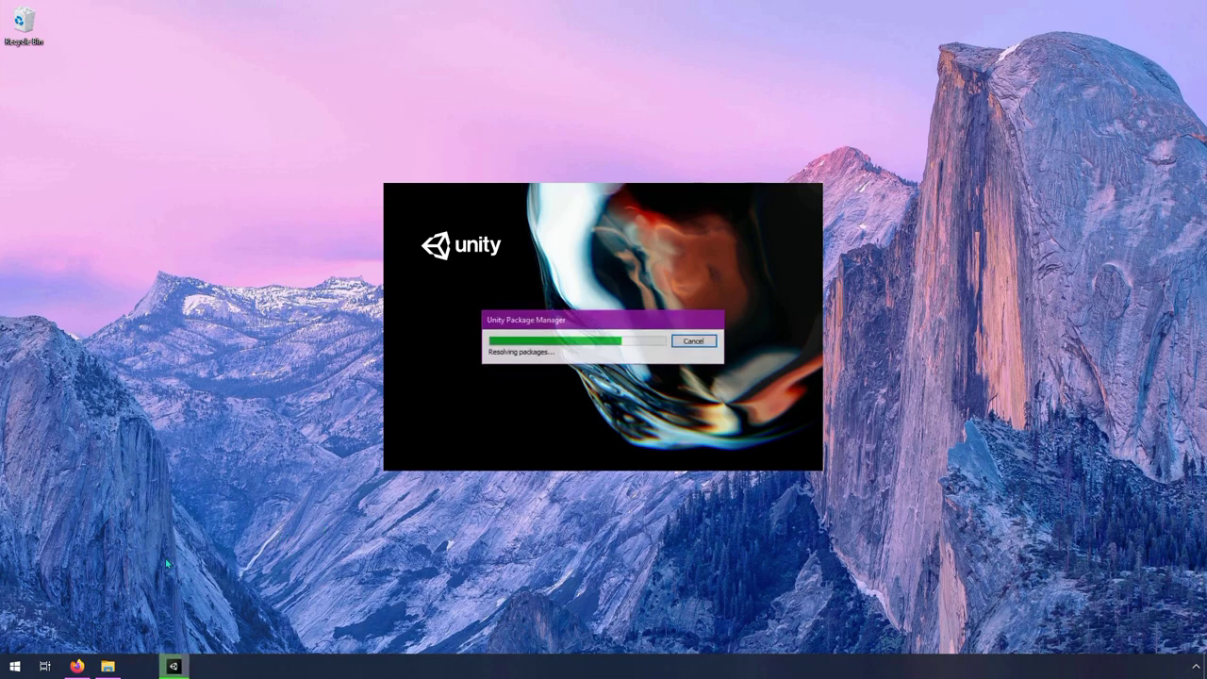
- Switch to Firefox and examine the Unity ML-Agents GitHub repository, including its file list, features and the Releases & Documentation table
{"action": "left_click", "coordinate": [78, 667]}
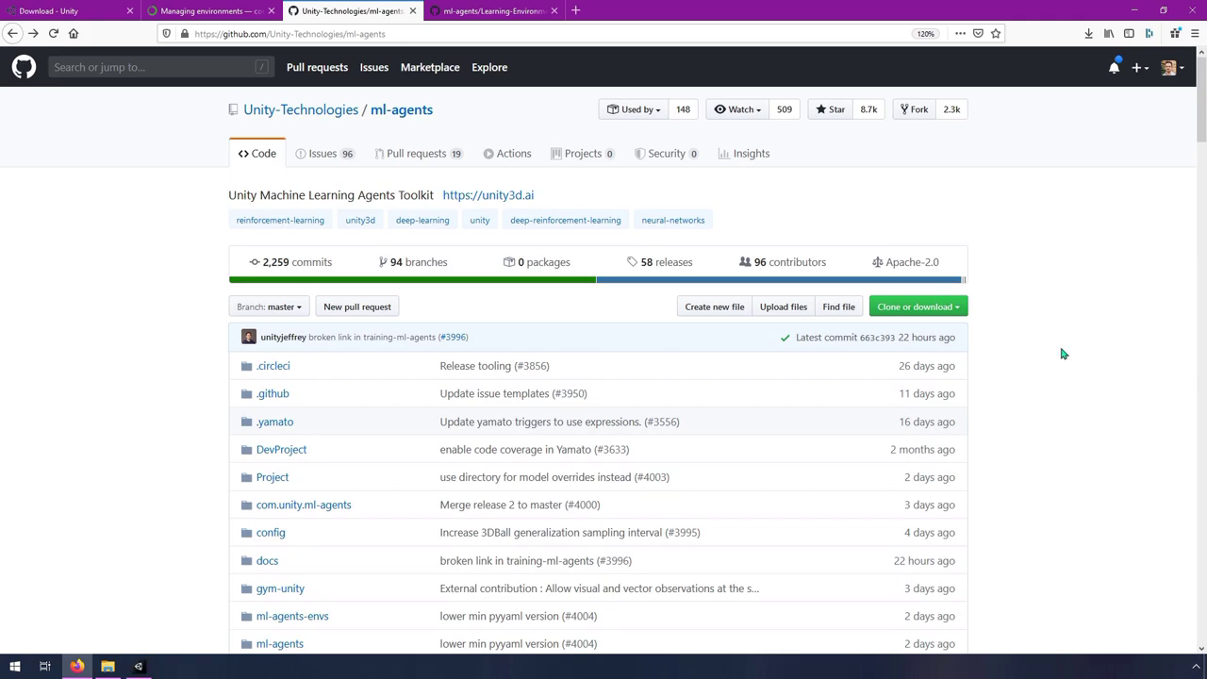
{"action": "scroll", "coordinate": [1061, 352], "scroll_direction": "down", "scroll_amount": 3}
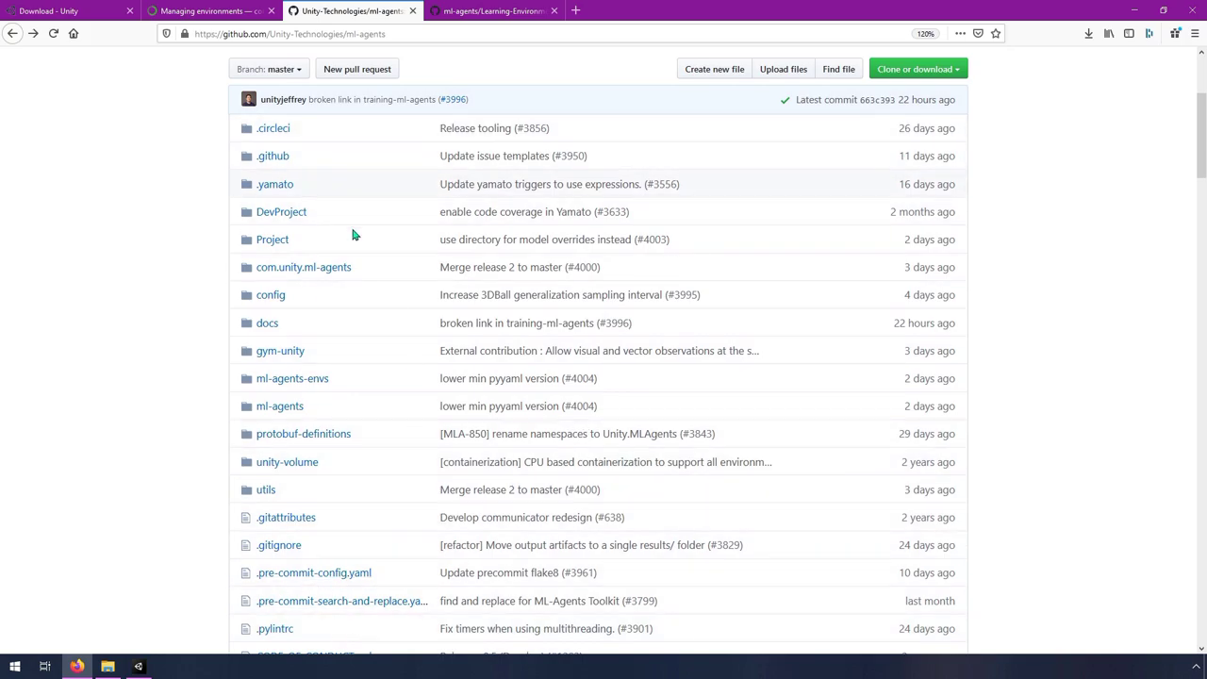
{"action": "scroll", "coordinate": [353, 236], "scroll_direction": "down", "scroll_amount": 3}
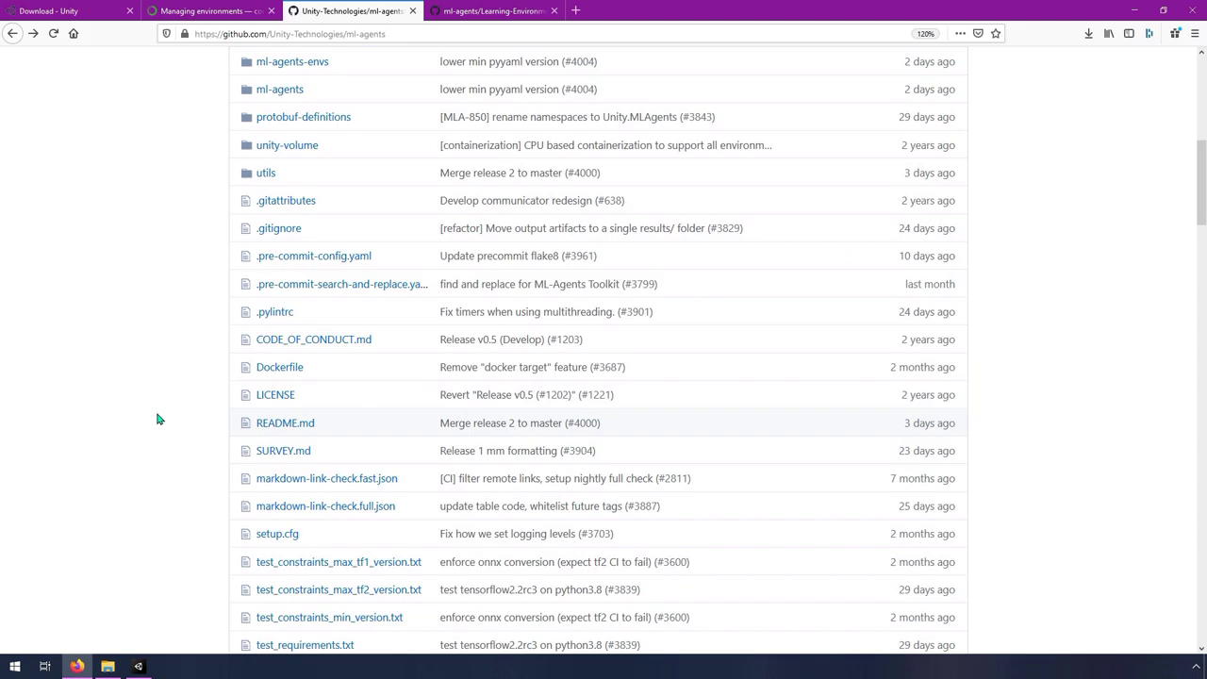
{"action": "scroll", "coordinate": [159, 419], "scroll_direction": "up", "scroll_amount": 5}
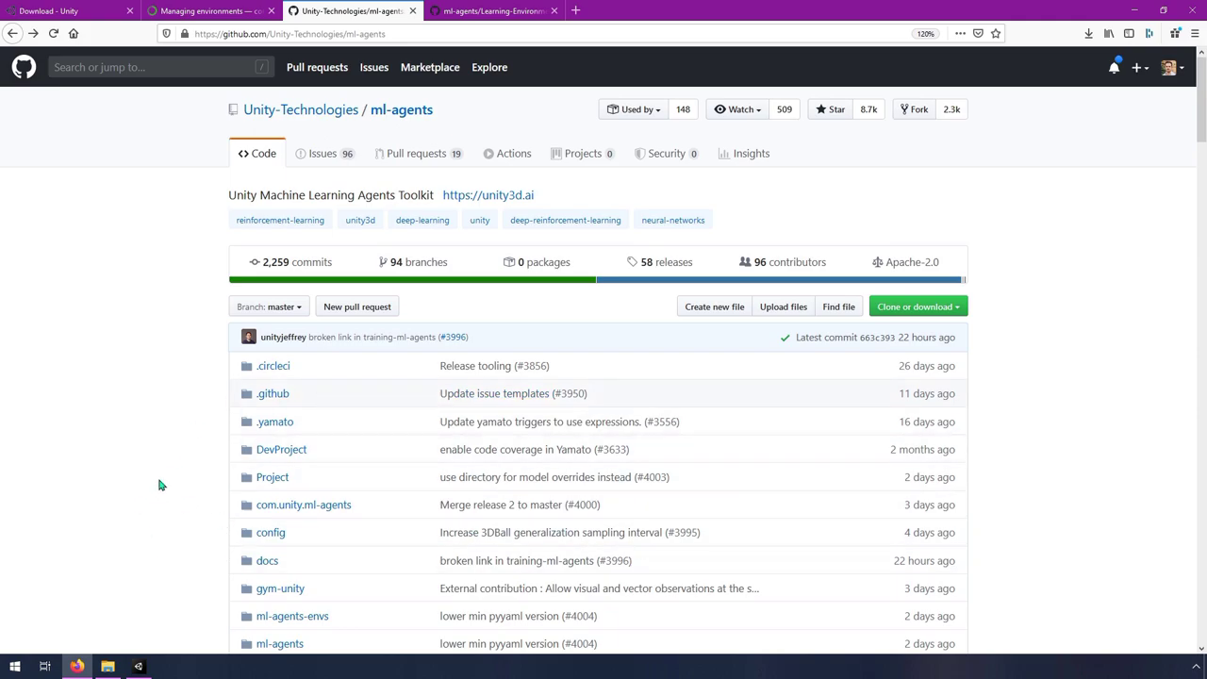
{"action": "scroll", "coordinate": [168, 469], "scroll_direction": "down", "scroll_amount": 8}
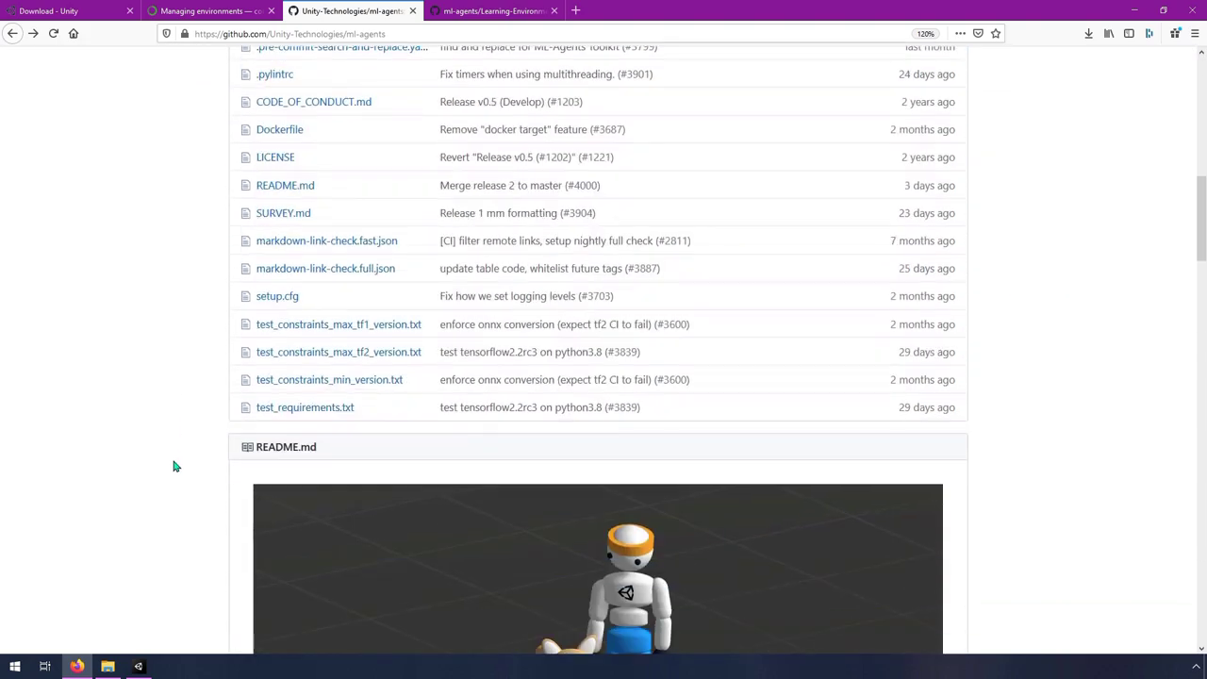
{"action": "scroll", "coordinate": [173, 466], "scroll_direction": "down", "scroll_amount": 3}
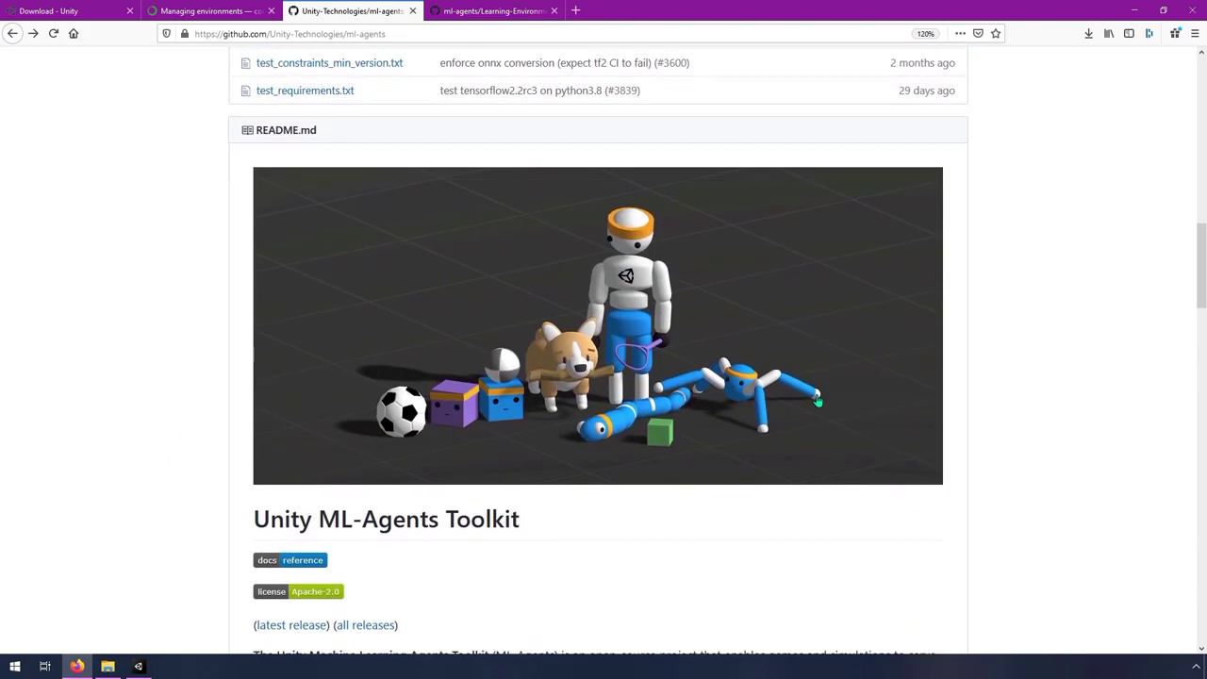
{"action": "scroll", "coordinate": [655, 353], "scroll_direction": "down", "scroll_amount": 2}
{"action": "scroll", "coordinate": [530, 415], "scroll_direction": "down", "scroll_amount": 5}
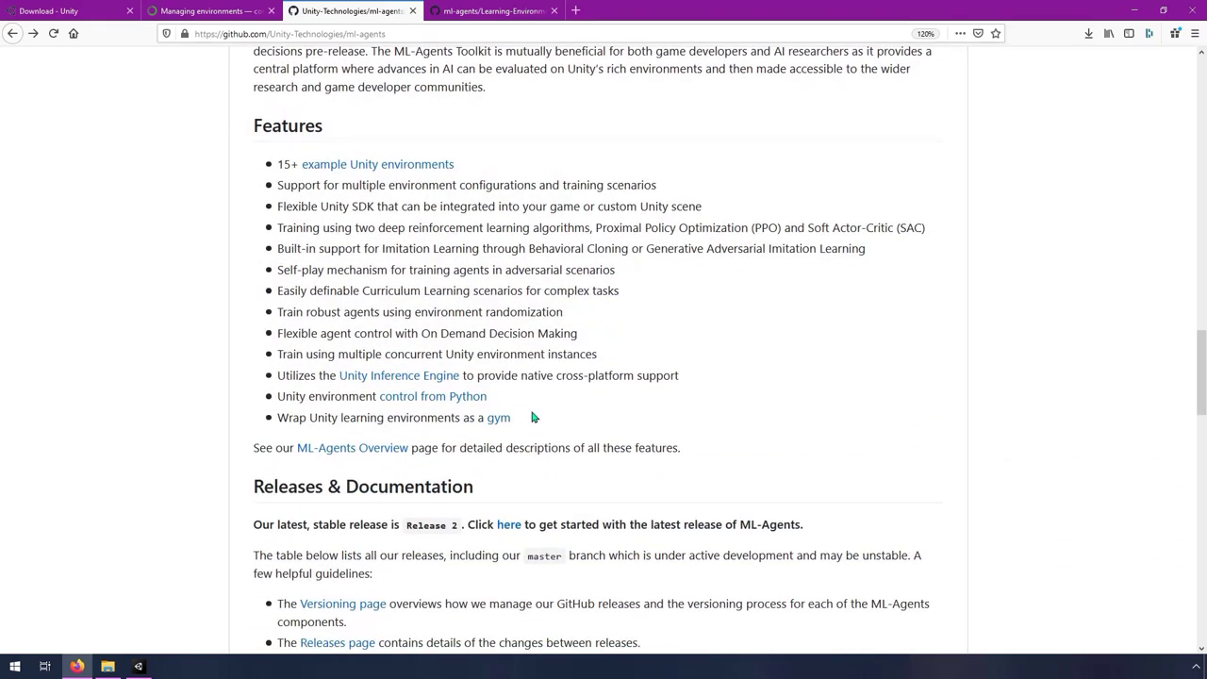
{"action": "scroll", "coordinate": [531, 415], "scroll_direction": "down", "scroll_amount": 4}
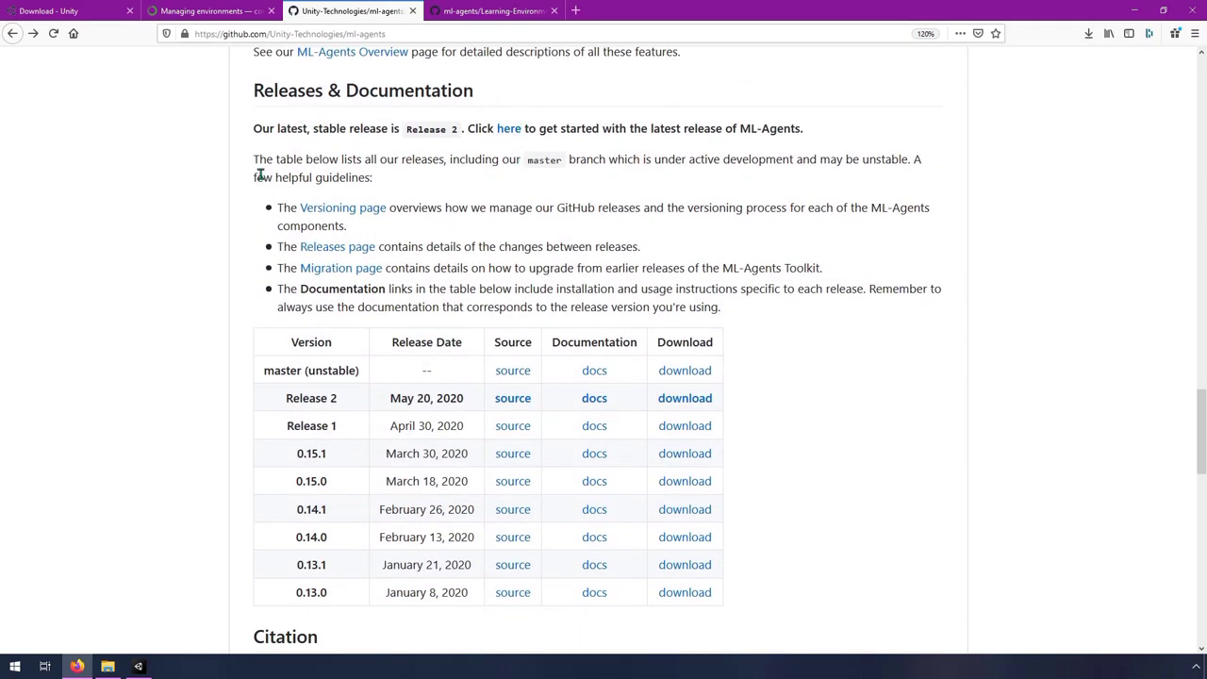
{"action": "left_click_drag", "start_coordinate": [253, 159], "coordinate": [391, 177]}
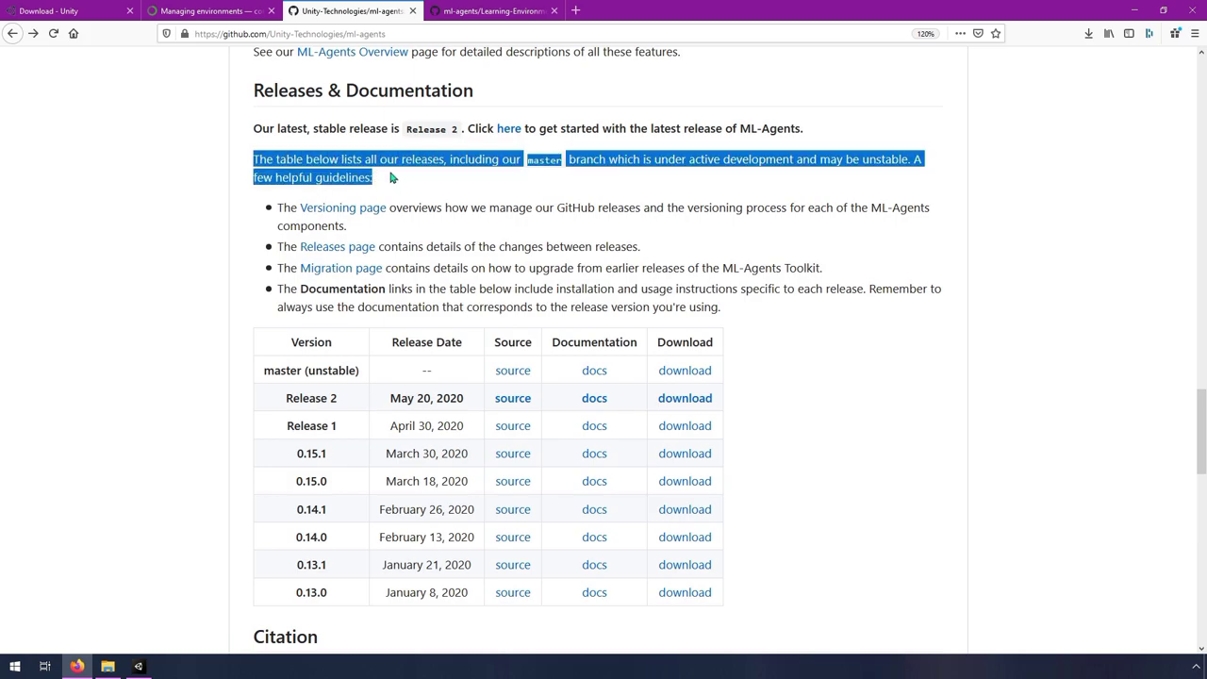
{"action": "left_click", "coordinate": [573, 188]}
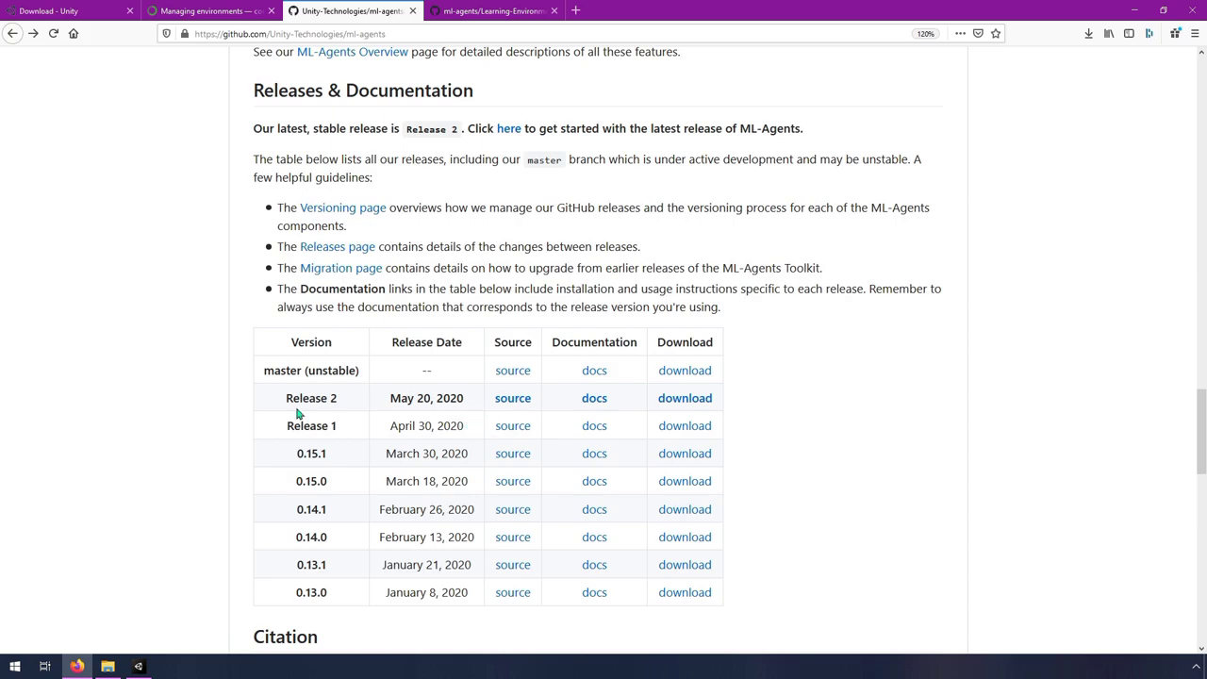
- Request the ML-Agents Release 2 download and dismiss the file-saving dialog
{"action": "left_click", "coordinate": [692, 401]}
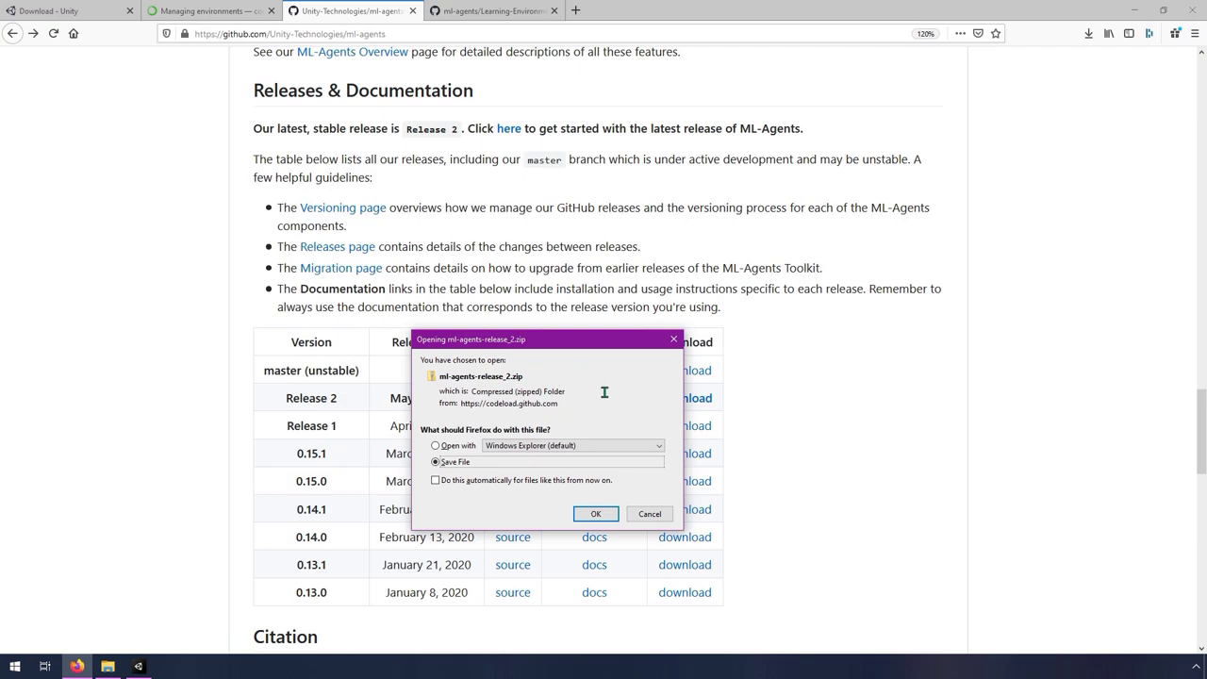
{"action": "left_click", "coordinate": [650, 514]}
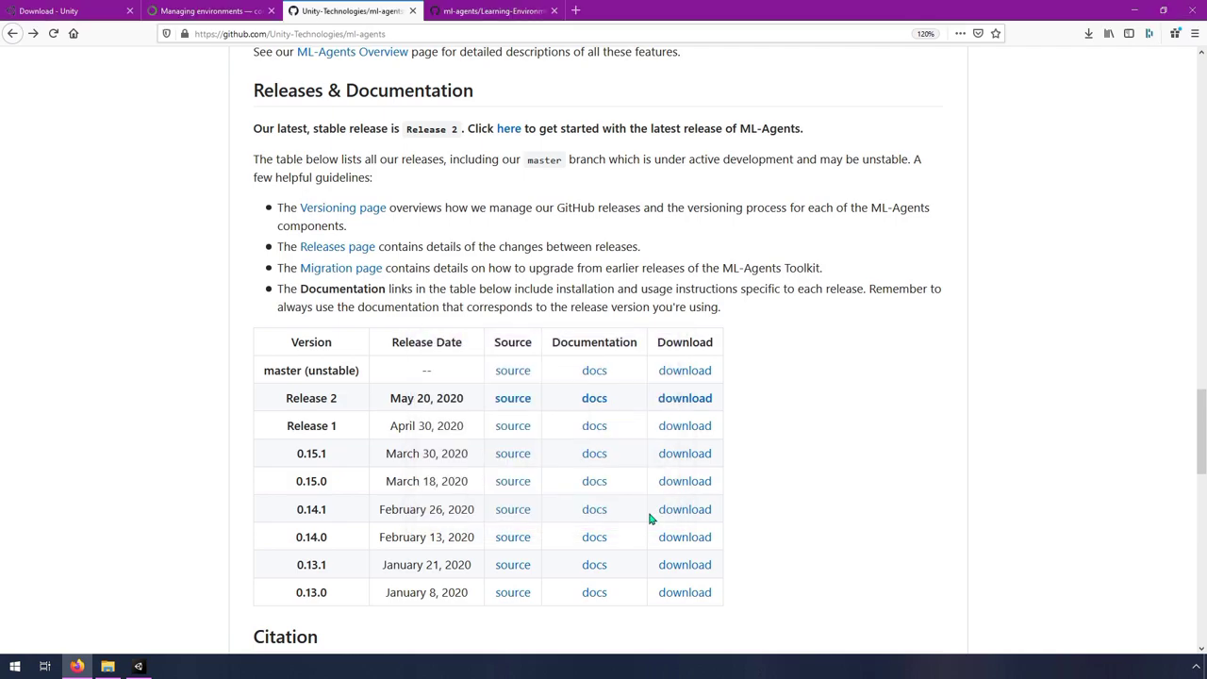
- Switch to the Unity editor with the MLA-Examples project open
{"action": "left_click", "coordinate": [138, 666]}
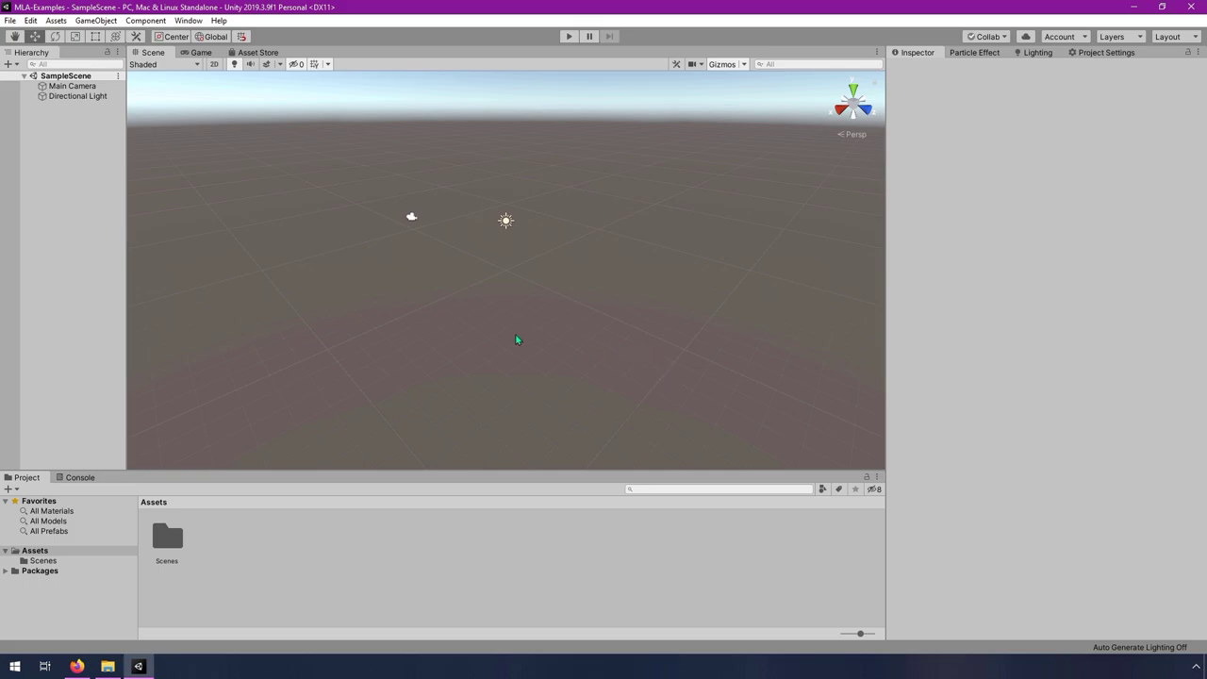
- Open the Package Manager and enable the display of preview packages
{"action": "left_click", "coordinate": [189, 21]}
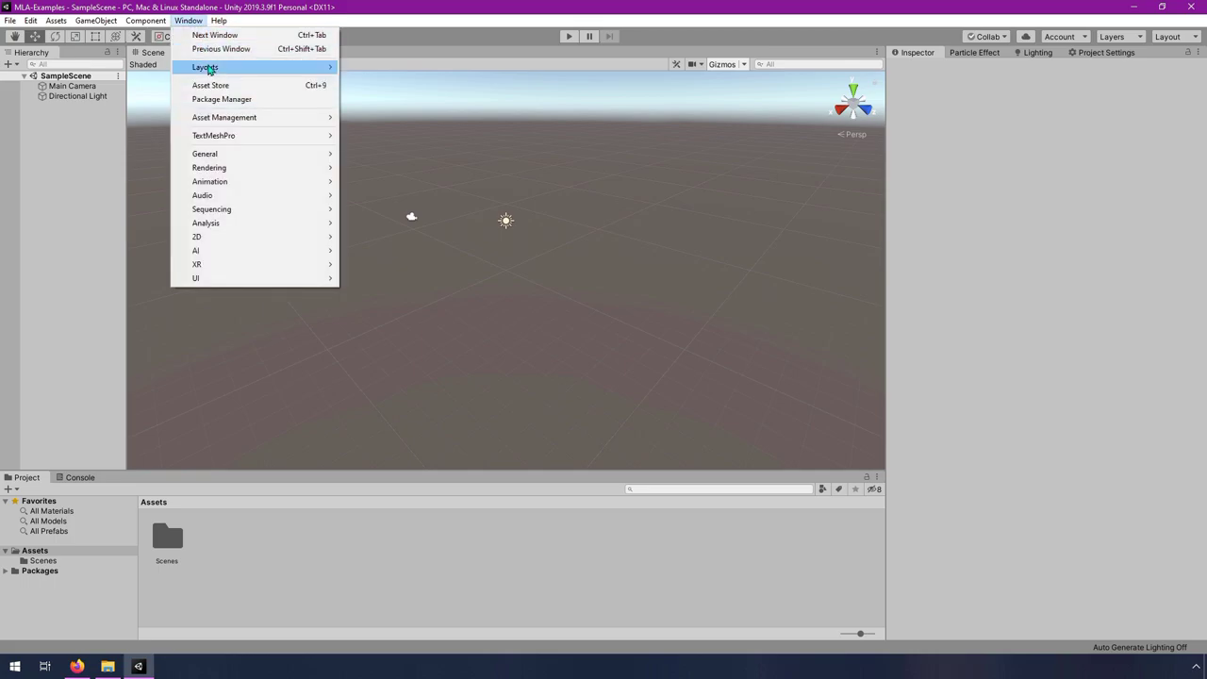
{"action": "left_click", "coordinate": [226, 100]}
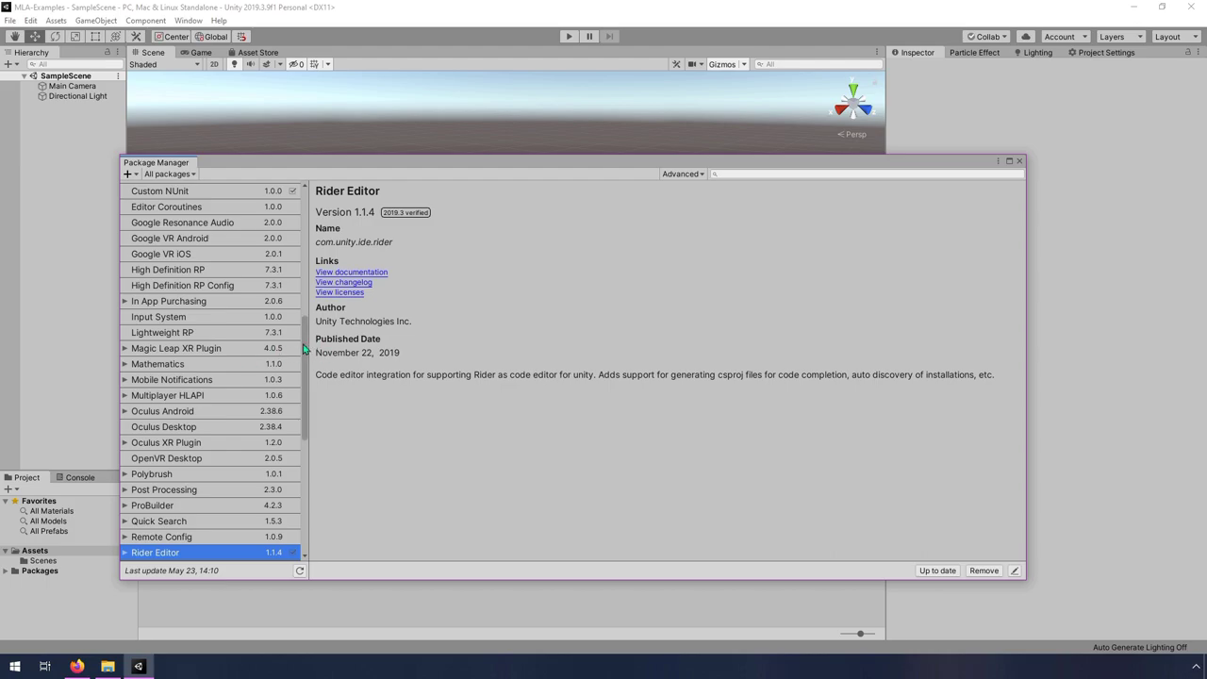
{"action": "mouse_move", "coordinate": [307, 349]}
{"action": "left_mouse_down"}
{"action": "mouse_move", "coordinate": [306, 213]}
{"action": "mouse_move", "coordinate": [296, 476]}
{"action": "mouse_move", "coordinate": [310, 351]}
{"action": "left_mouse_up"}
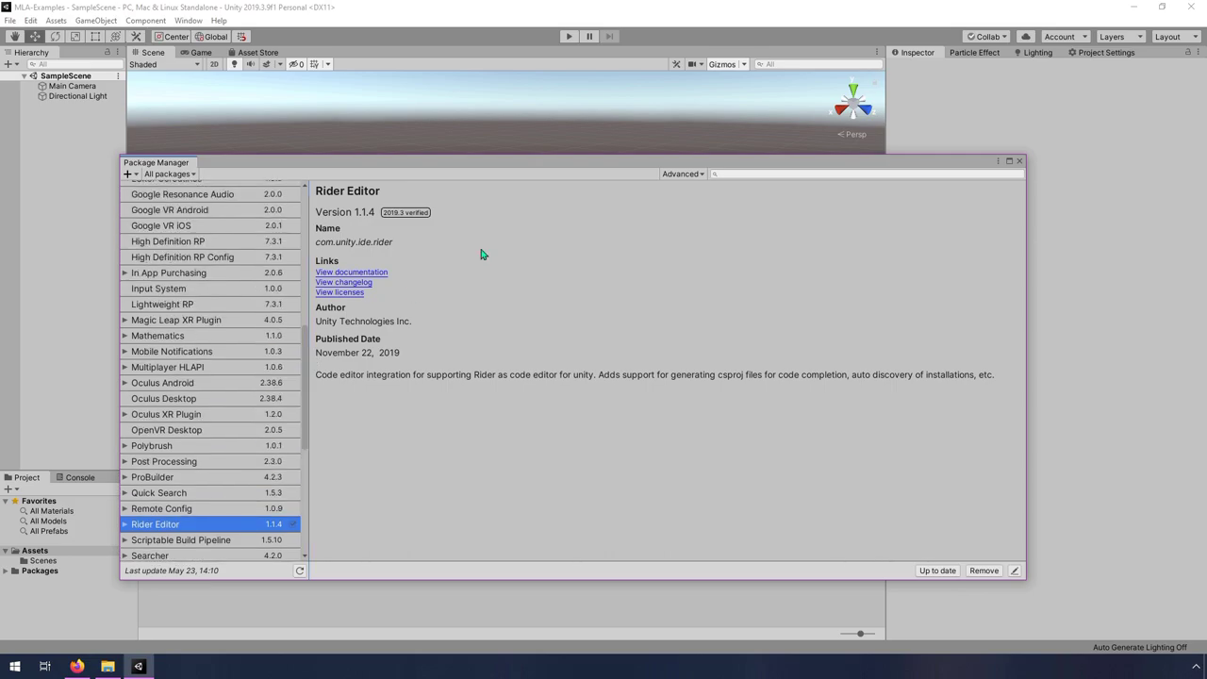
{"action": "left_click", "coordinate": [681, 176]}
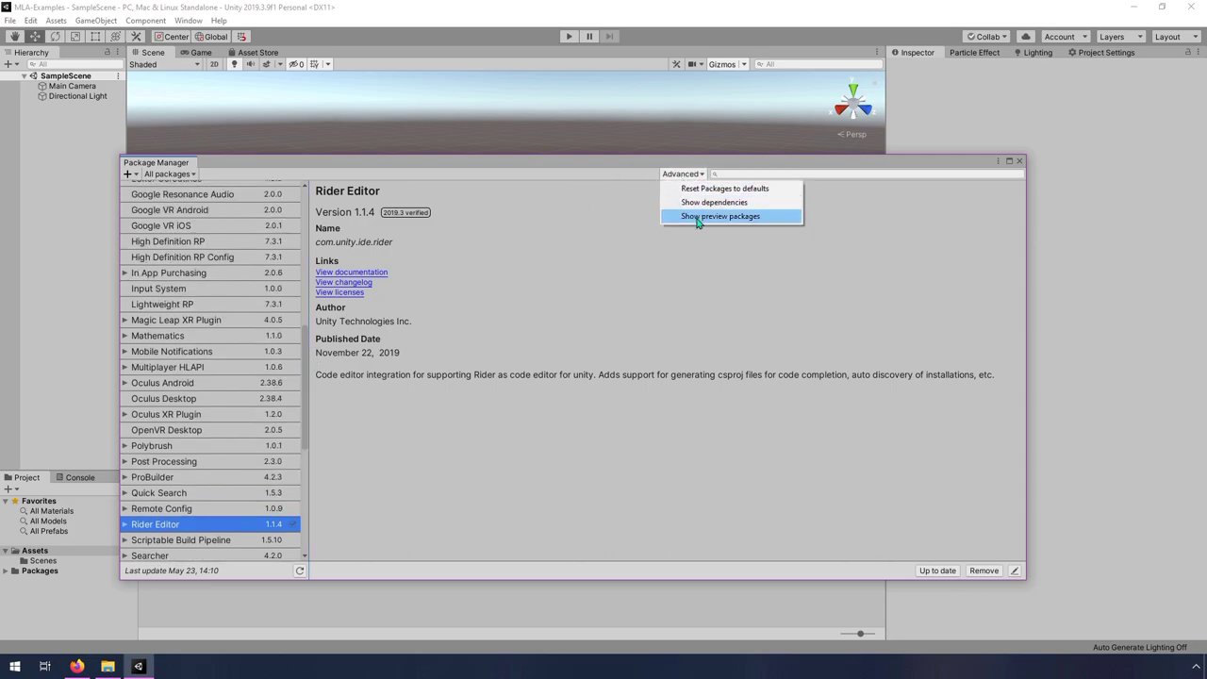
{"action": "left_click", "coordinate": [706, 217]}
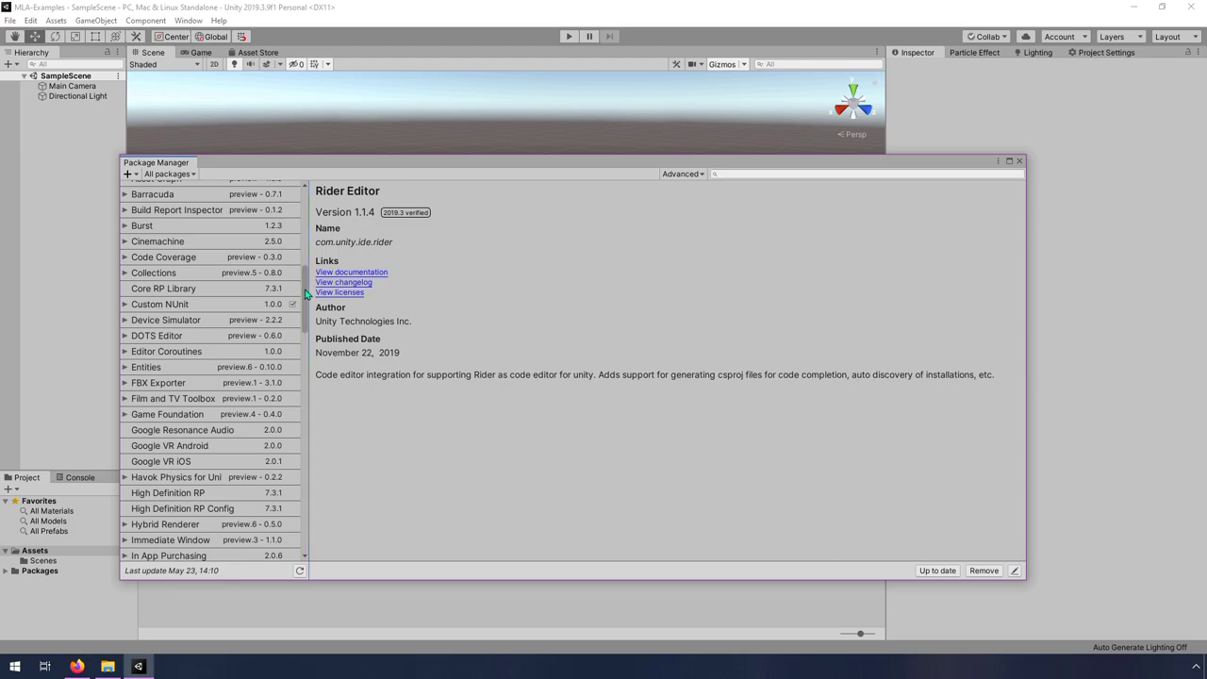
- Find the ML Agents package, list all its versions and install preview version 1.0.2
{"action": "left_click_drag", "start_coordinate": [305, 294], "coordinate": [302, 359]}
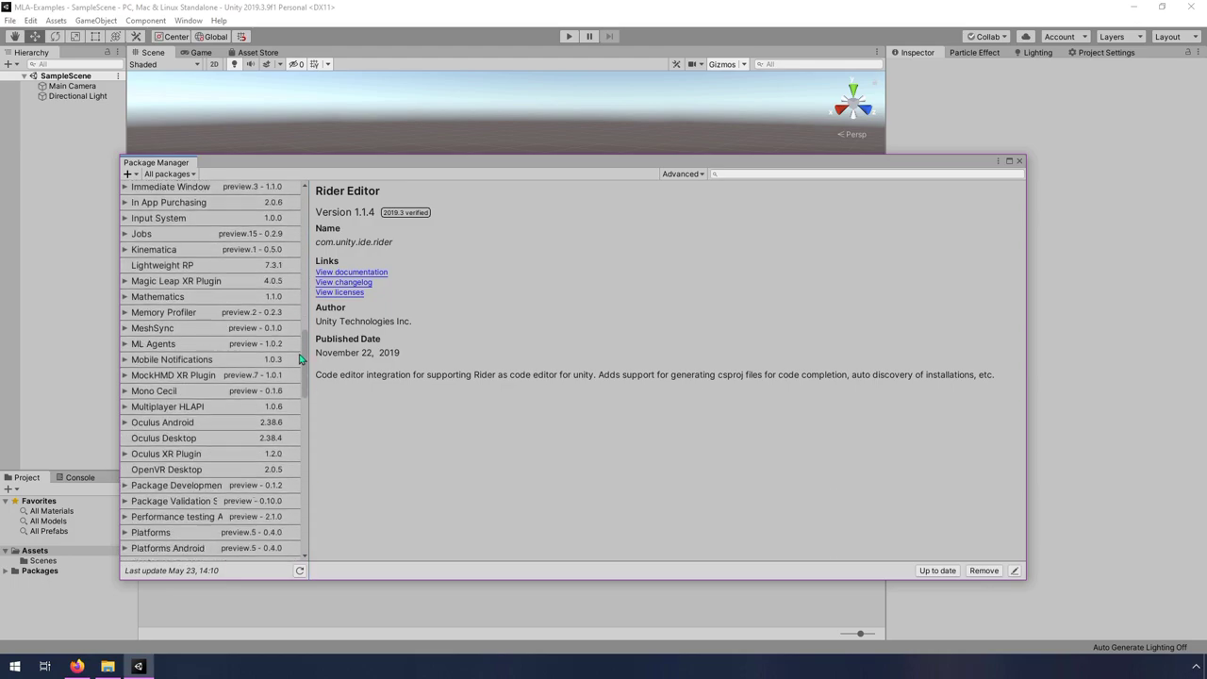
{"action": "left_click", "coordinate": [143, 349]}
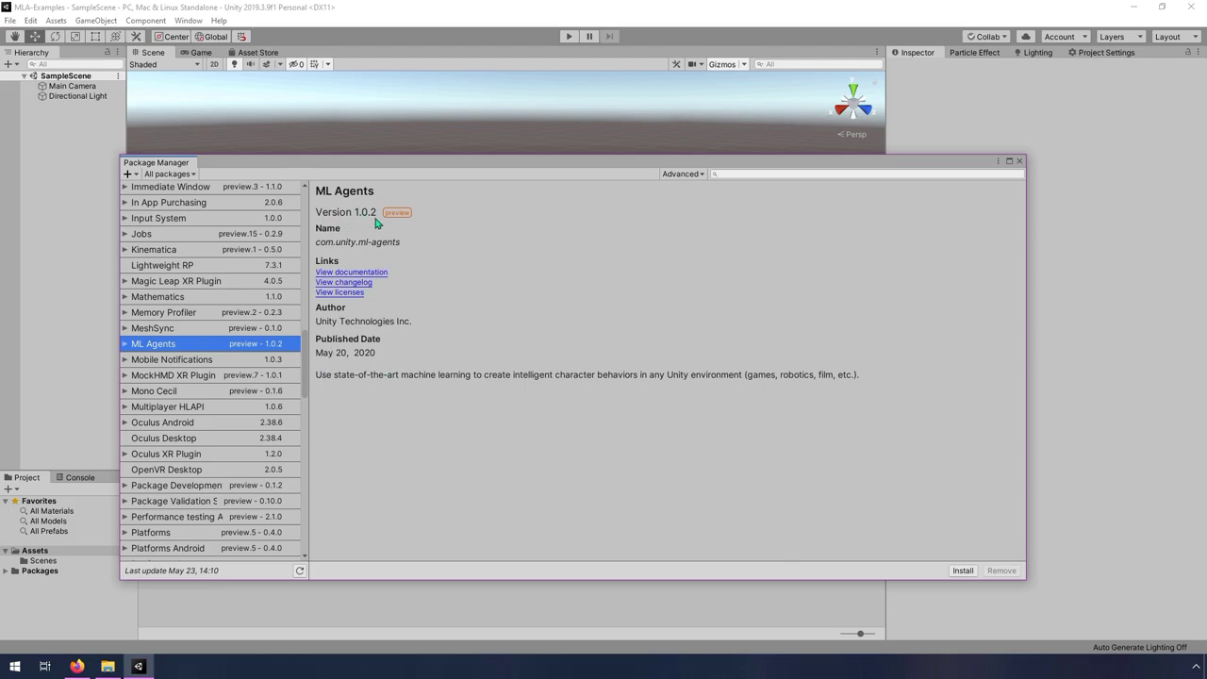
{"action": "left_click", "coordinate": [124, 344]}
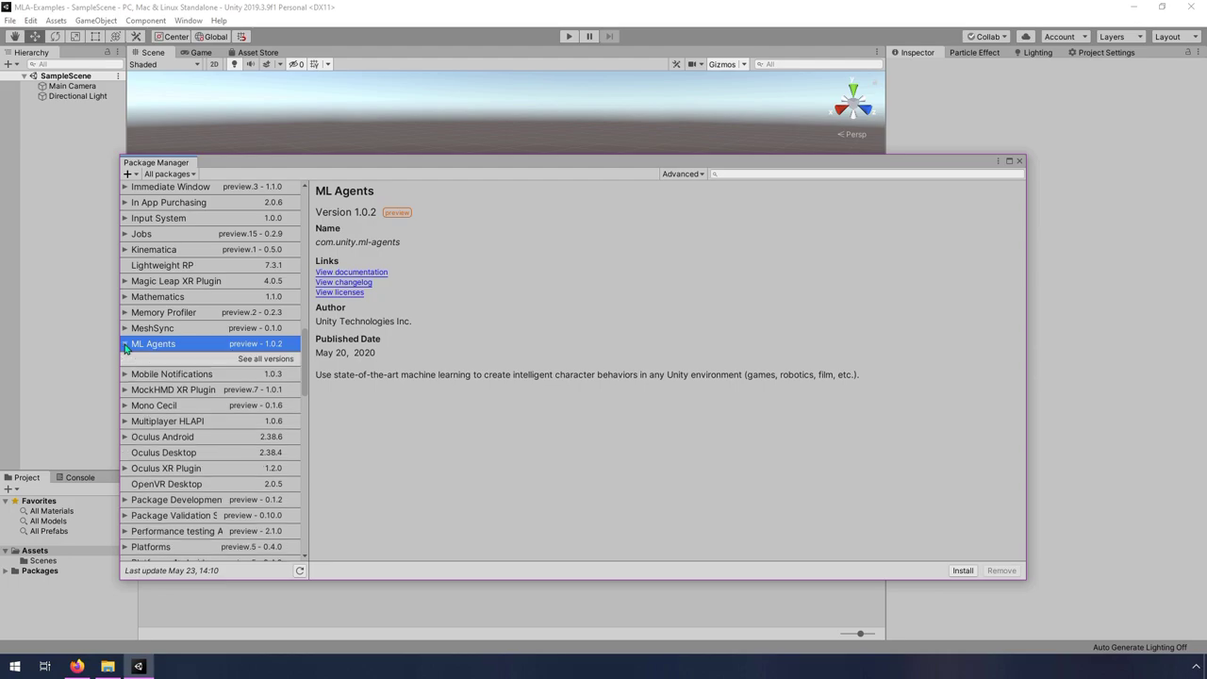
{"action": "left_click", "coordinate": [254, 362]}
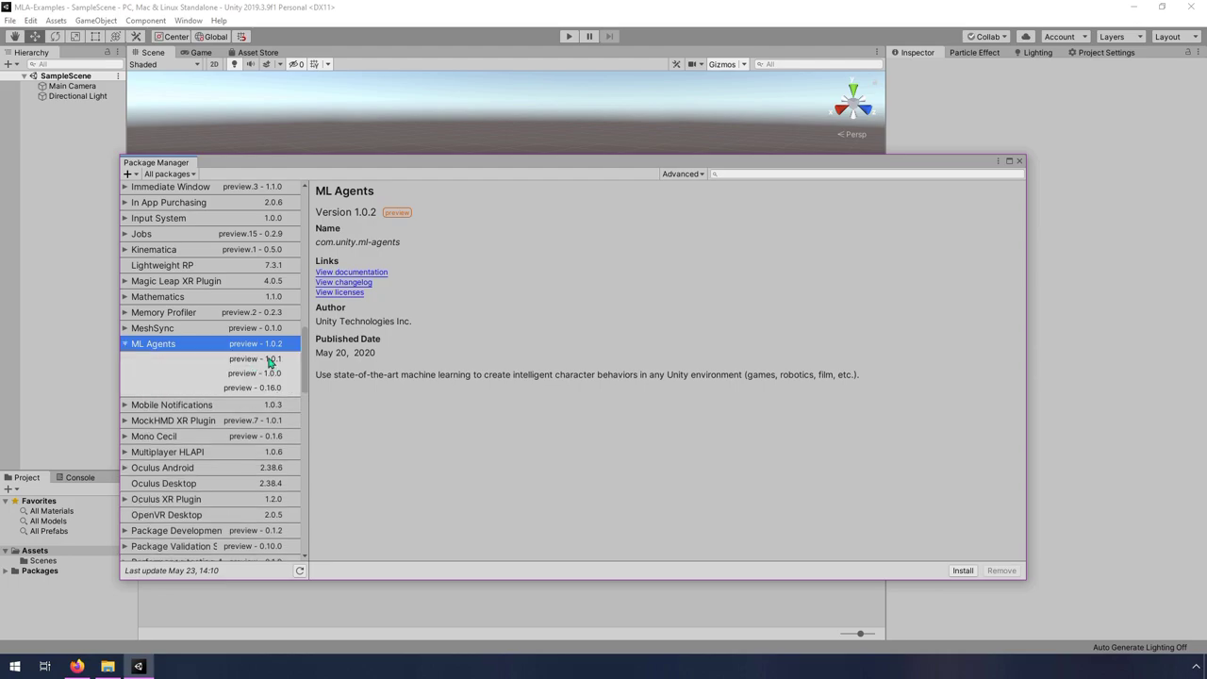
{"action": "left_click", "coordinate": [266, 359]}
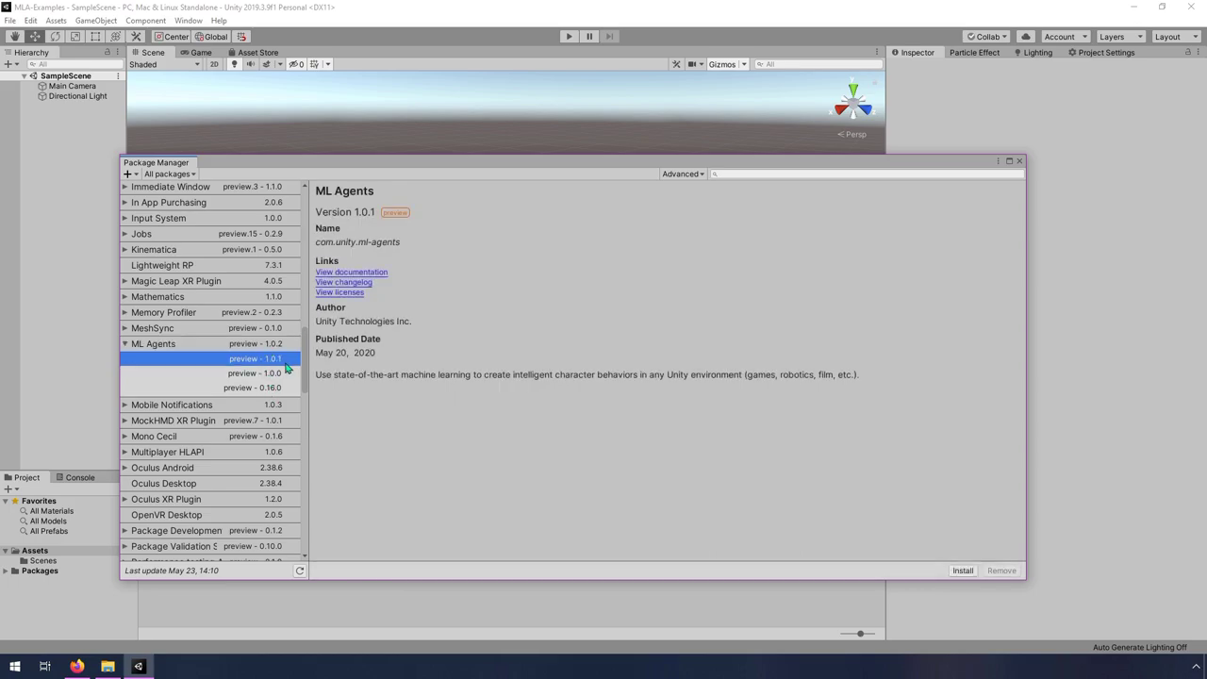
{"action": "left_click", "coordinate": [272, 347]}
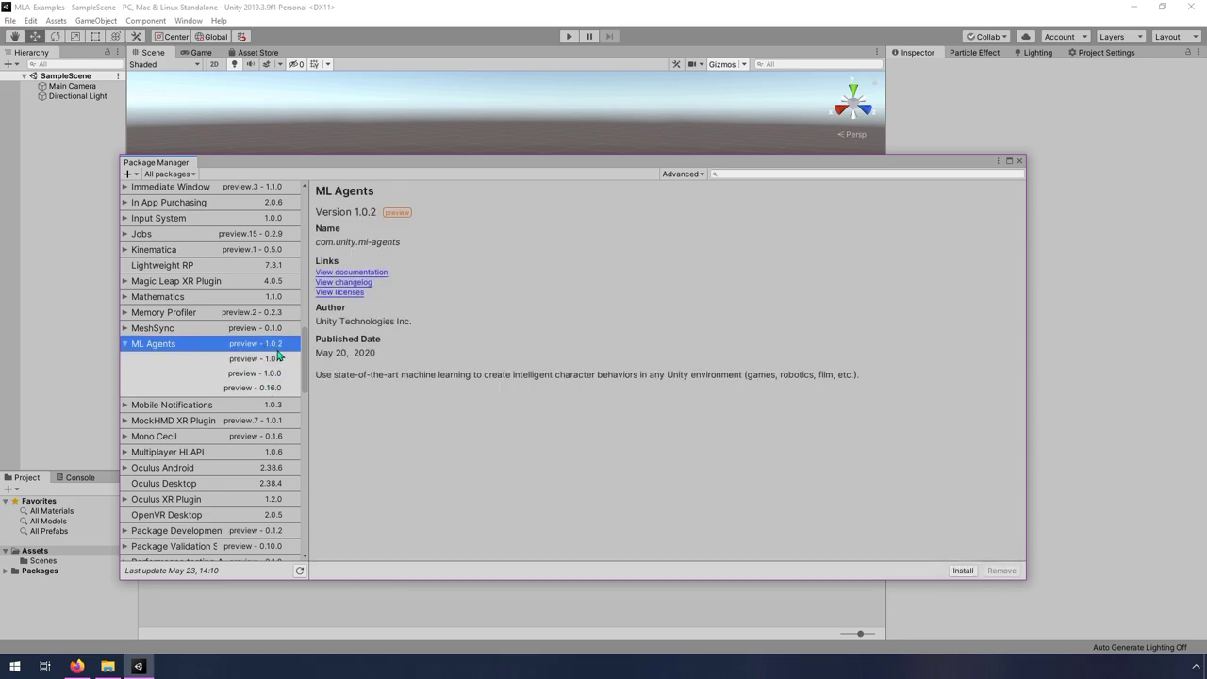
{"action": "left_click", "coordinate": [963, 570]}
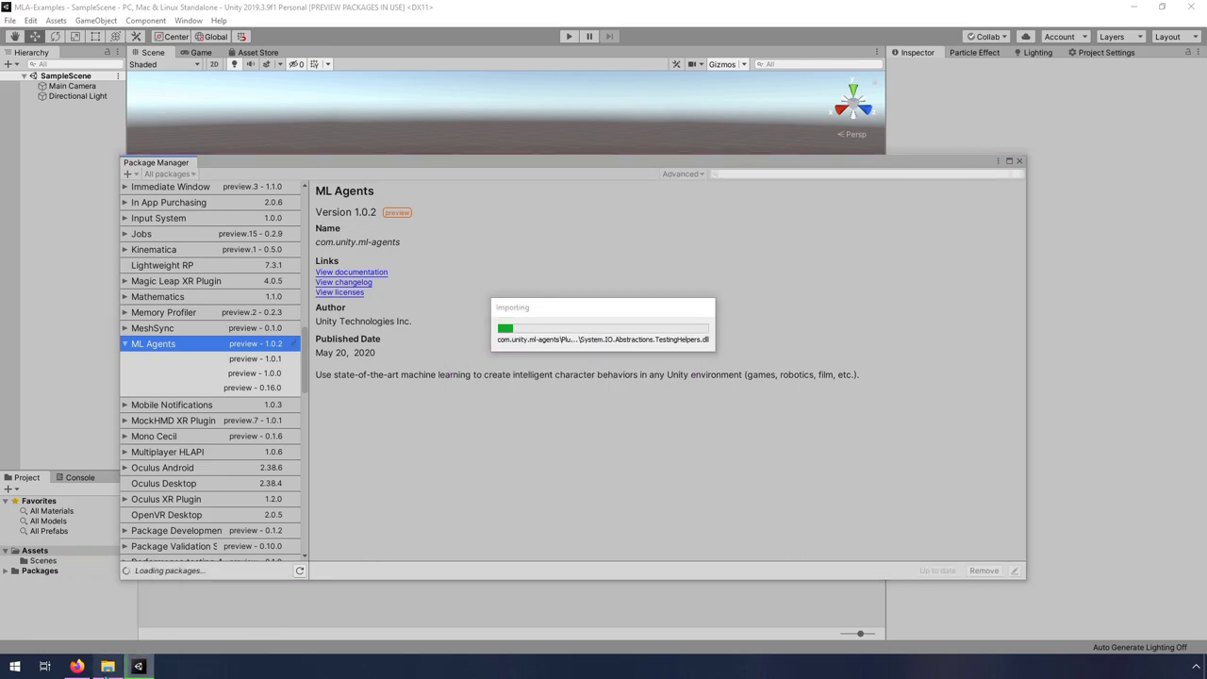
- Compare the ml-agents-release_2 folder in File Explorer with the GitHub repository's file list in Firefox, and select the com.unity.ml-agents folder
{"action": "left_click", "coordinate": [108, 667]}
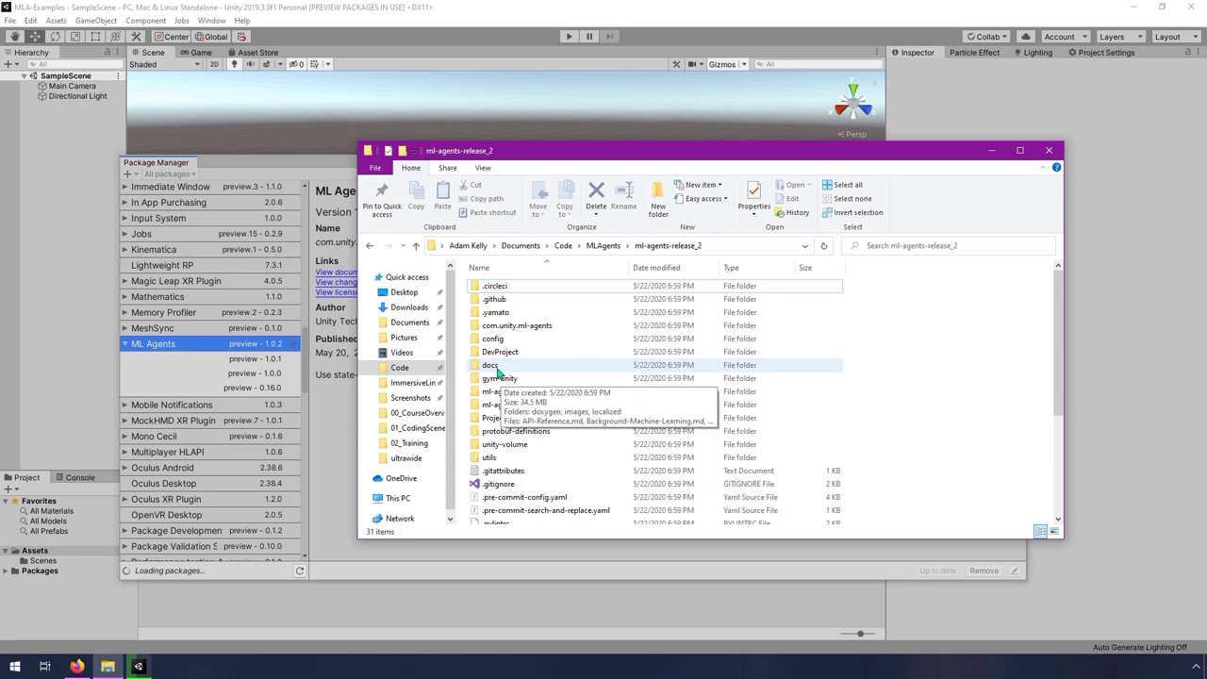
{"action": "left_click", "coordinate": [77, 666]}
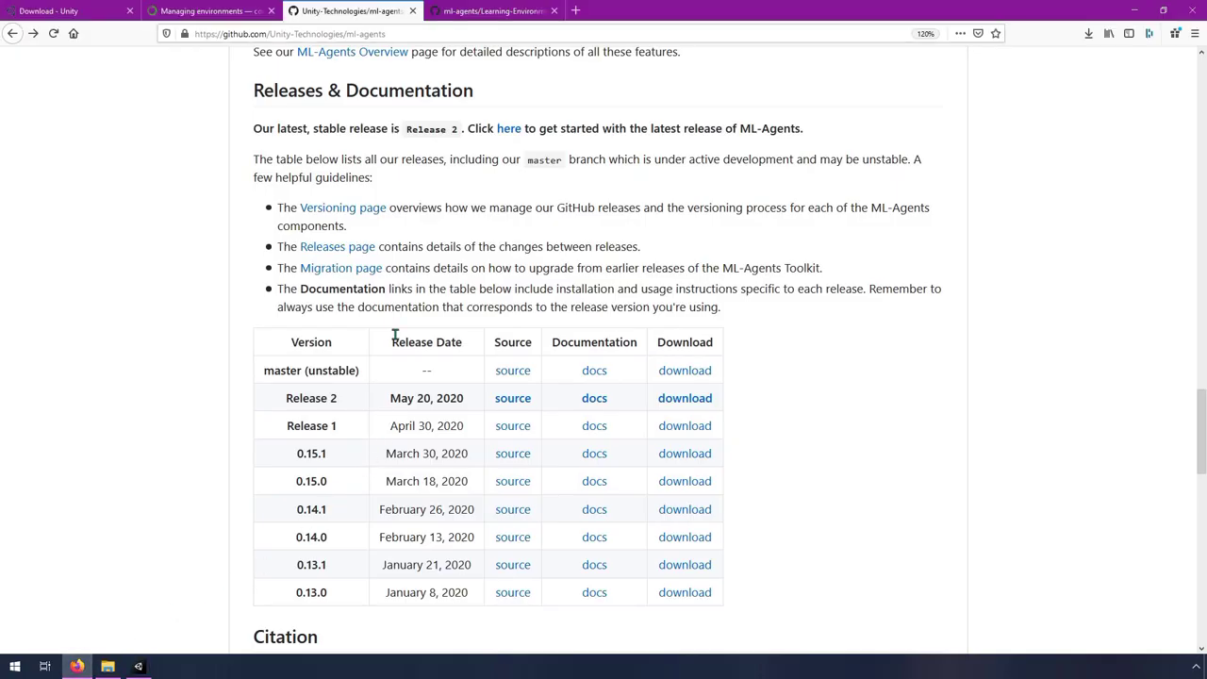
{"action": "scroll", "coordinate": [330, 279], "scroll_direction": "up", "scroll_amount": 15}
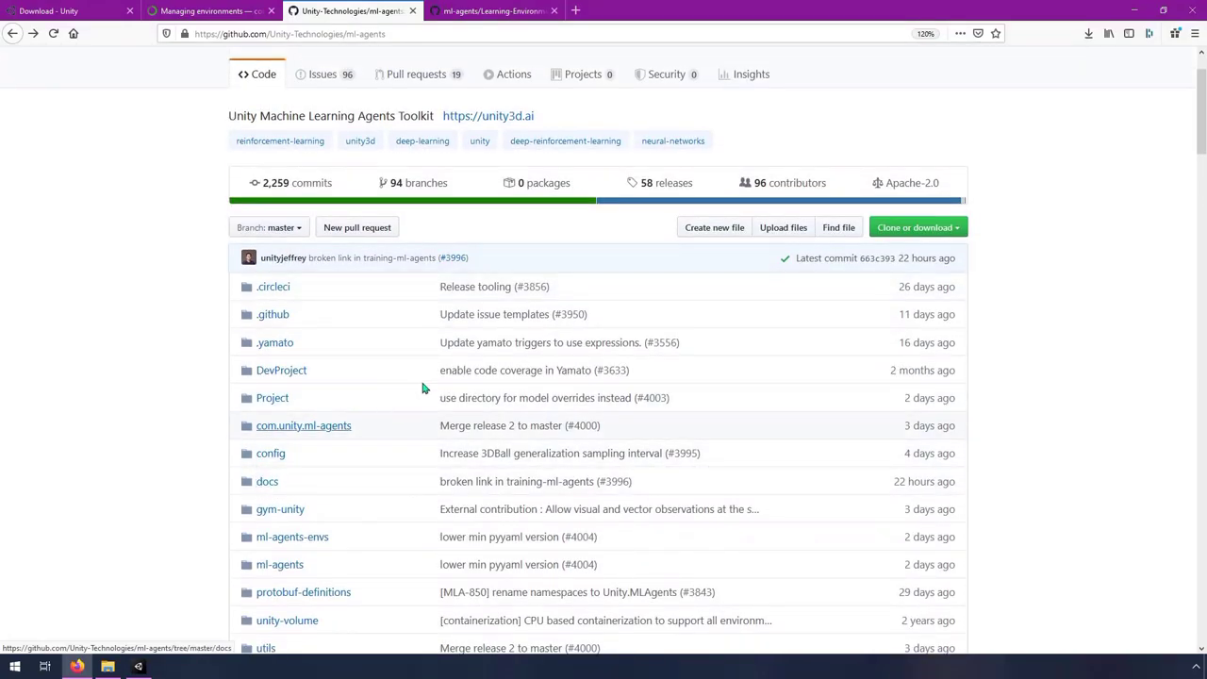
{"action": "left_click", "coordinate": [1136, 9]}
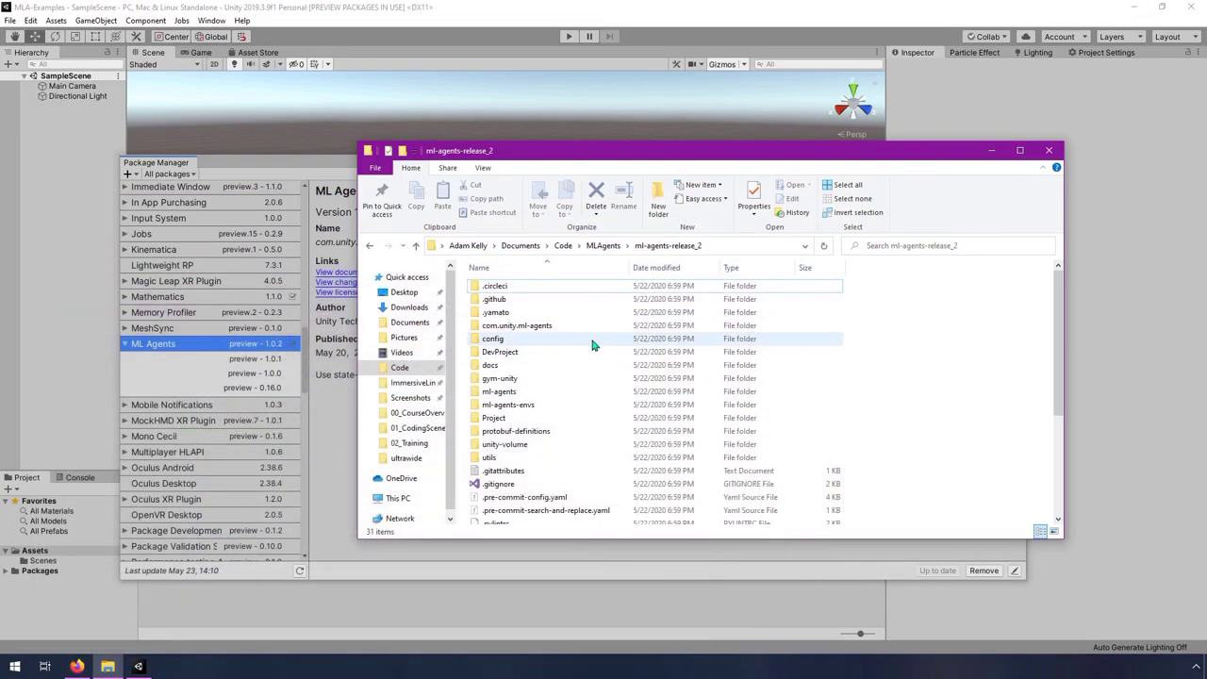
{"action": "left_click", "coordinate": [514, 326]}
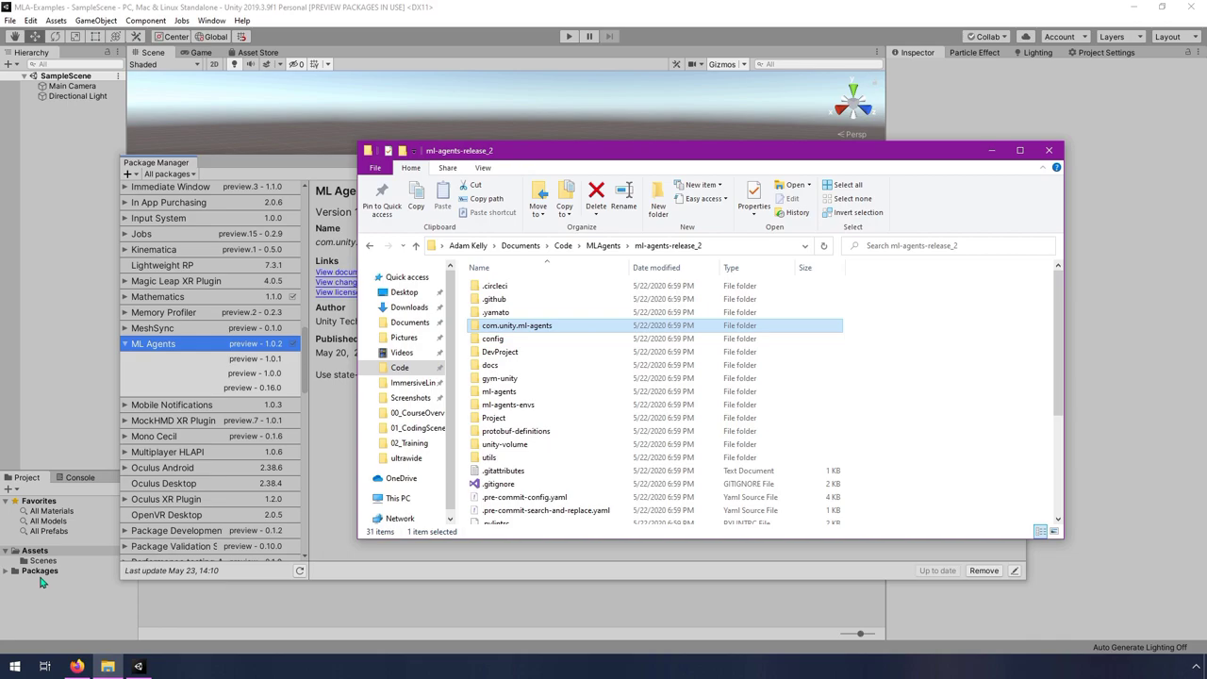
- Return to Unity, close the Package Manager and show the contents of the ML Agents package under the project's Packages
{"action": "left_click", "coordinate": [273, 171]}
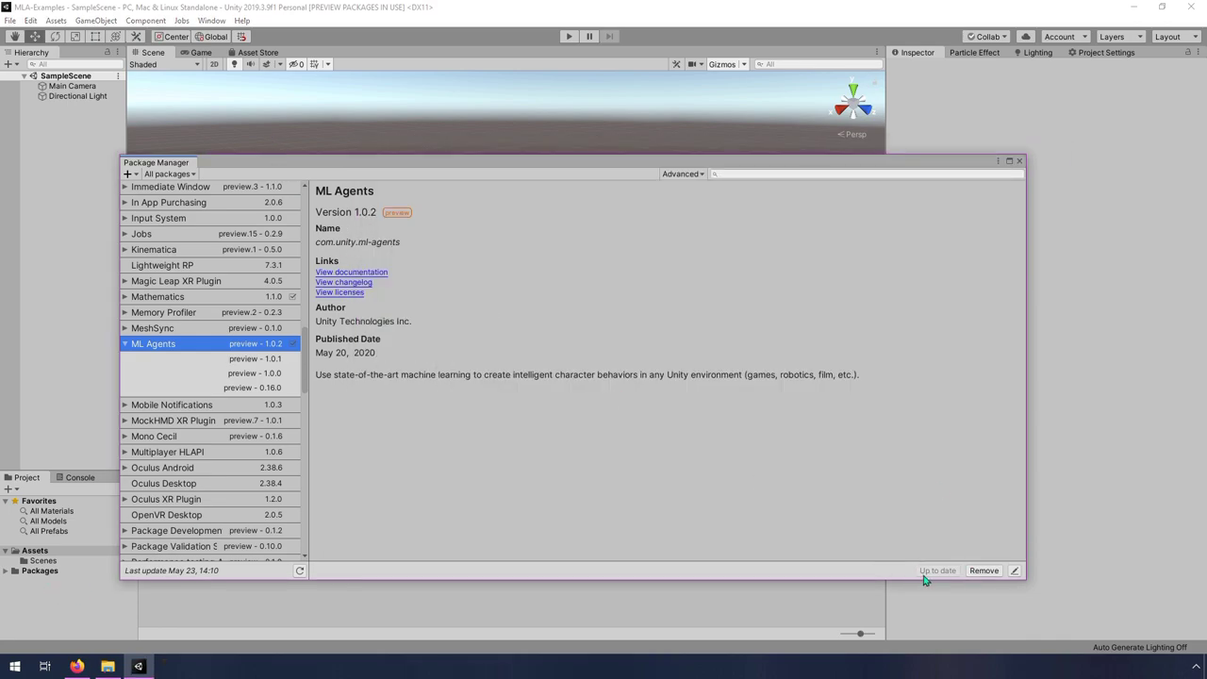
{"action": "left_click", "coordinate": [1020, 161]}
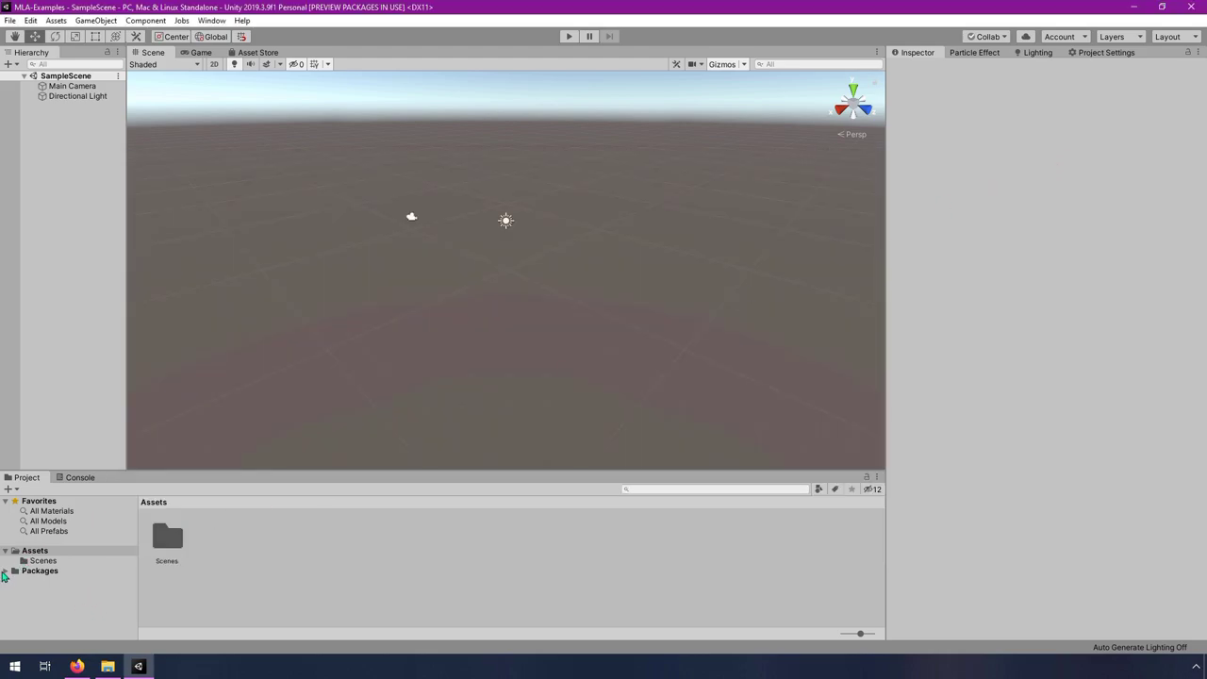
{"action": "left_click", "coordinate": [6, 571]}
{"action": "scroll", "coordinate": [71, 579], "scroll_direction": "down", "scroll_amount": 3}
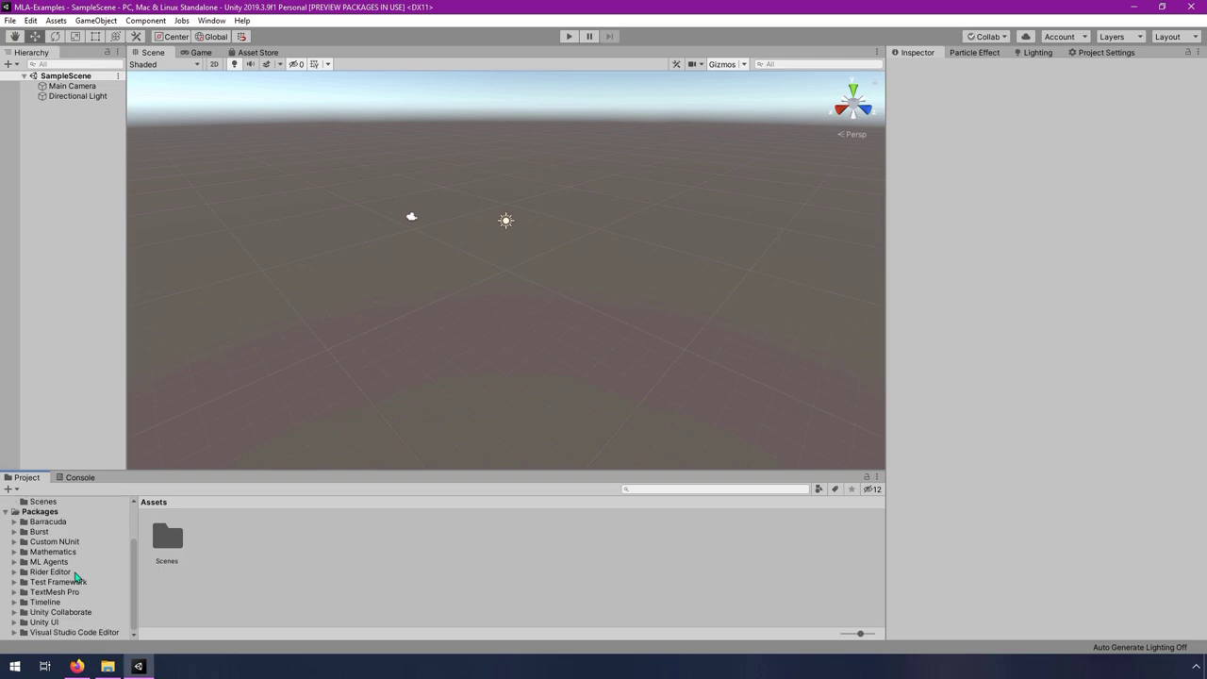
{"action": "left_click", "coordinate": [17, 562]}
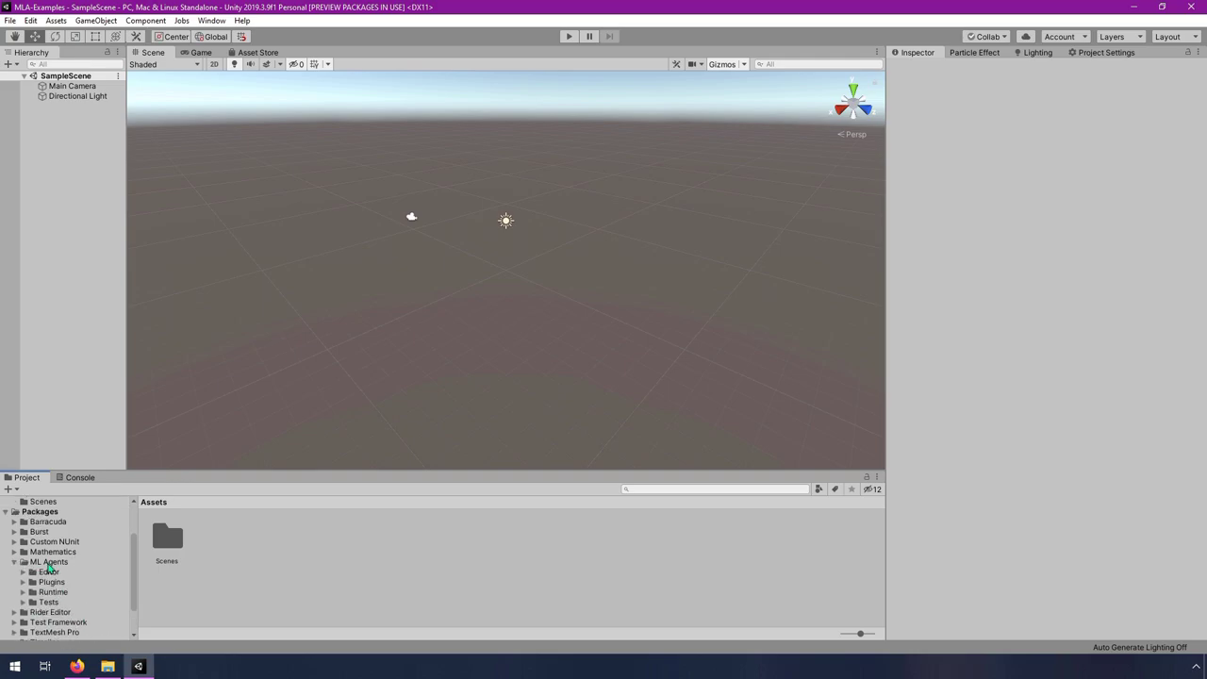
{"action": "left_click", "coordinate": [51, 563]}
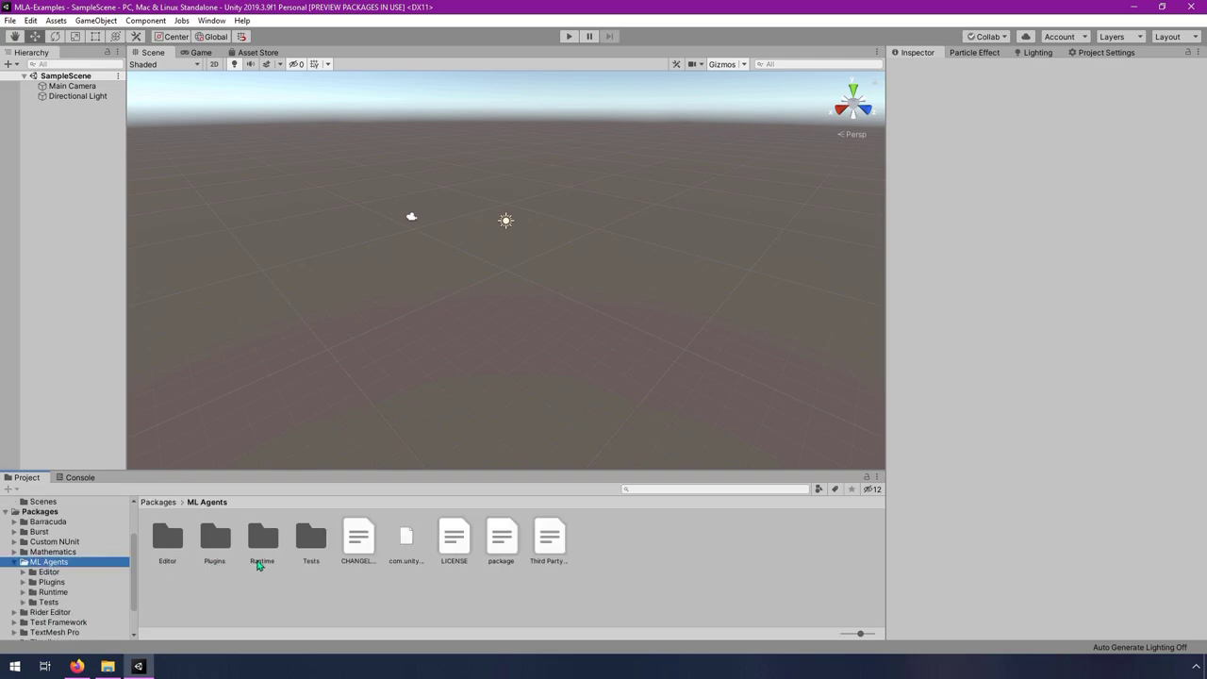
- Switch to File Explorer, examine the contents of the com.unity.ml-agents folder and return to ml-agents-release_2
{"action": "left_click", "coordinate": [107, 667]}
{"action": "double_click", "coordinate": [540, 324]}
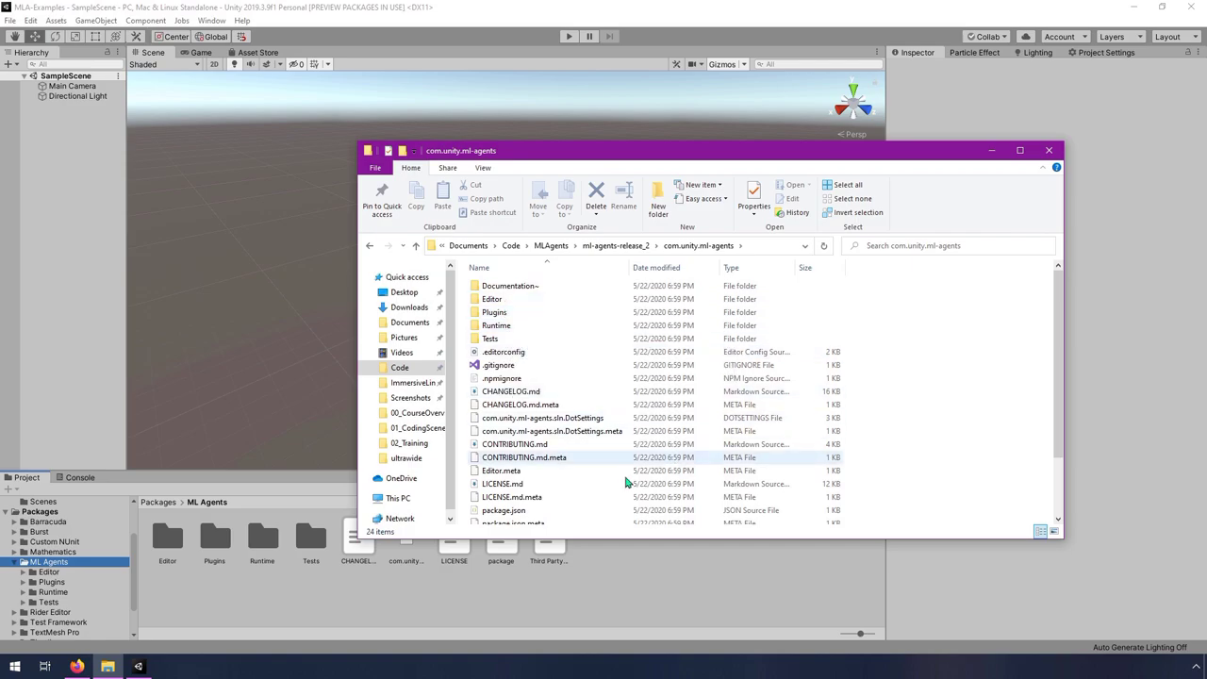
{"action": "scroll", "coordinate": [594, 463], "scroll_direction": "down", "scroll_amount": 2}
{"action": "scroll", "coordinate": [570, 447], "scroll_direction": "up", "scroll_amount": 2}
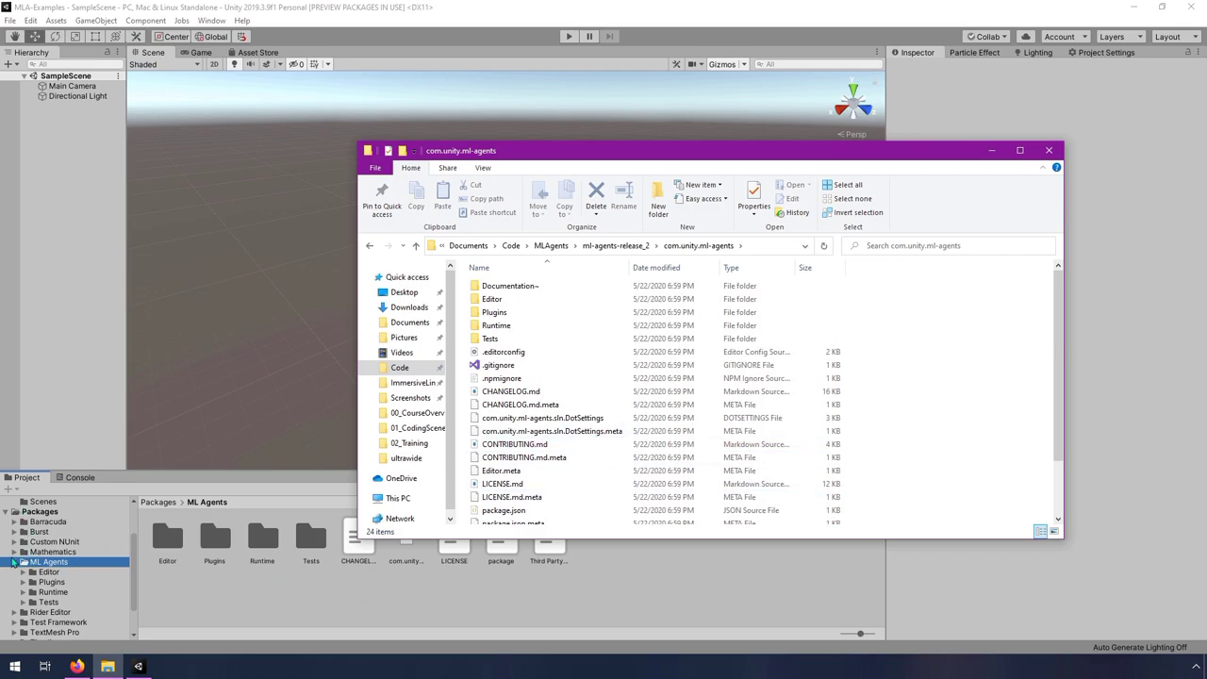
{"action": "left_click", "coordinate": [615, 246]}
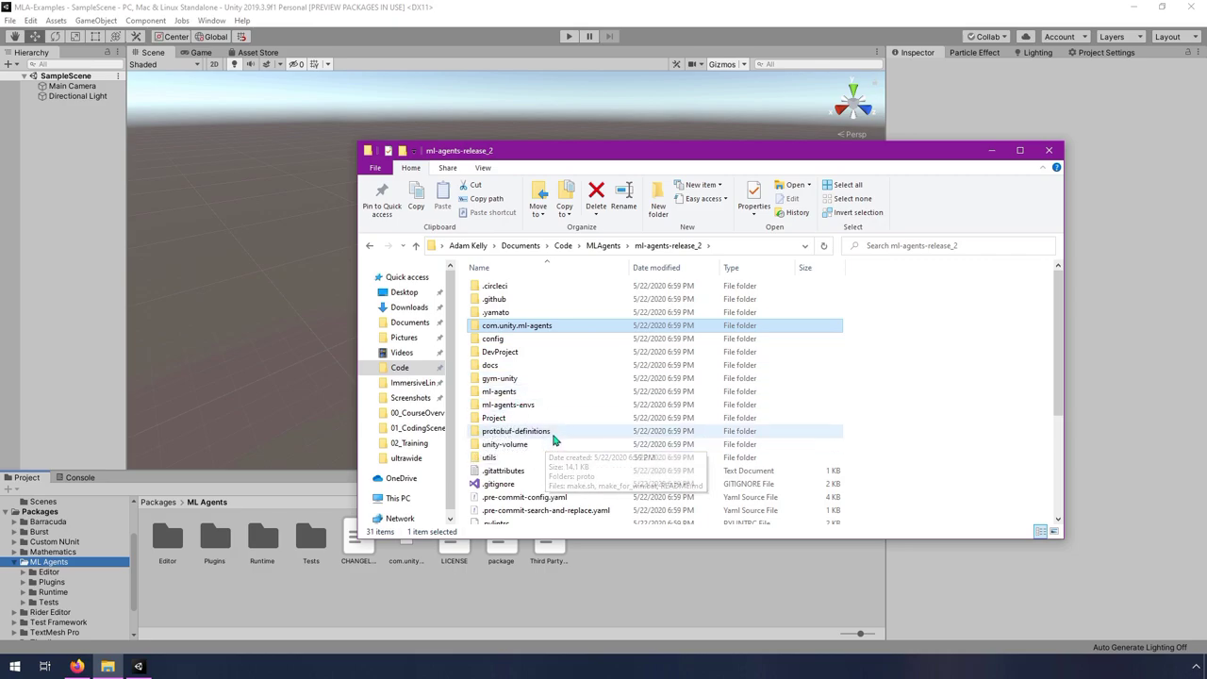
- Highlight the ml-agents and ml-agents-envs folders in ml-agents-release_2, and open its Project folder
{"action": "left_click", "coordinate": [500, 391]}
{"action": "left_click", "coordinate": [524, 405]}
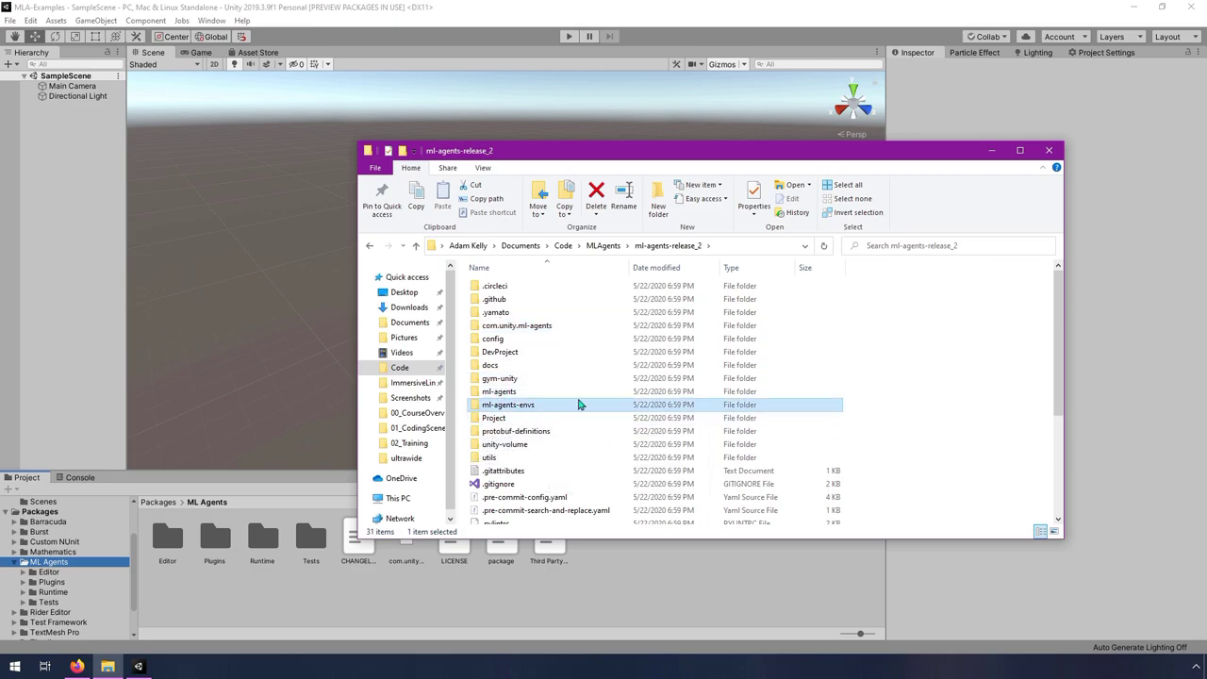
{"action": "left_click", "coordinate": [494, 418]}
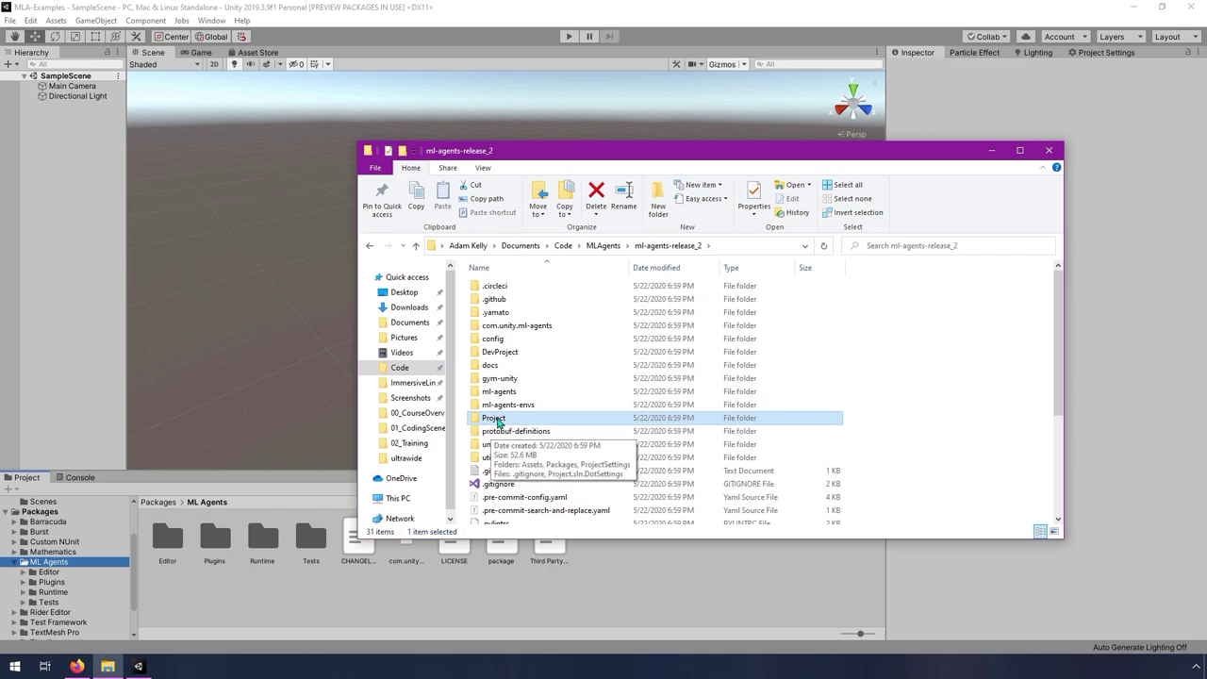
{"action": "double_click", "coordinate": [496, 421]}
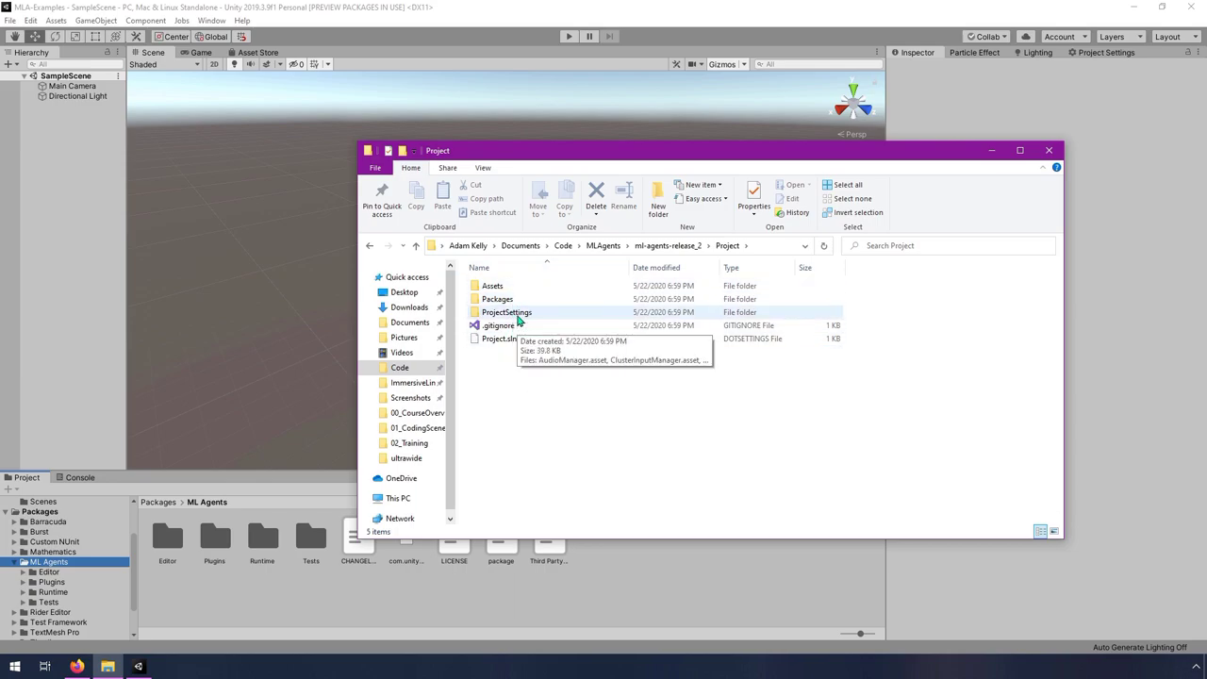
- Import the ML-Agents folder from the release's Project/Assets directory into the Unity project's Assets, and open the imported folder in Unity
{"action": "left_click", "coordinate": [6, 512]}
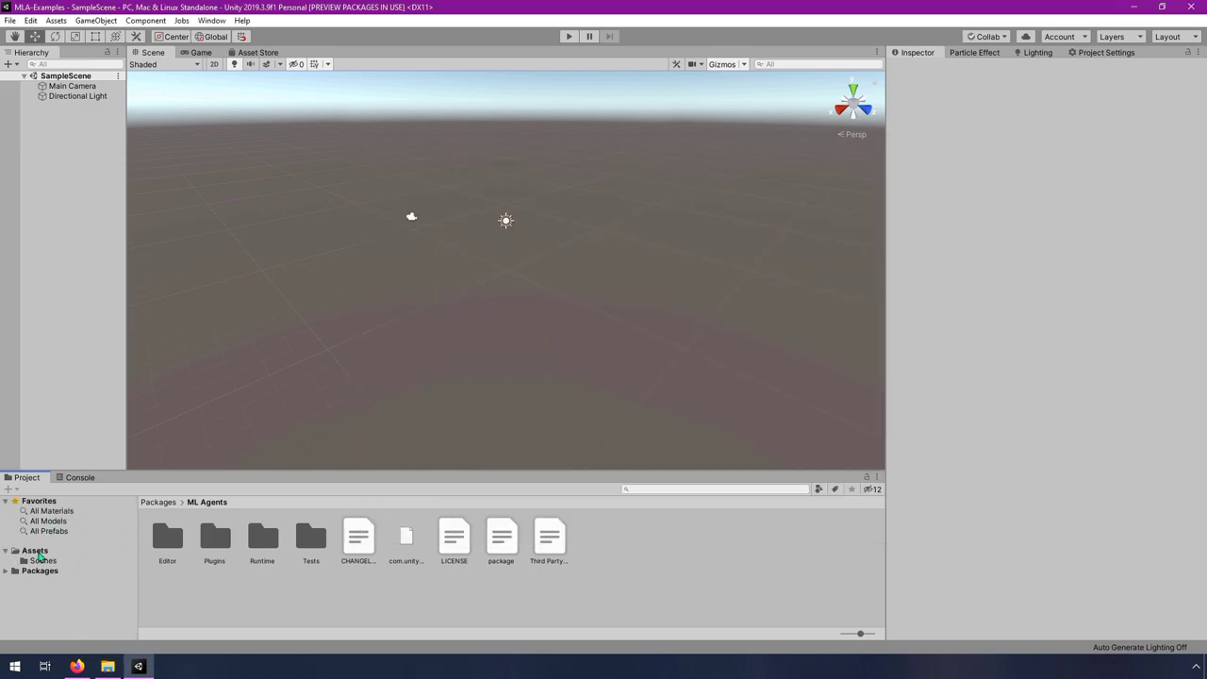
{"action": "left_click", "coordinate": [35, 551]}
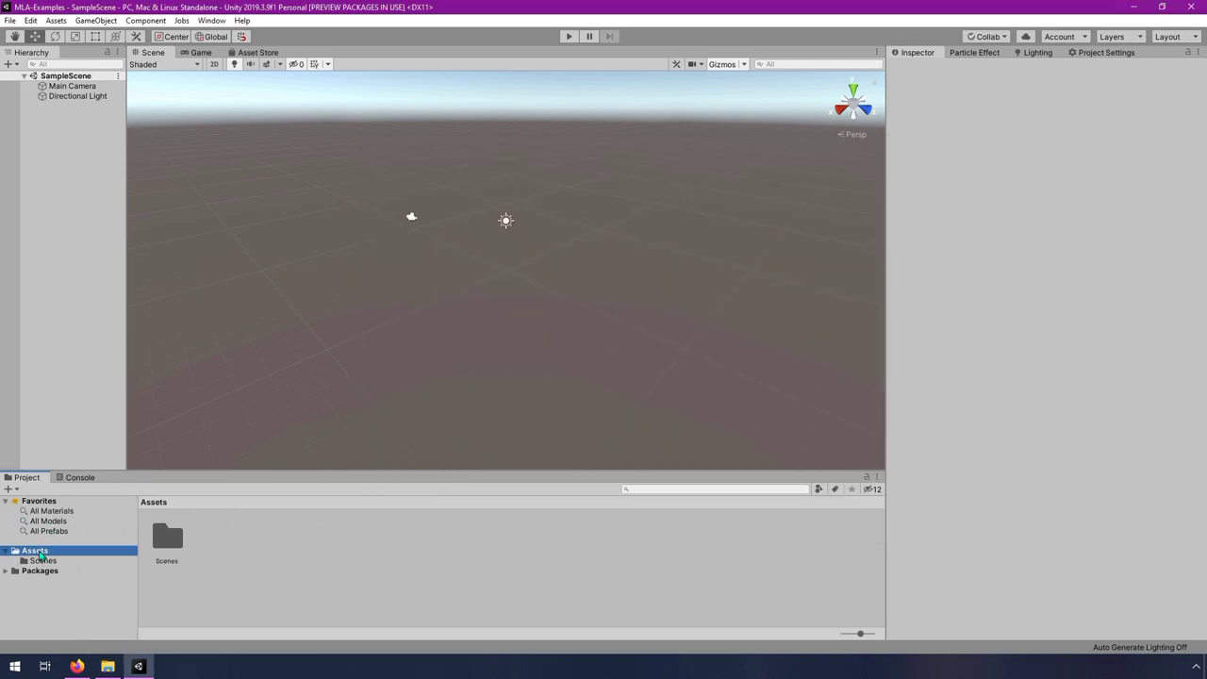
{"action": "left_click", "coordinate": [107, 666]}
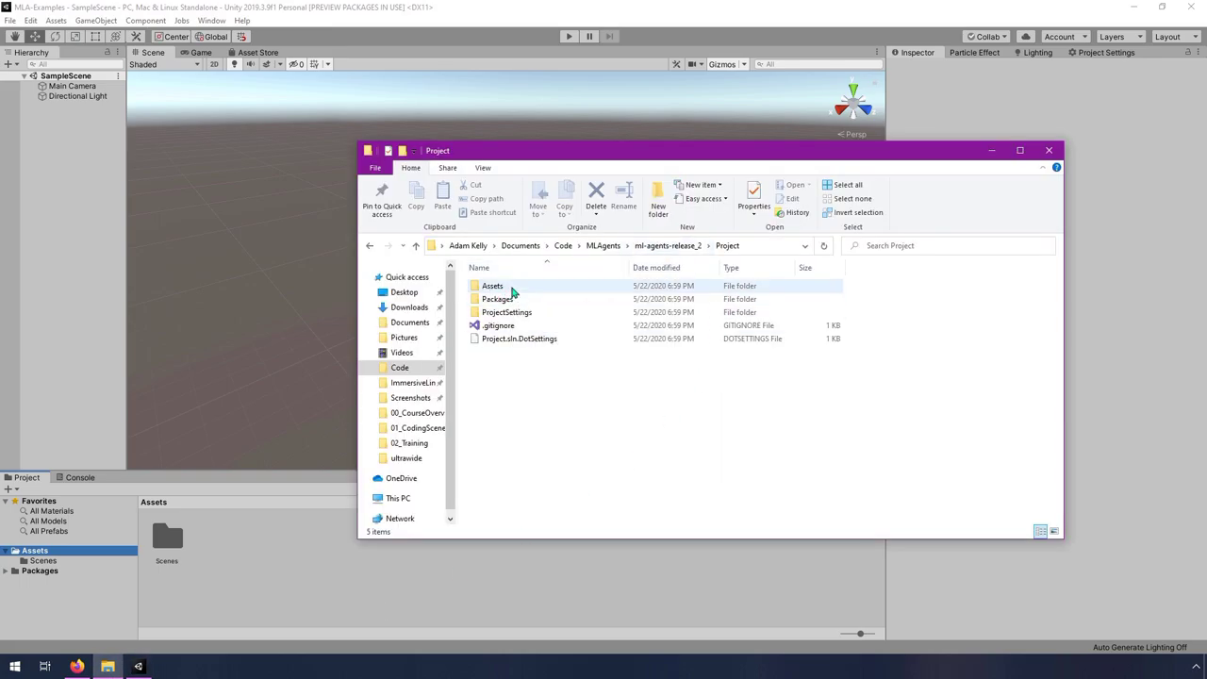
{"action": "double_click", "coordinate": [511, 289]}
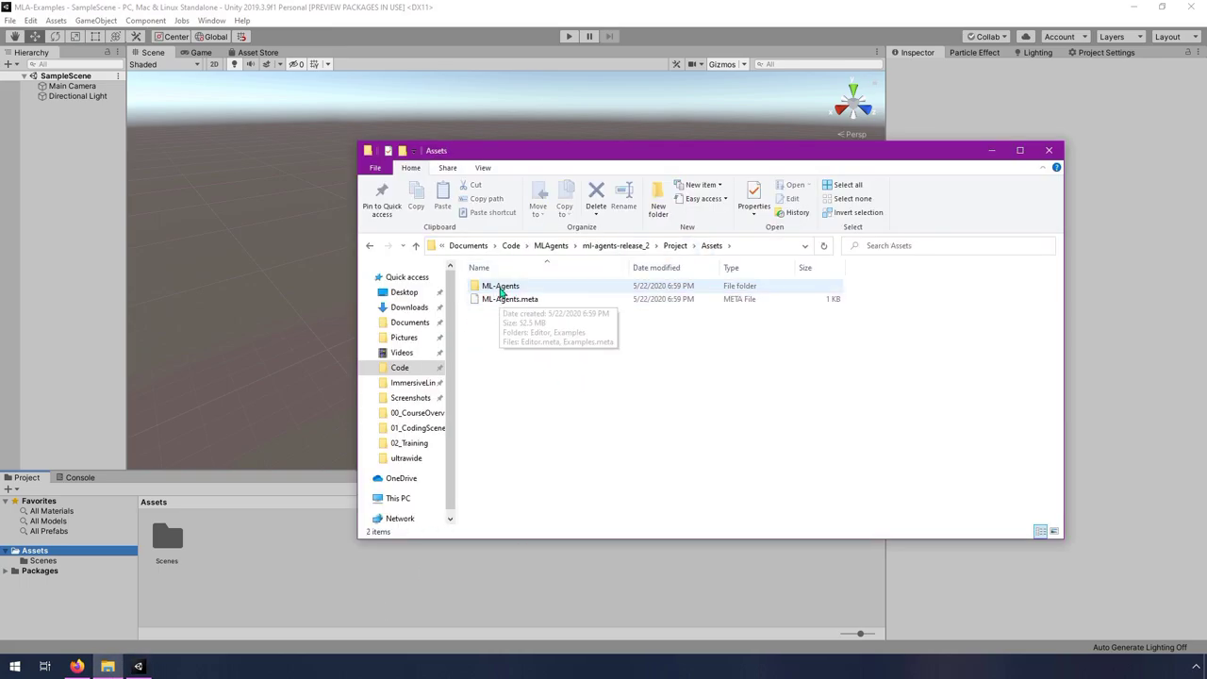
{"action": "left_click_drag", "start_coordinate": [502, 292], "coordinate": [249, 590]}
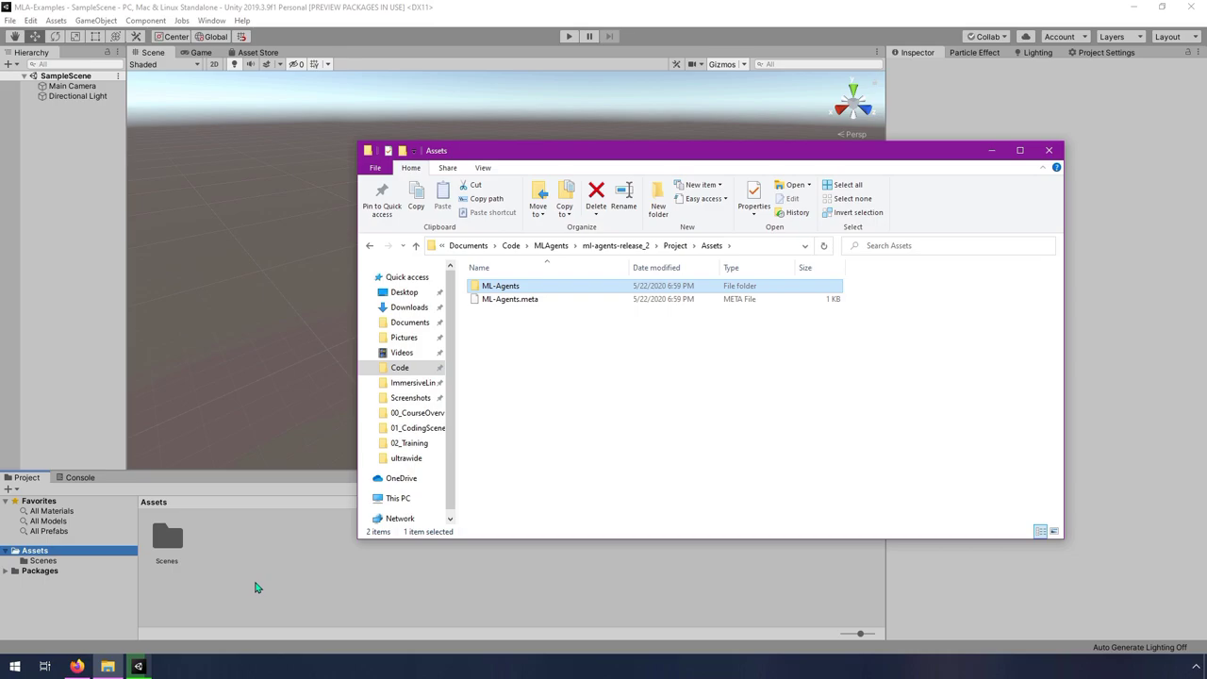
{"action": "left_click", "coordinate": [137, 665]}
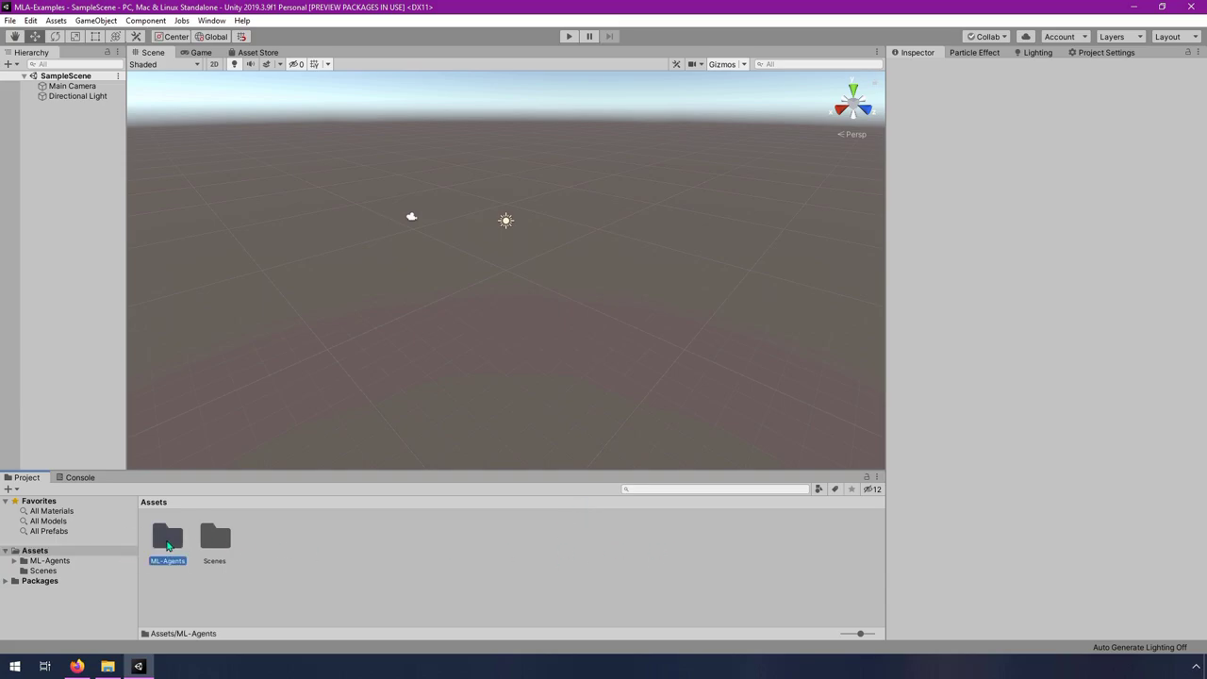
{"action": "double_click", "coordinate": [166, 549]}
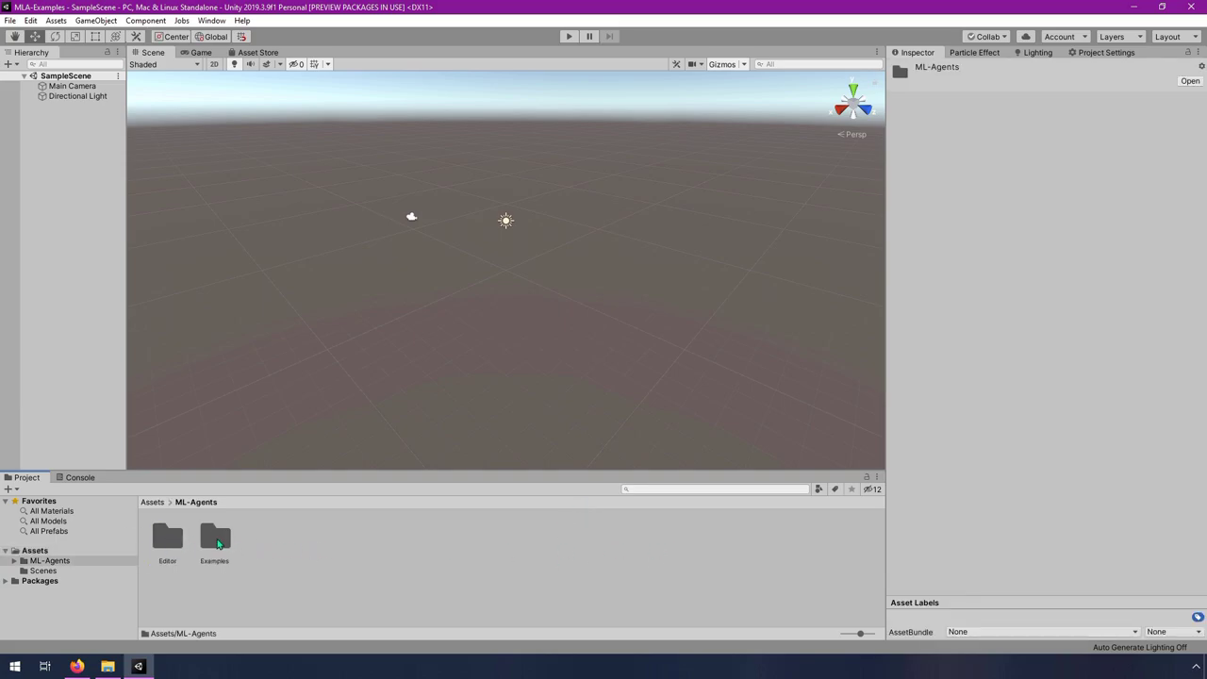
- Open the Examples folder inside the imported ML-Agents assets
{"action": "left_click", "coordinate": [217, 544]}
{"action": "double_click", "coordinate": [213, 544]}
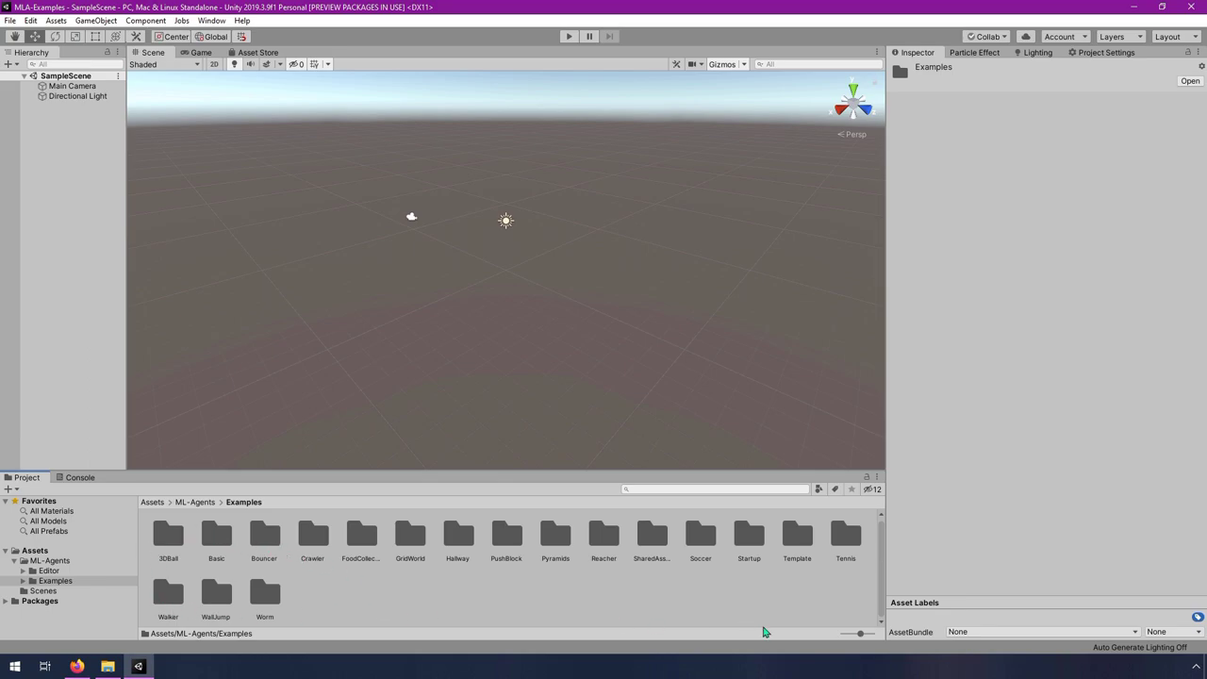
- Switch to Firefox, open the Example Environments page in the ML-Agents Release 2 docs and browse the described environments
{"action": "left_click", "coordinate": [76, 665]}
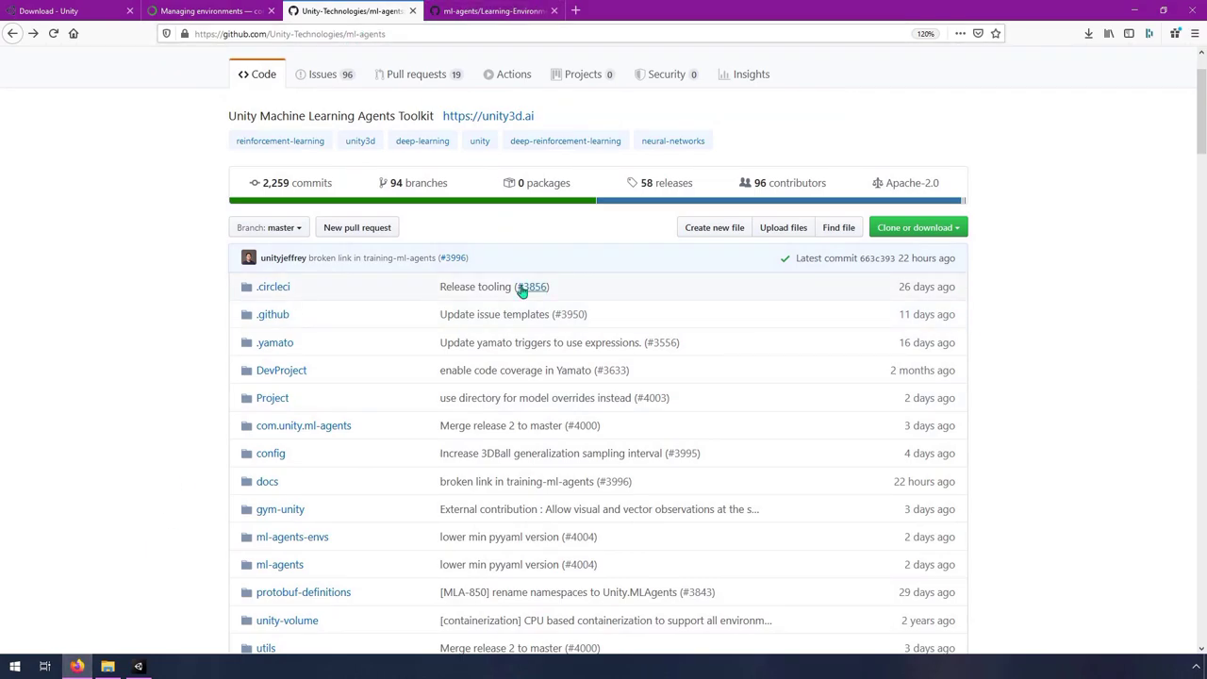
{"action": "scroll", "coordinate": [525, 287], "scroll_direction": "down", "scroll_amount": 15}
{"action": "scroll", "coordinate": [529, 294], "scroll_direction": "down", "scroll_amount": 20}
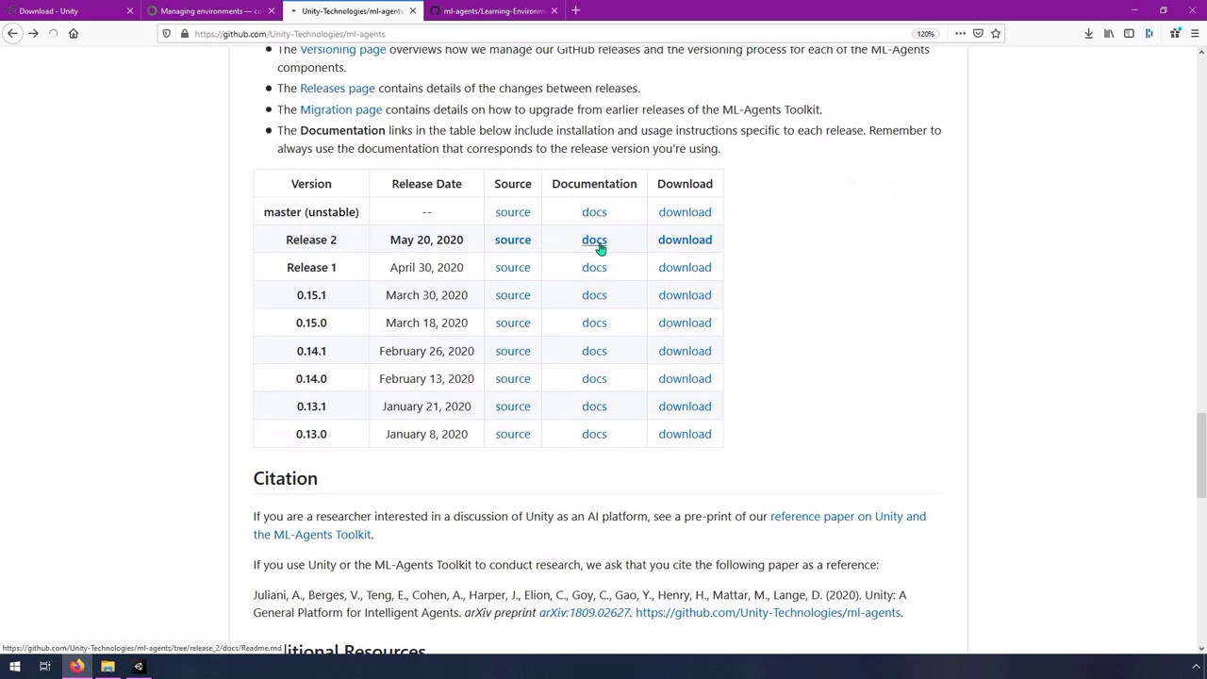
{"action": "scroll", "coordinate": [660, 289], "scroll_direction": "down", "scroll_amount": 3}
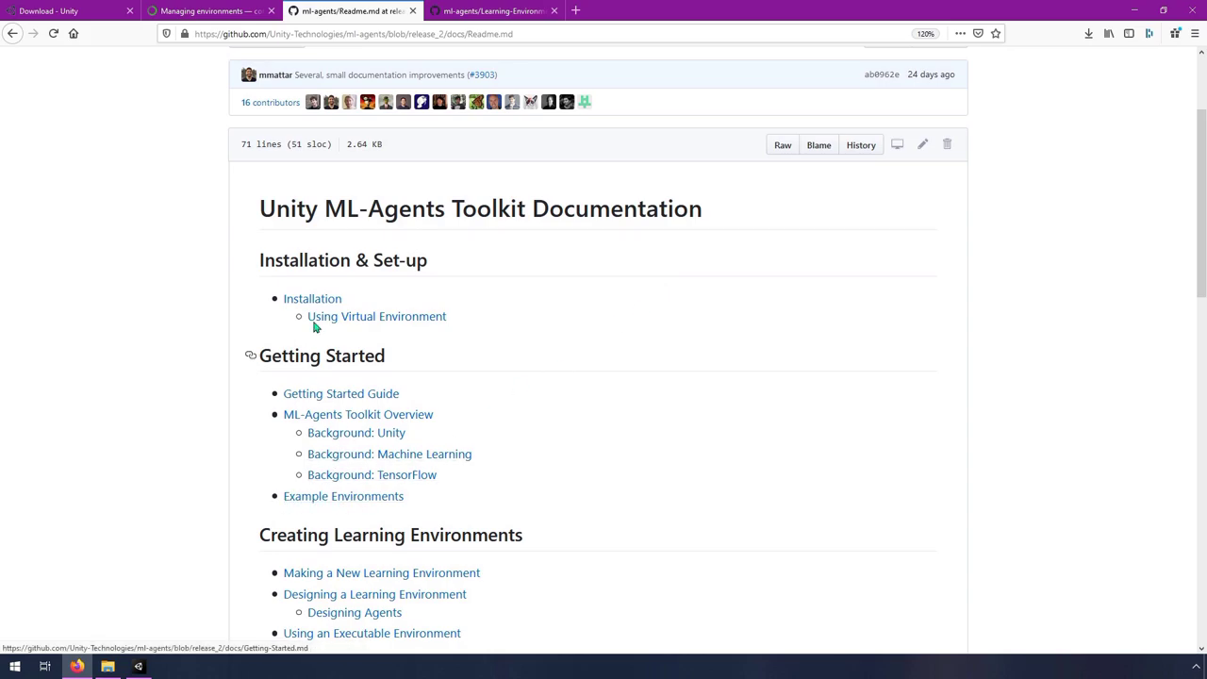
{"action": "left_click", "coordinate": [302, 503]}
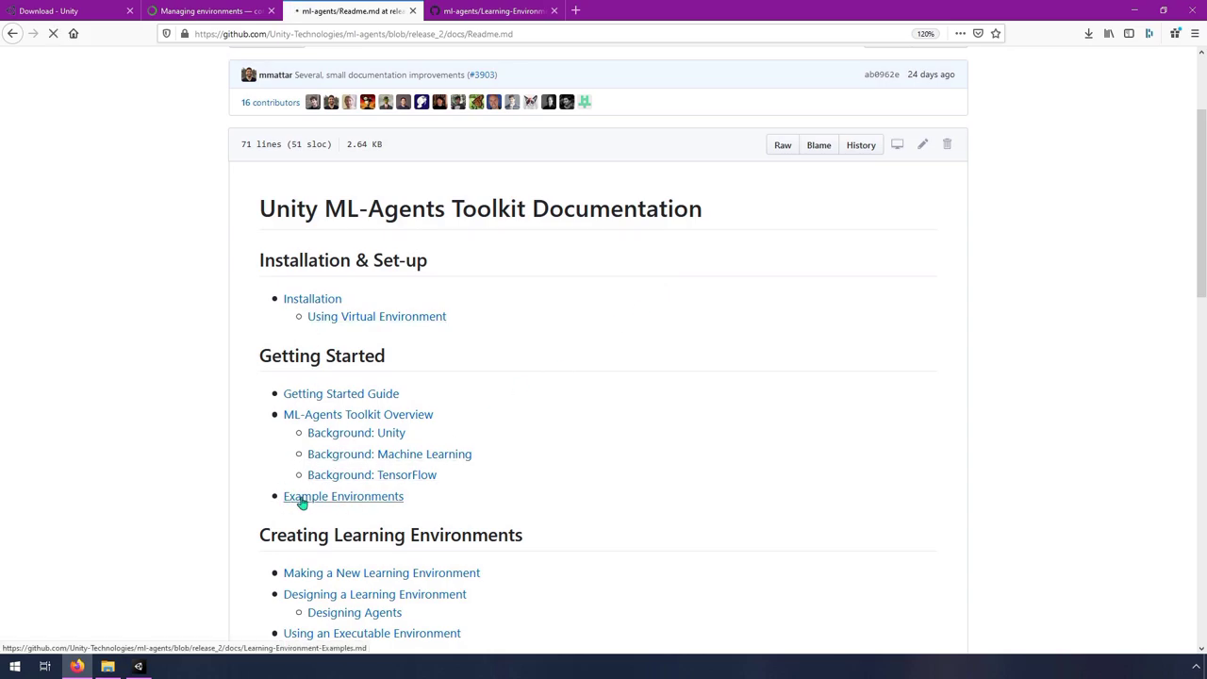
{"action": "scroll", "coordinate": [303, 389], "scroll_direction": "down", "scroll_amount": 5}
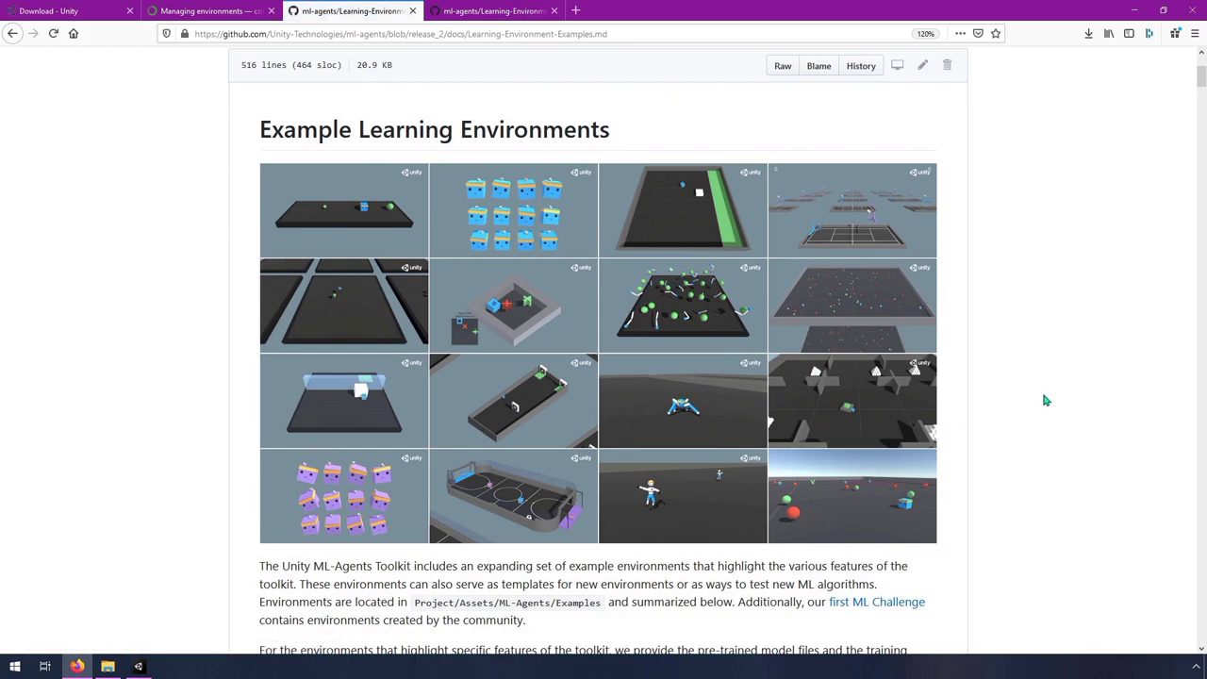
{"action": "scroll", "coordinate": [1045, 401], "scroll_direction": "down", "scroll_amount": 10}
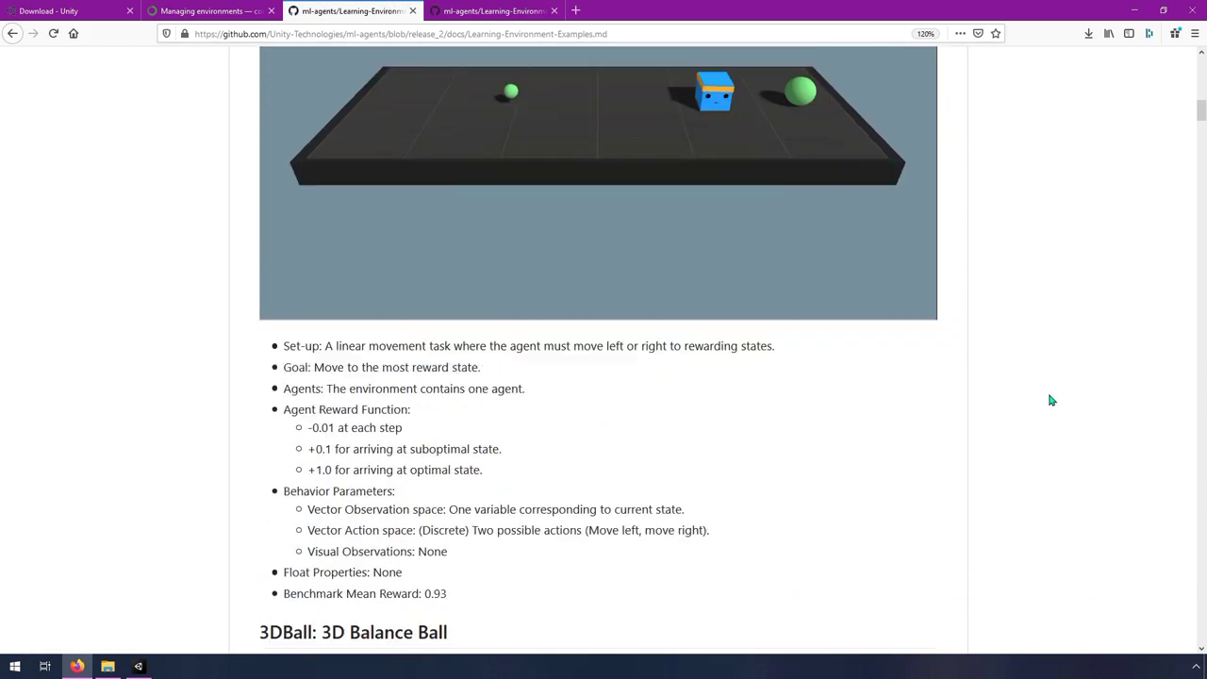
{"action": "scroll", "coordinate": [1052, 401], "scroll_direction": "down", "scroll_amount": 5}
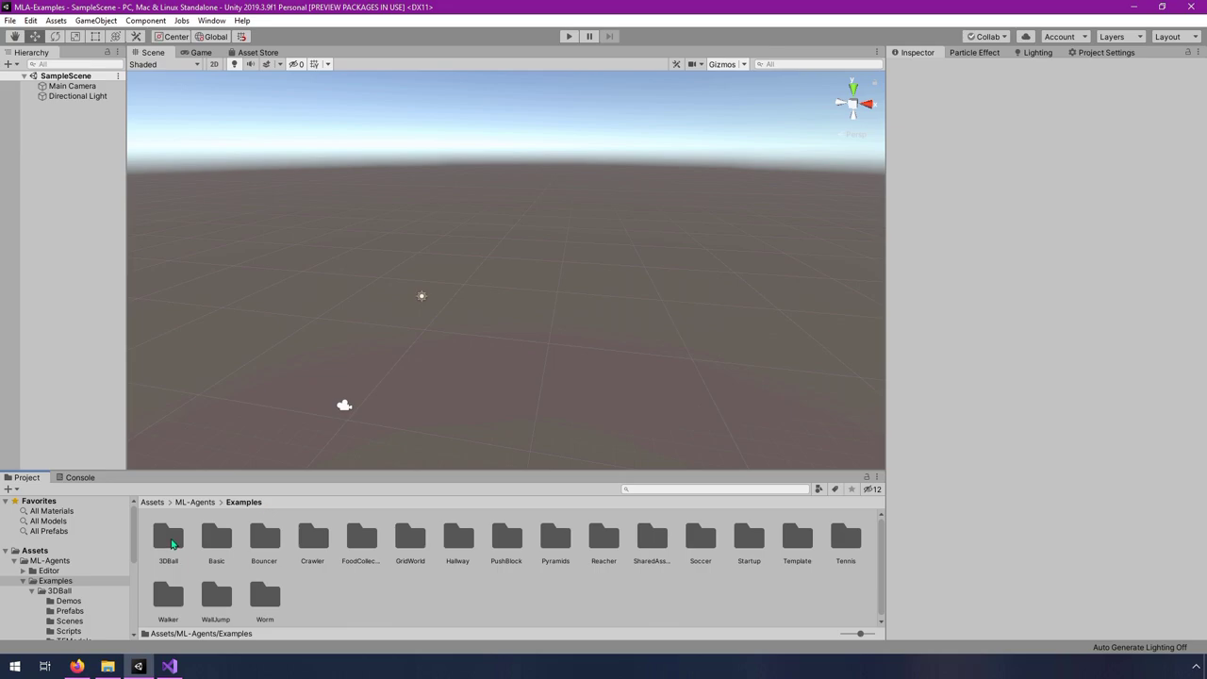
- Return to Unity and open the 3DBall scene from the Scenes folder of the 3DBall example
{"action": "double_click", "coordinate": [168, 537]}
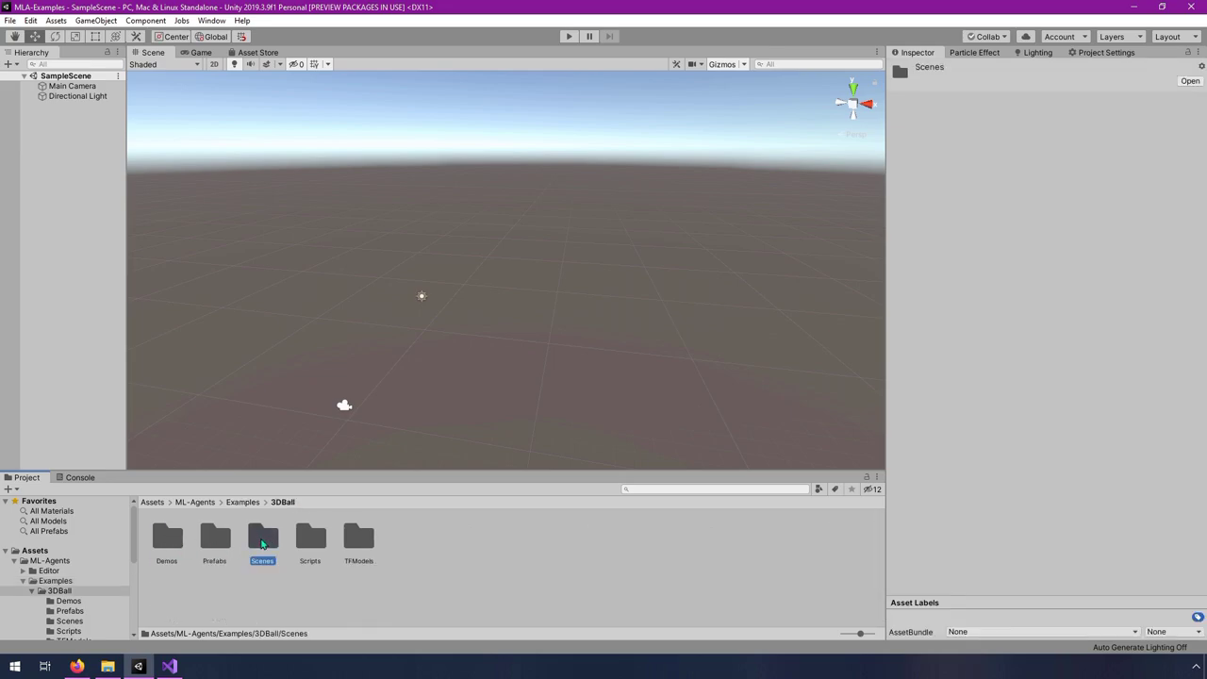
{"action": "double_click", "coordinate": [261, 540]}
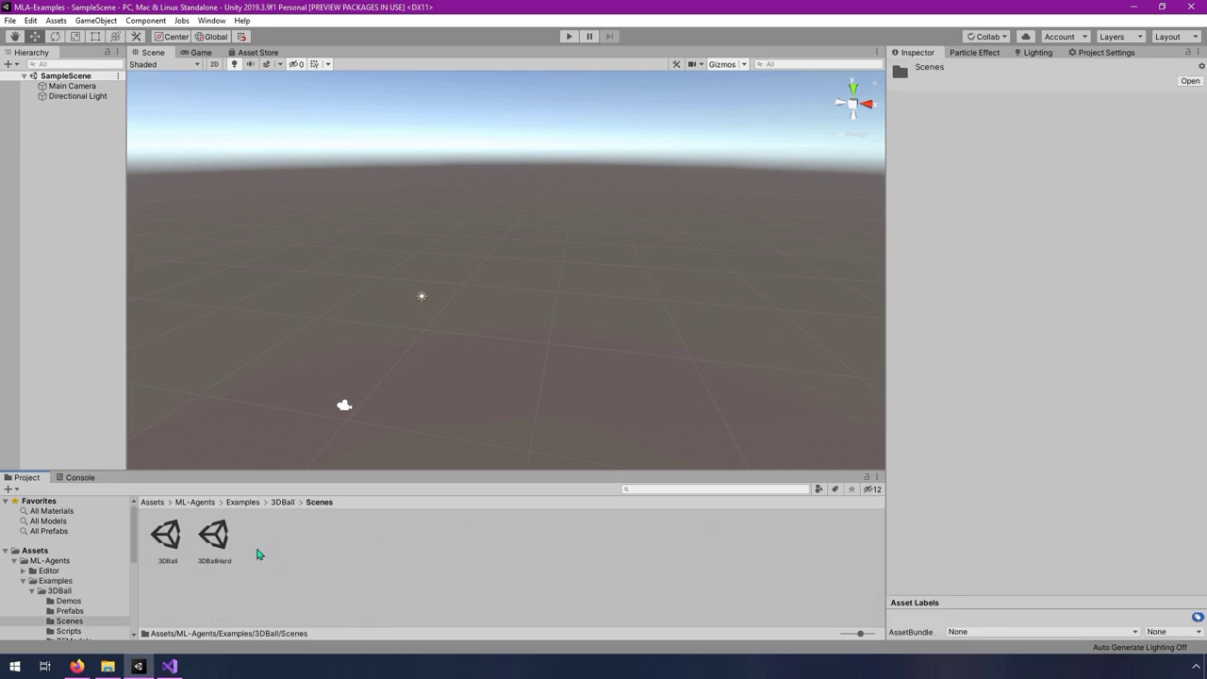
{"action": "double_click", "coordinate": [168, 536]}
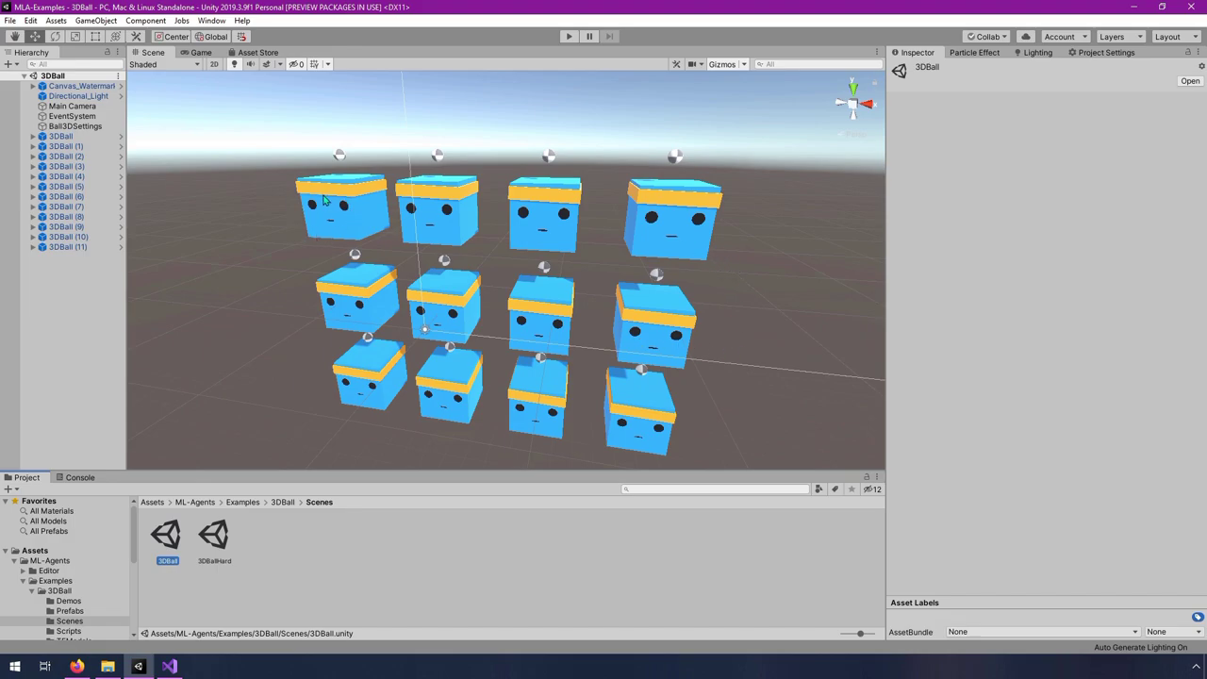
- Run the 3DBall scene in Play mode to watch the agents balance their balls, and stop it
{"action": "left_click_drag", "start_coordinate": [303, 335], "coordinate": [660, 217], "text": "alt"}
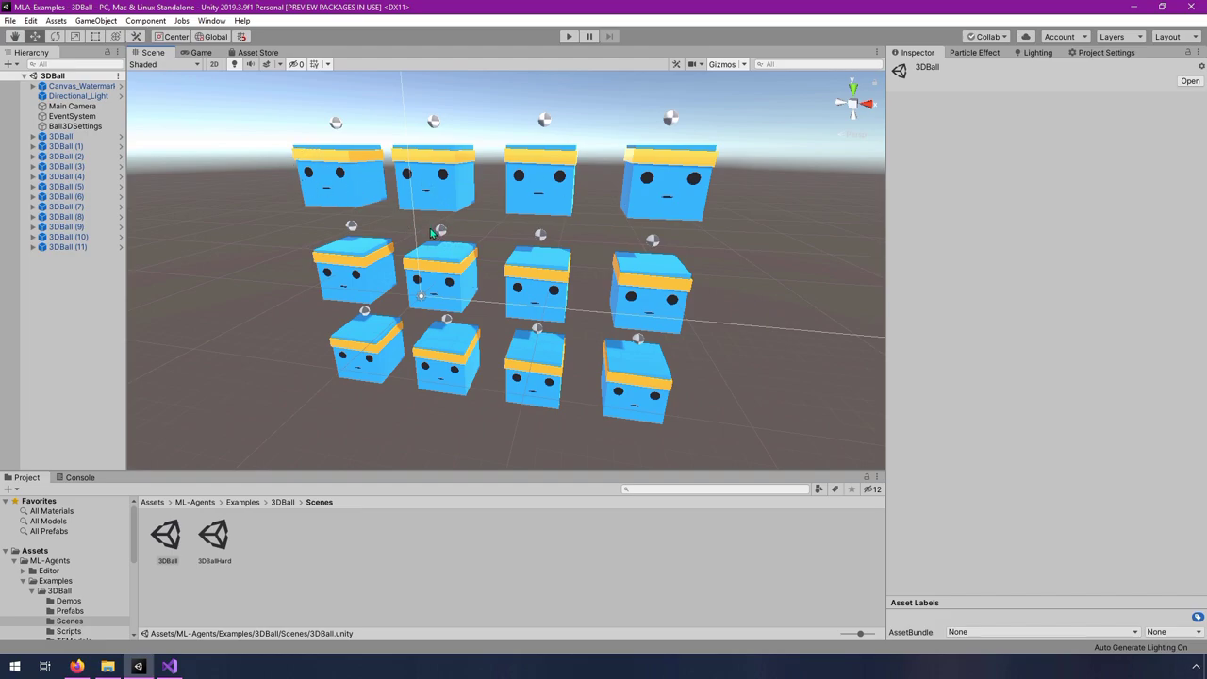
{"action": "left_click", "coordinate": [568, 37]}
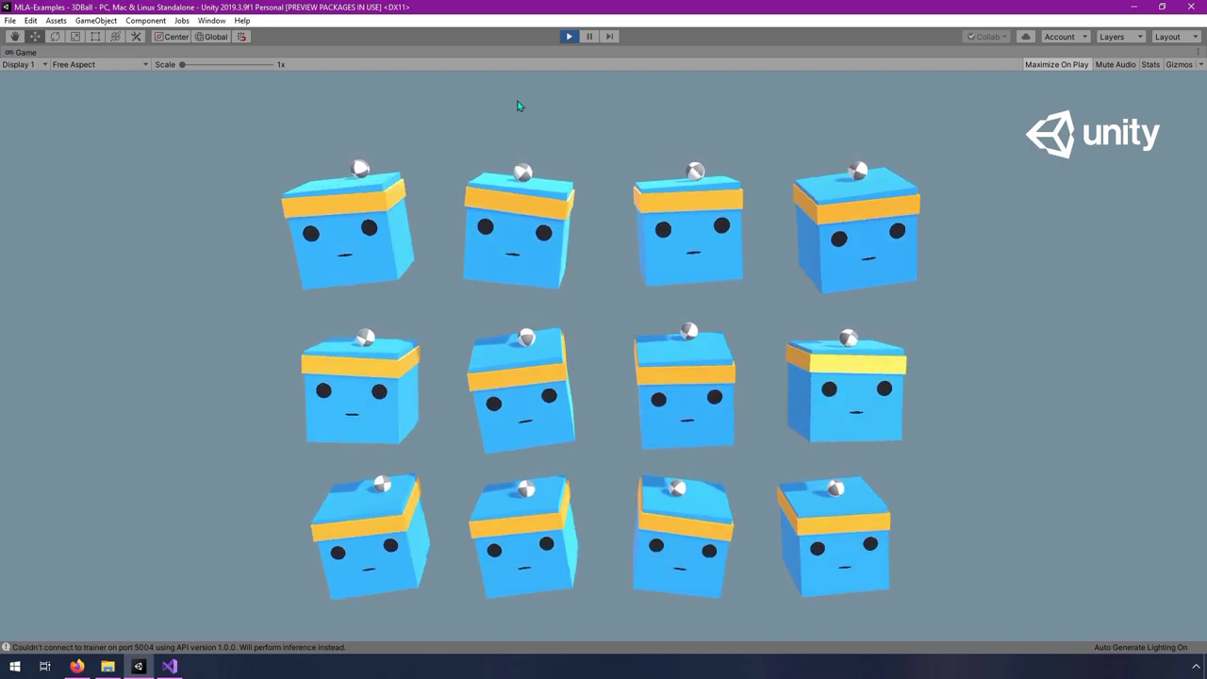
{"action": "left_click", "coordinate": [569, 36]}
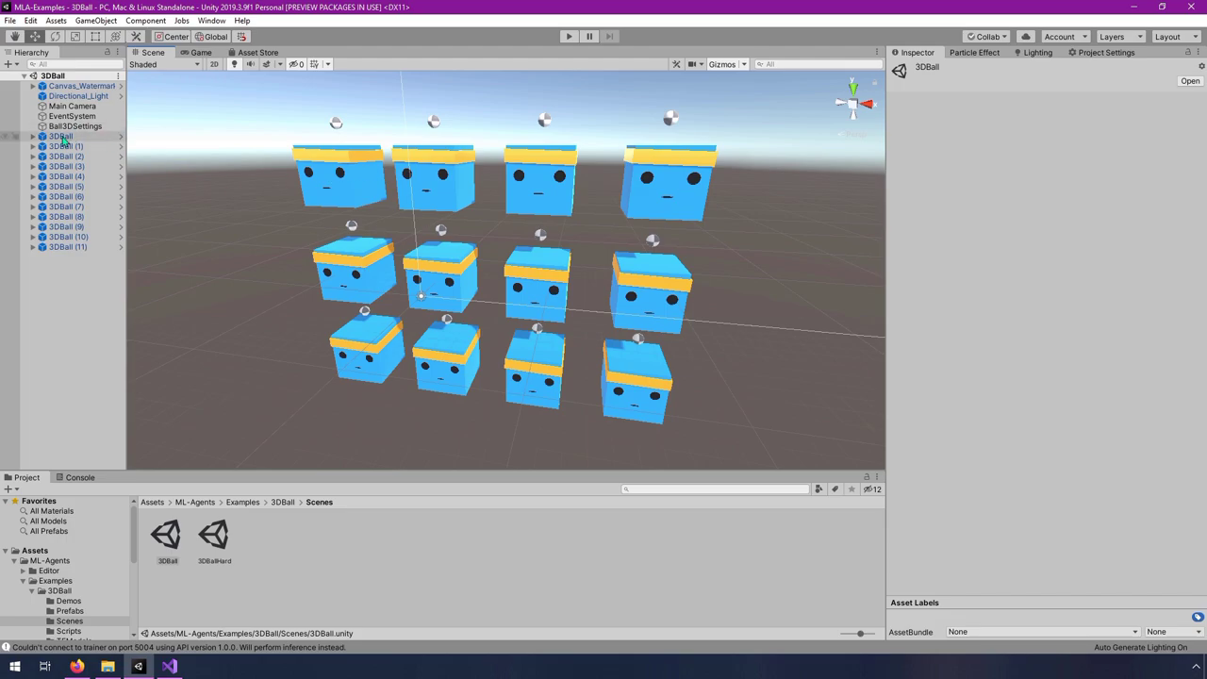
- Expand the first 3DBall object in the scene and inspect the components of its Ball and Agent children
{"action": "left_click", "coordinate": [30, 138]}
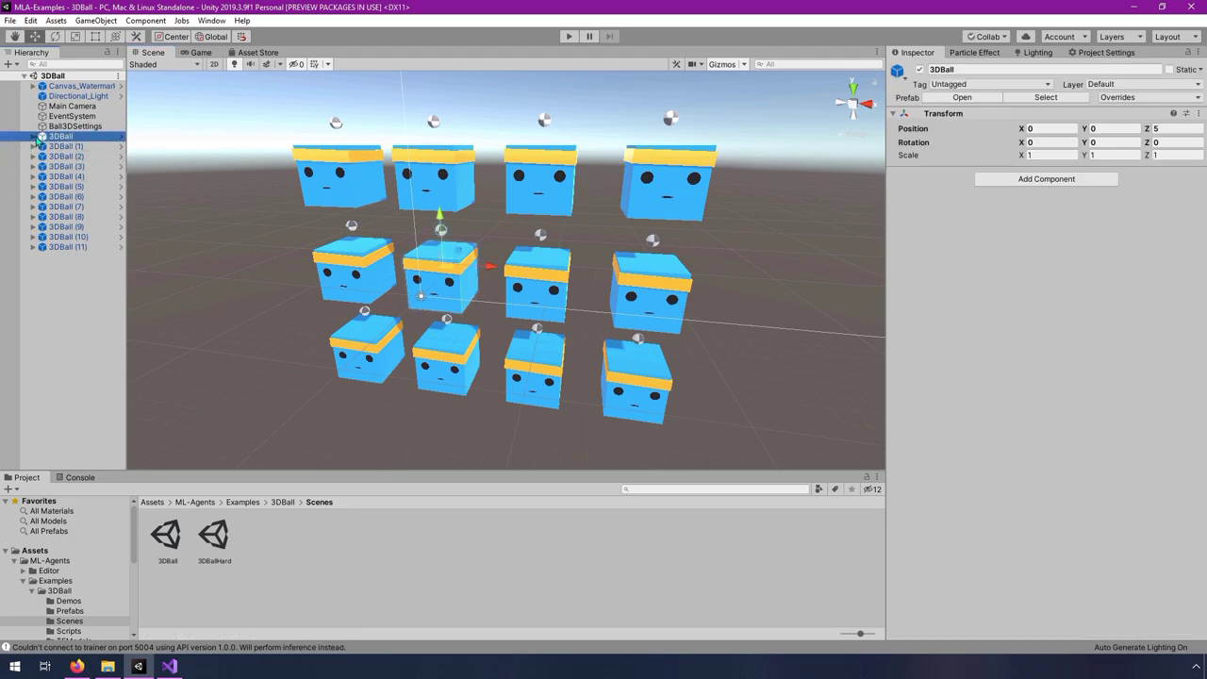
{"action": "left_click", "coordinate": [32, 137]}
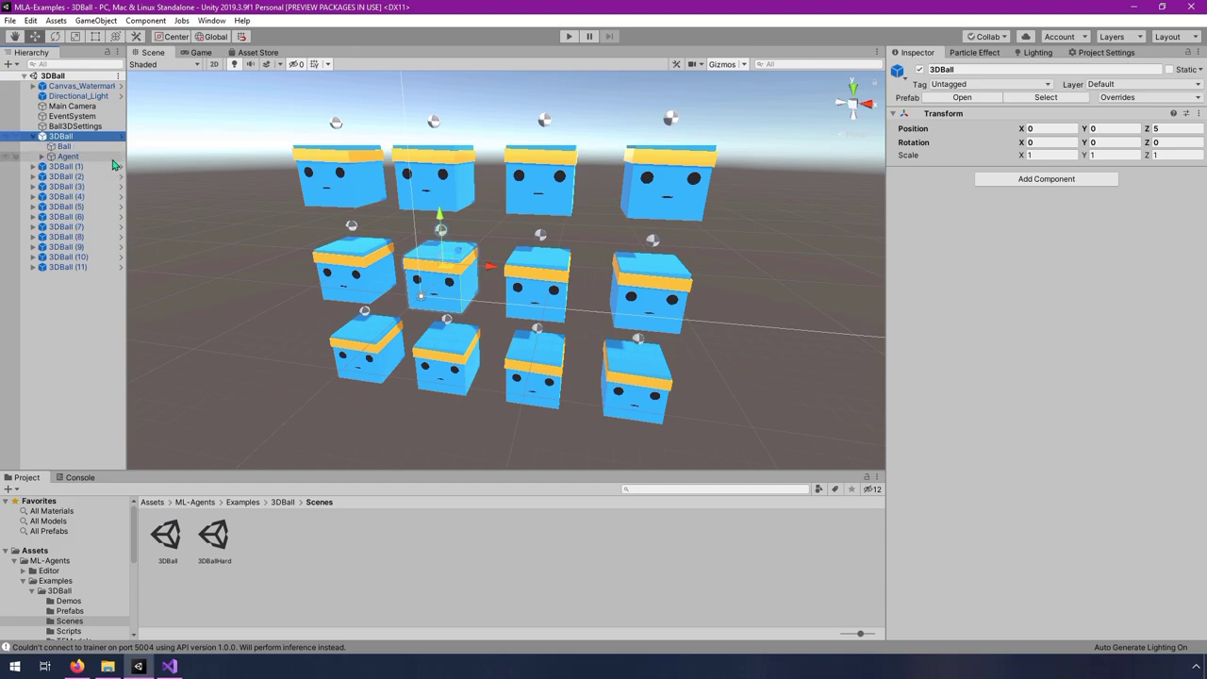
{"action": "left_click", "coordinate": [66, 146]}
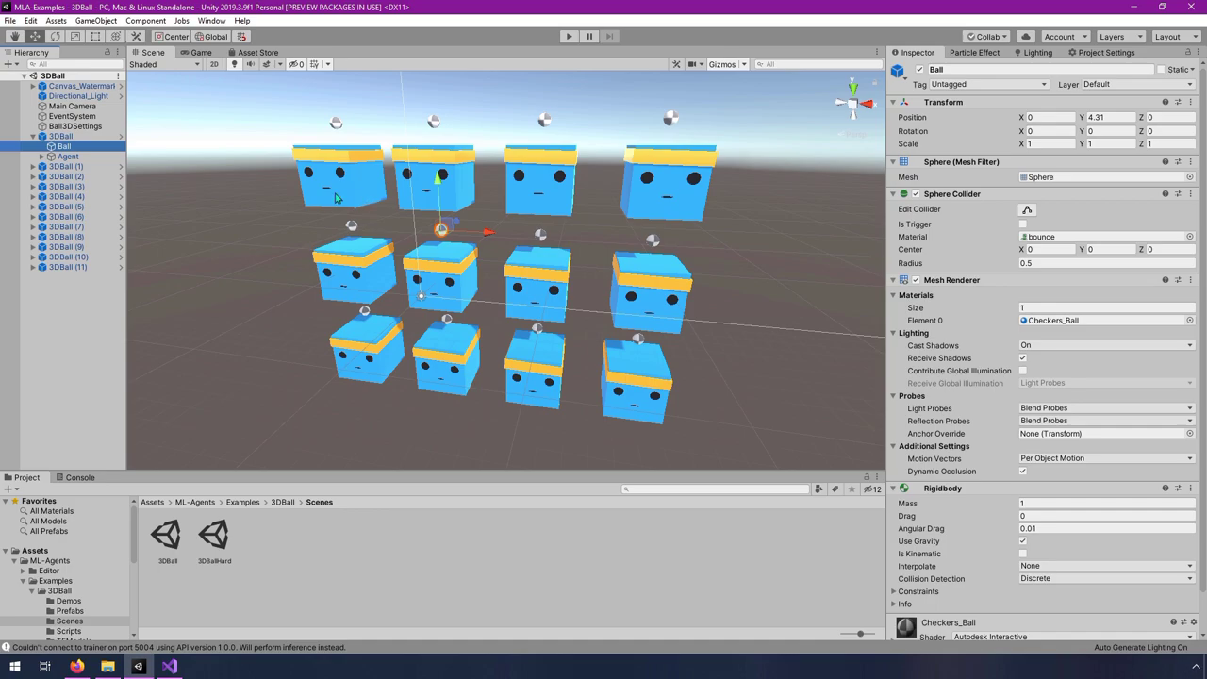
{"action": "left_click", "coordinate": [68, 157]}
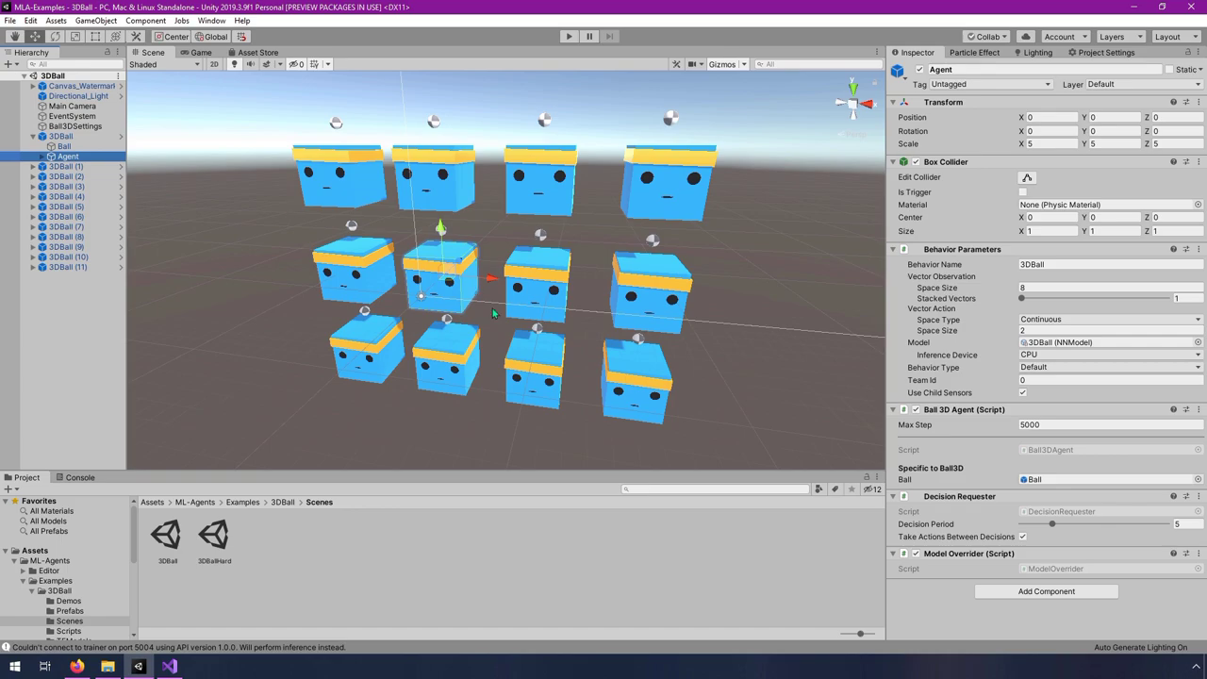
{"action": "scroll", "coordinate": [449, 302], "scroll_direction": "up", "scroll_amount": 2}
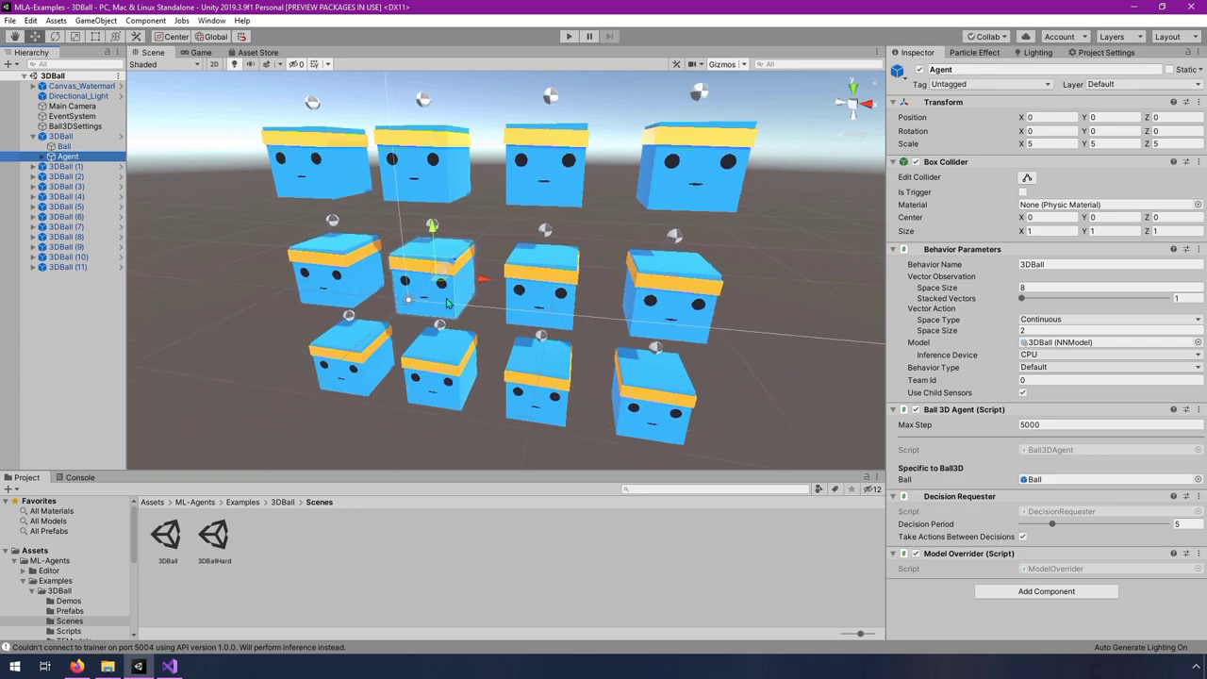
{"action": "scroll", "coordinate": [473, 355], "scroll_direction": "up", "scroll_amount": 3}
{"action": "right_click_drag", "start_coordinate": [473, 355], "coordinate": [468, 184]}
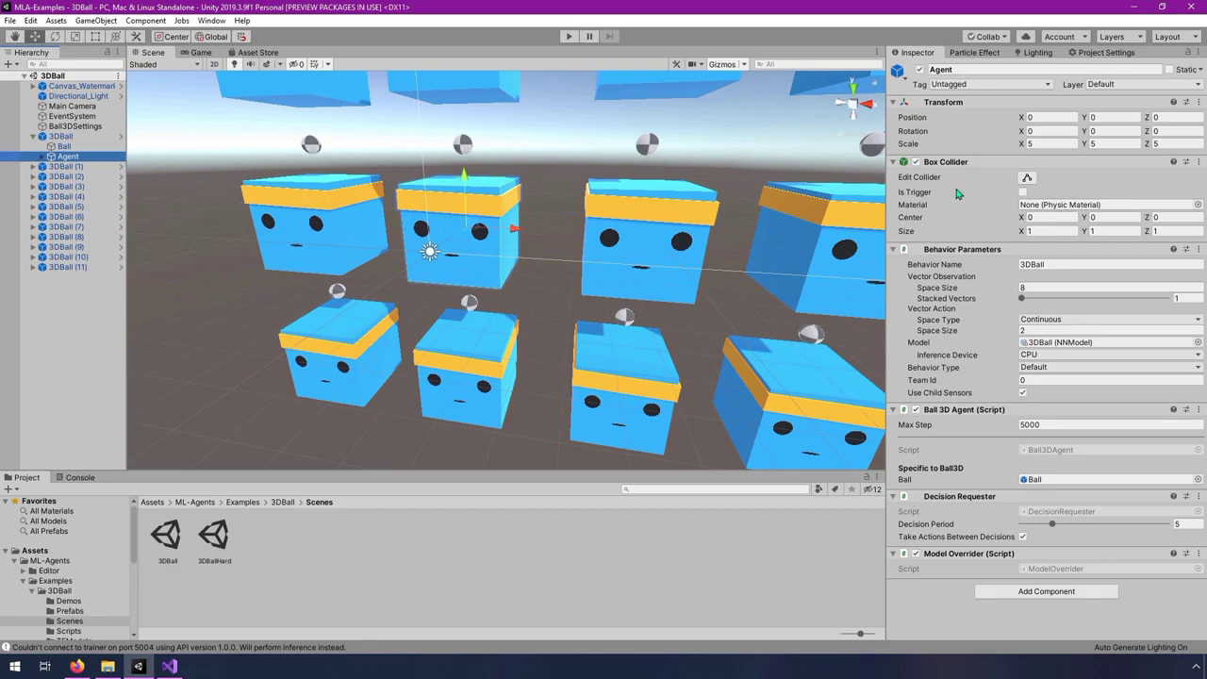
- Expand Agent and AgentCube_Blue to examine the cube, mouth and eye objects, collapse AgentCube_Blue and reselect Agent
{"action": "left_click", "coordinate": [43, 157]}
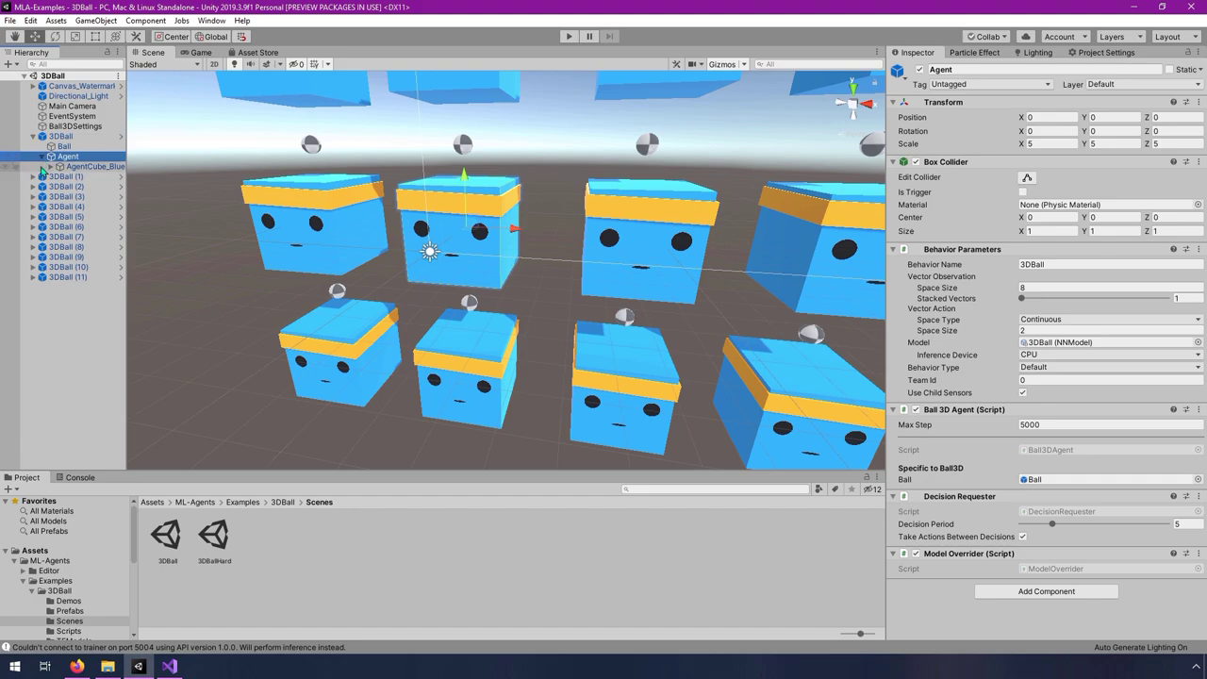
{"action": "left_click", "coordinate": [85, 166]}
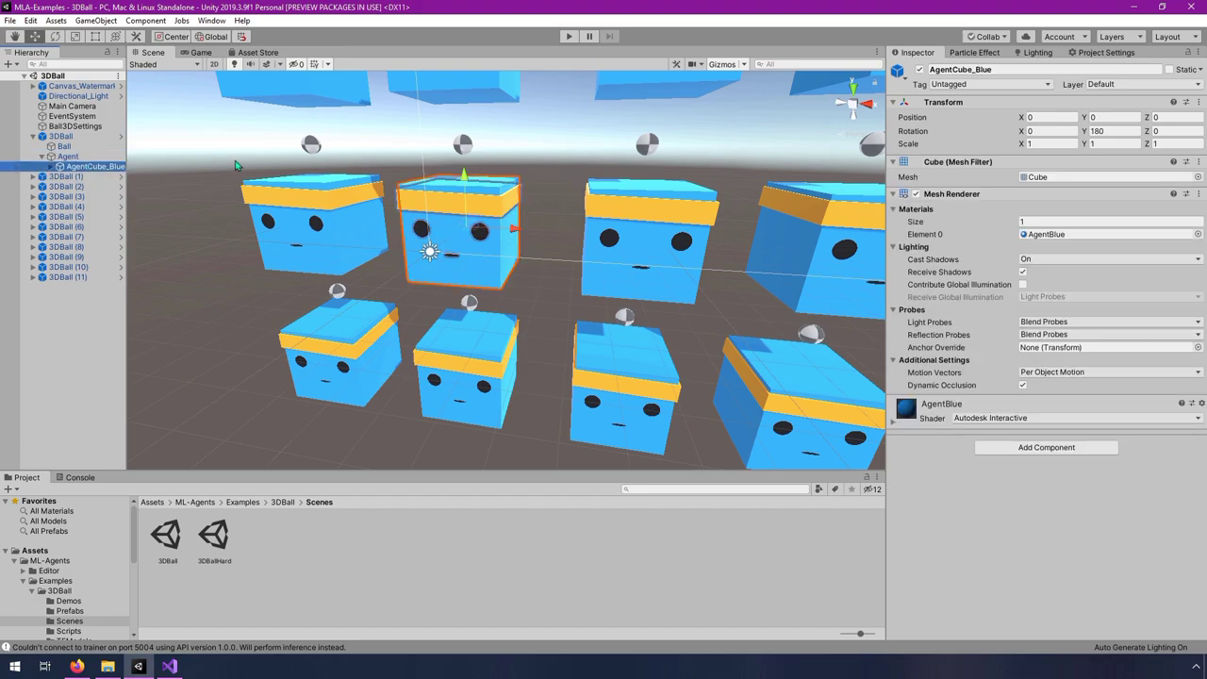
{"action": "left_click", "coordinate": [50, 167]}
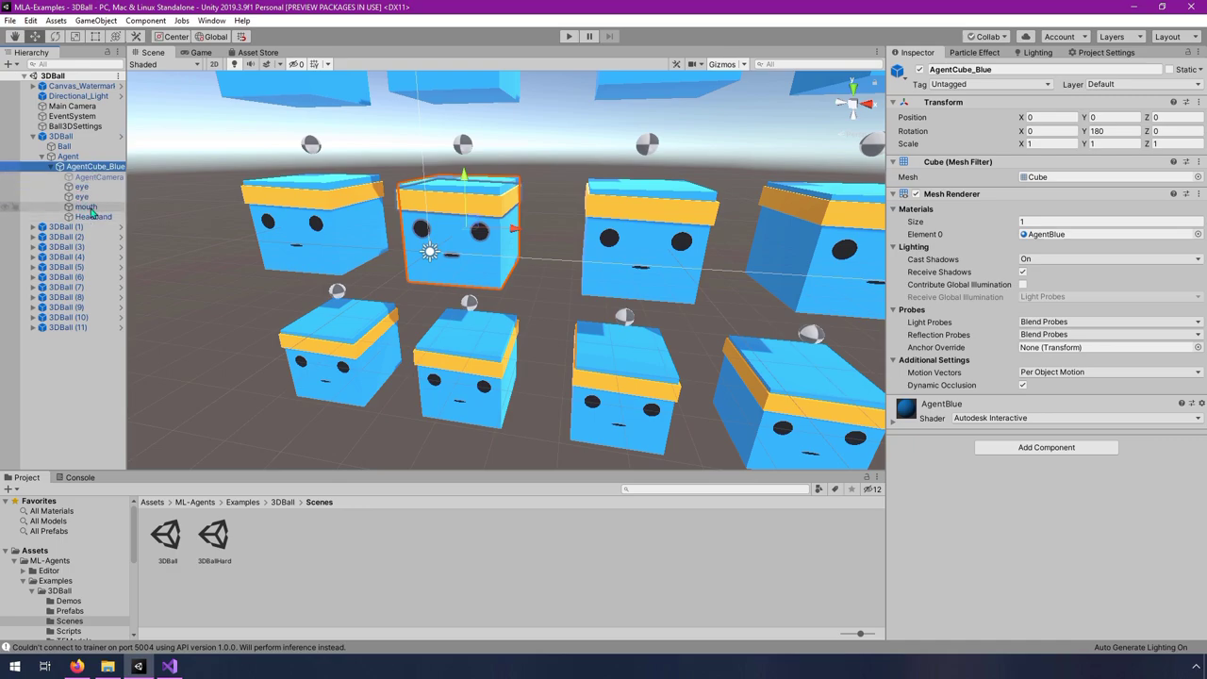
{"action": "left_click", "coordinate": [87, 206]}
{"action": "left_click", "coordinate": [83, 196]}
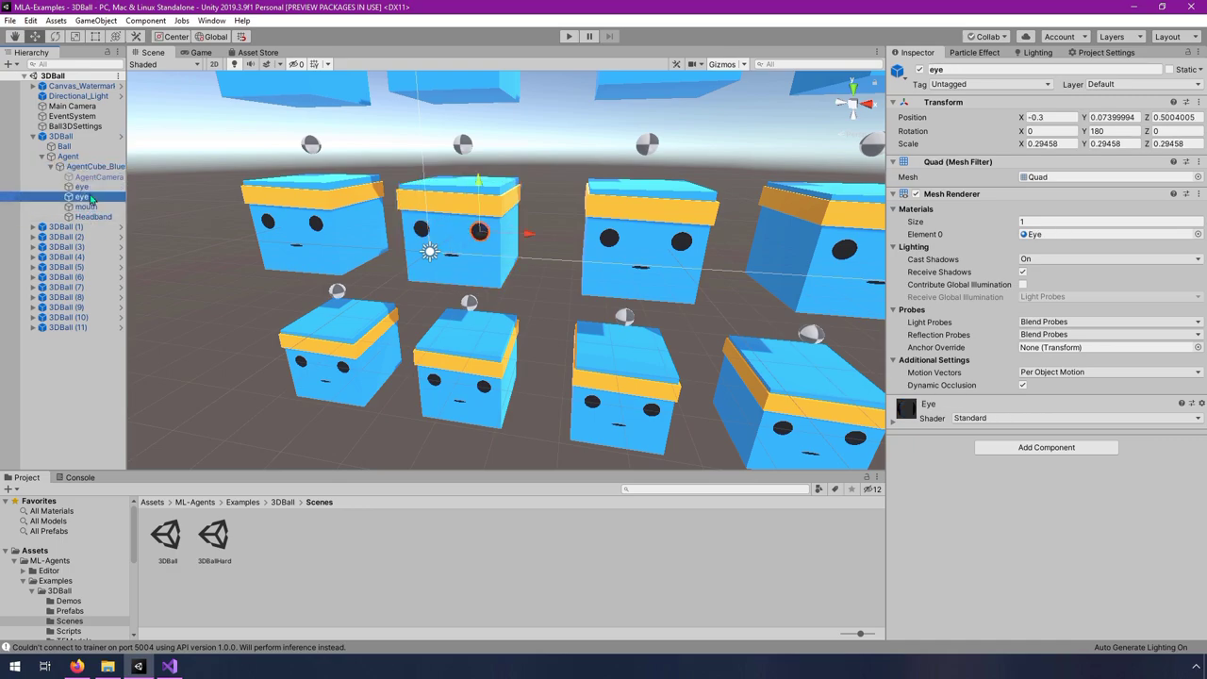
{"action": "left_click", "coordinate": [51, 167]}
{"action": "left_click", "coordinate": [68, 156]}
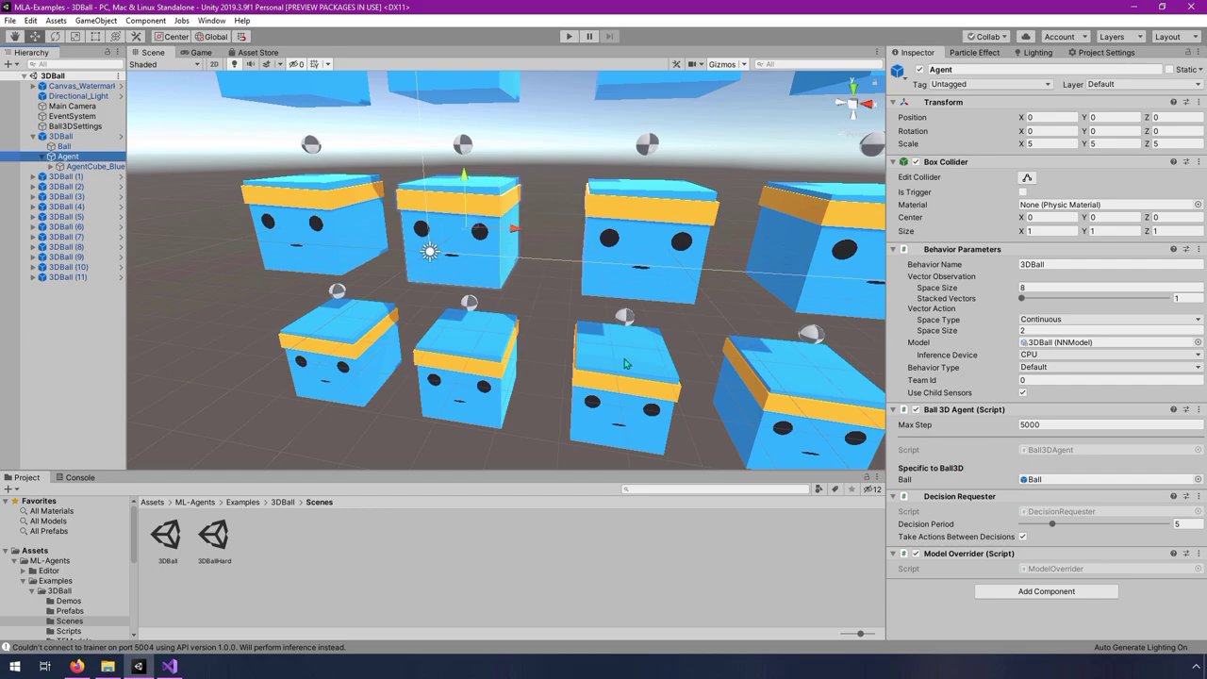
- Open the Agent's Ball3DAgent script in Visual Studio and highlight the Agent base class in its class declaration
{"action": "double_click", "coordinate": [1049, 453]}
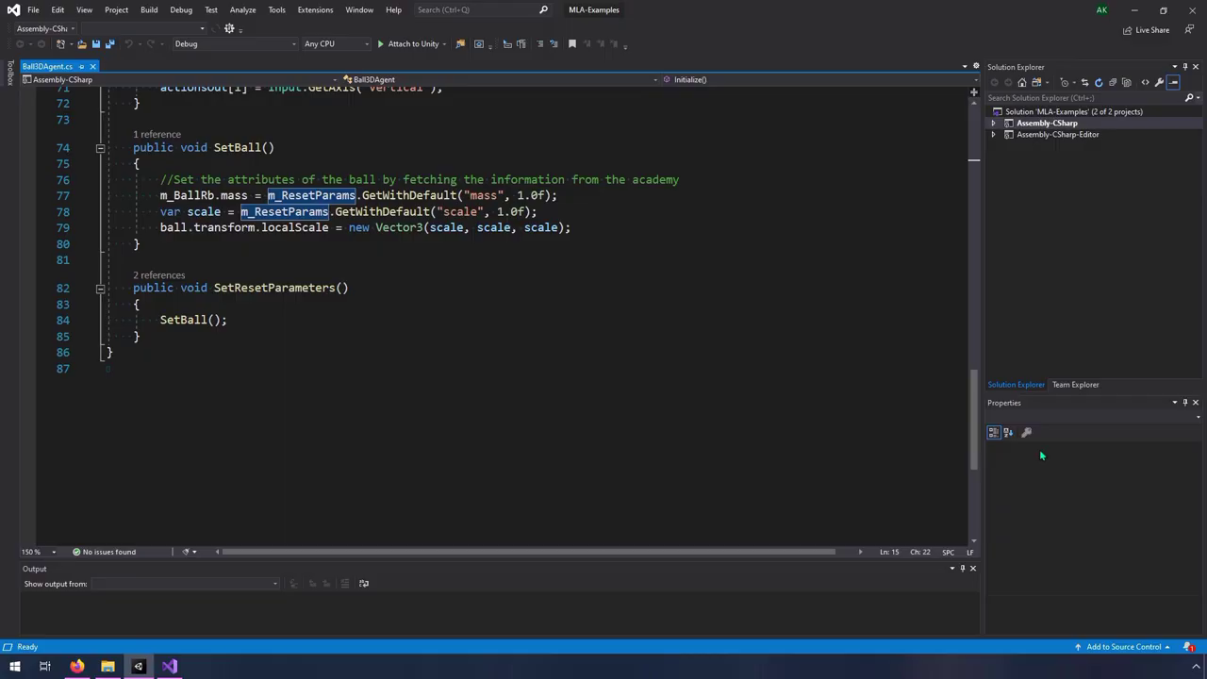
{"action": "scroll", "coordinate": [376, 286], "scroll_direction": "up", "scroll_amount": 20}
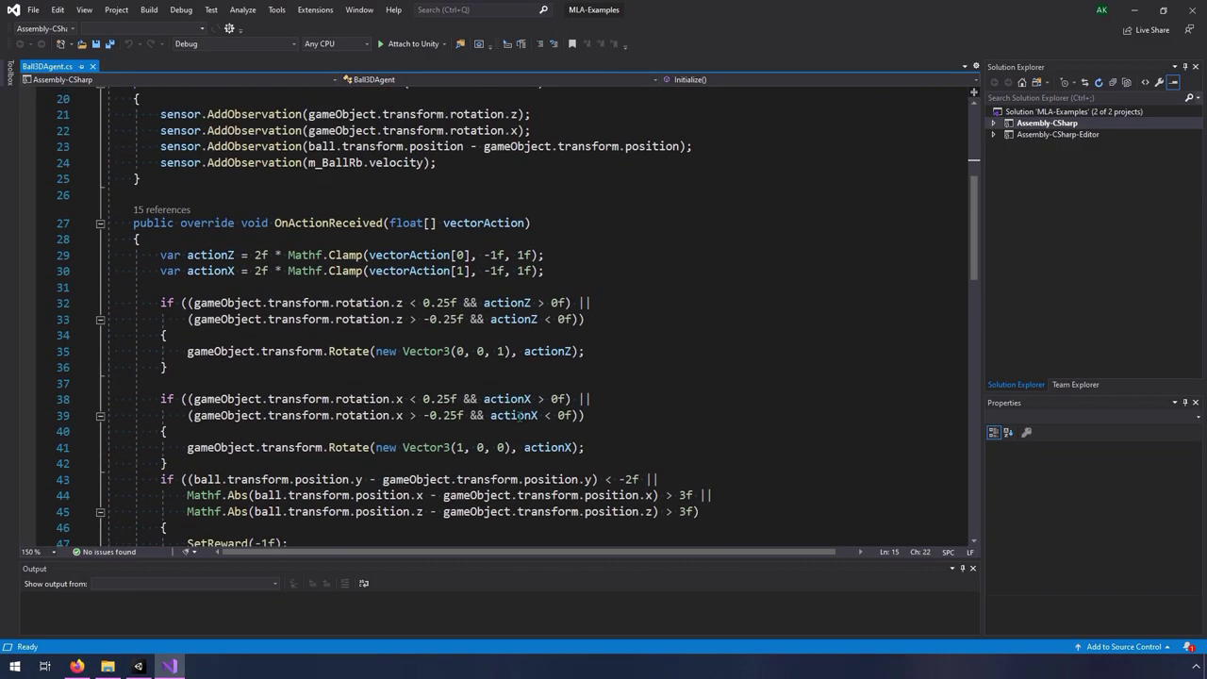
{"action": "left_click", "coordinate": [382, 205]}
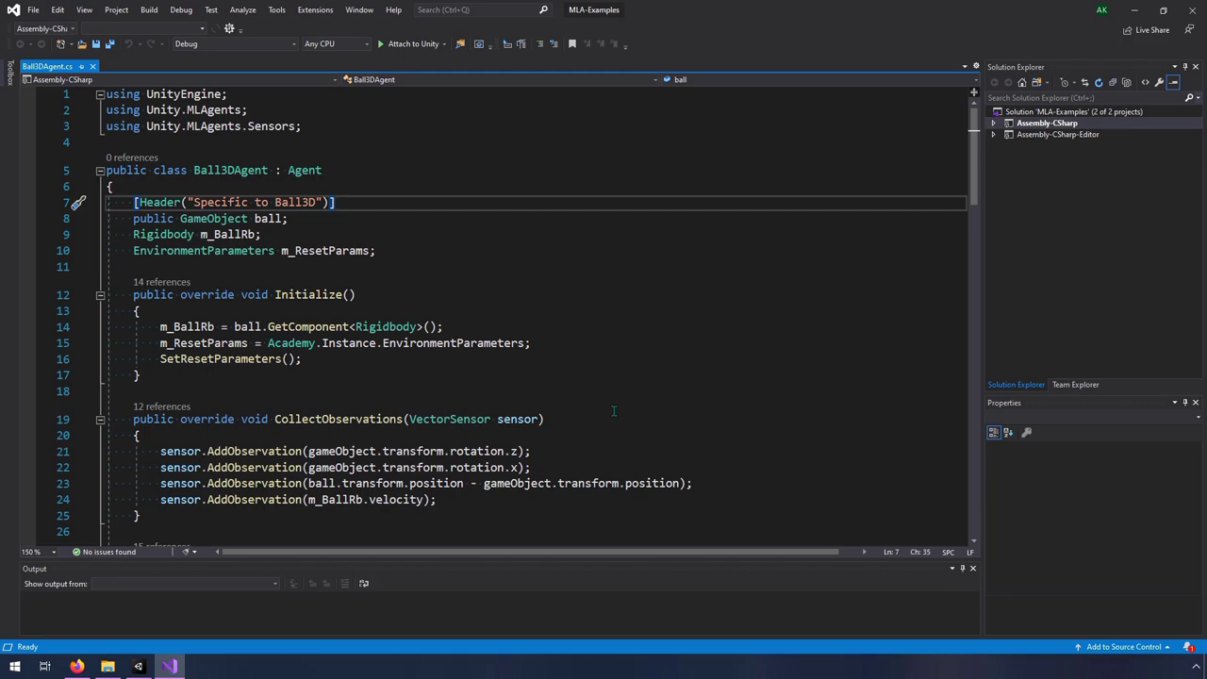
{"action": "left_click_drag", "start_coordinate": [290, 171], "coordinate": [325, 170]}
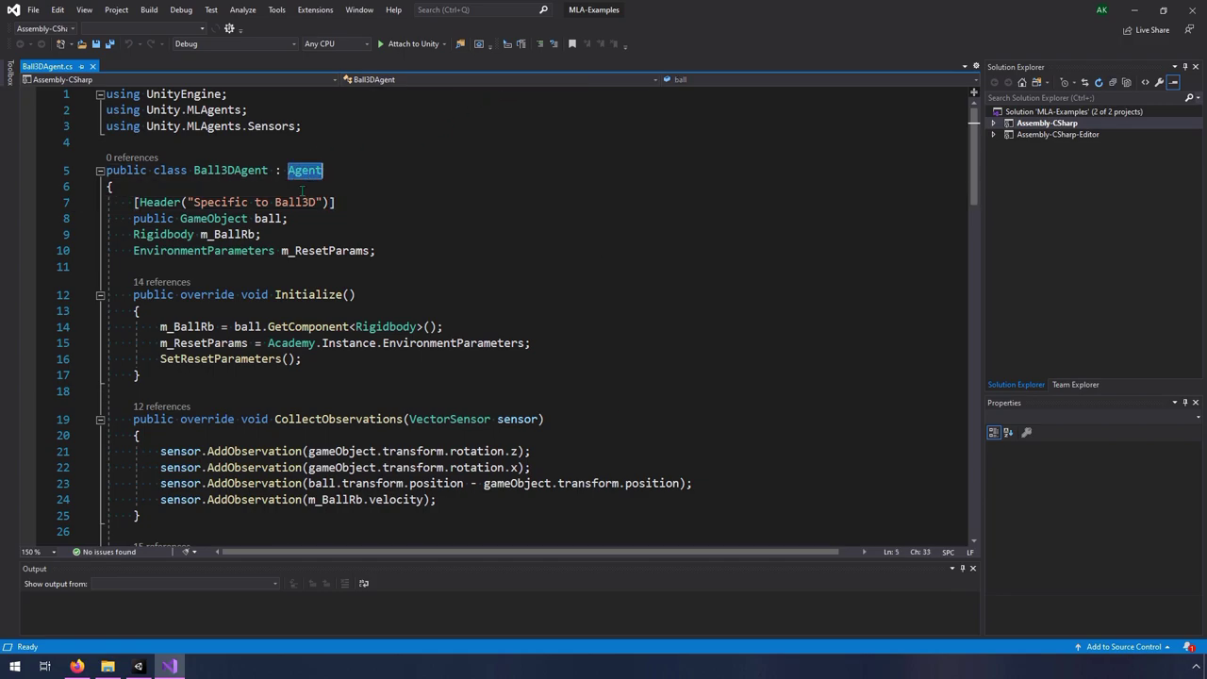
{"action": "left_click", "coordinate": [306, 201]}
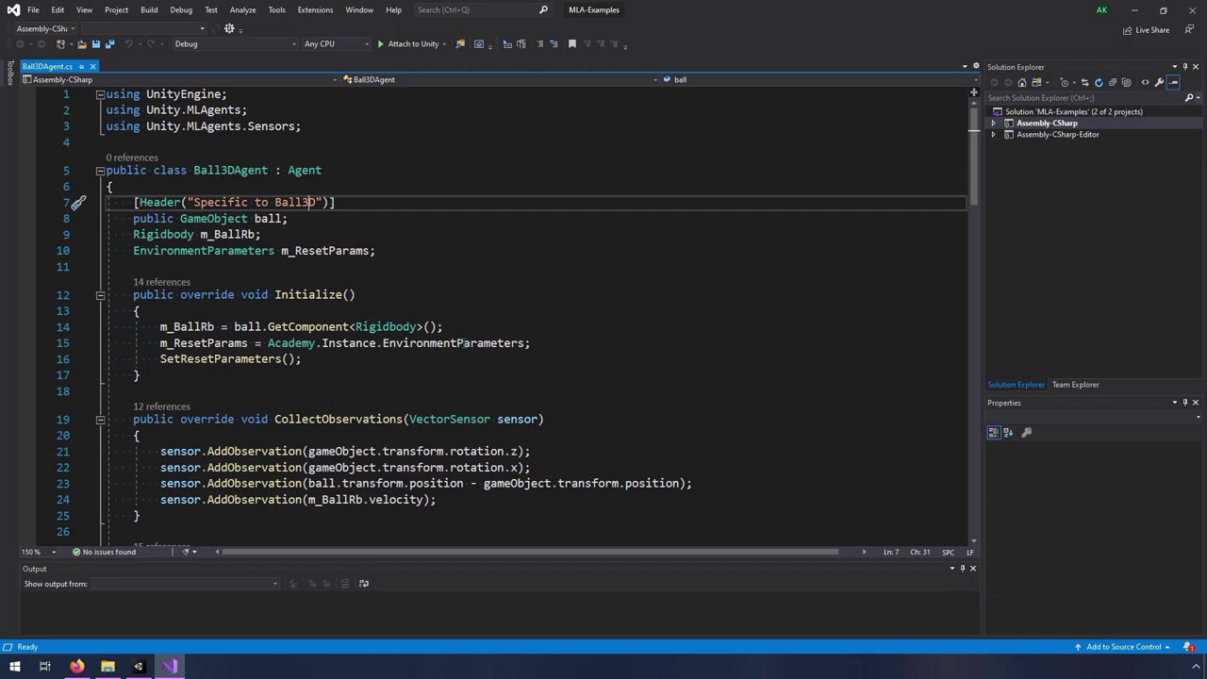
- Read through the CollectObservations, OnActionReceived, OnEpisodeBegin and Heuristic methods in Ball3DAgent.cs
{"action": "scroll", "coordinate": [585, 331], "scroll_direction": "down", "scroll_amount": 4}
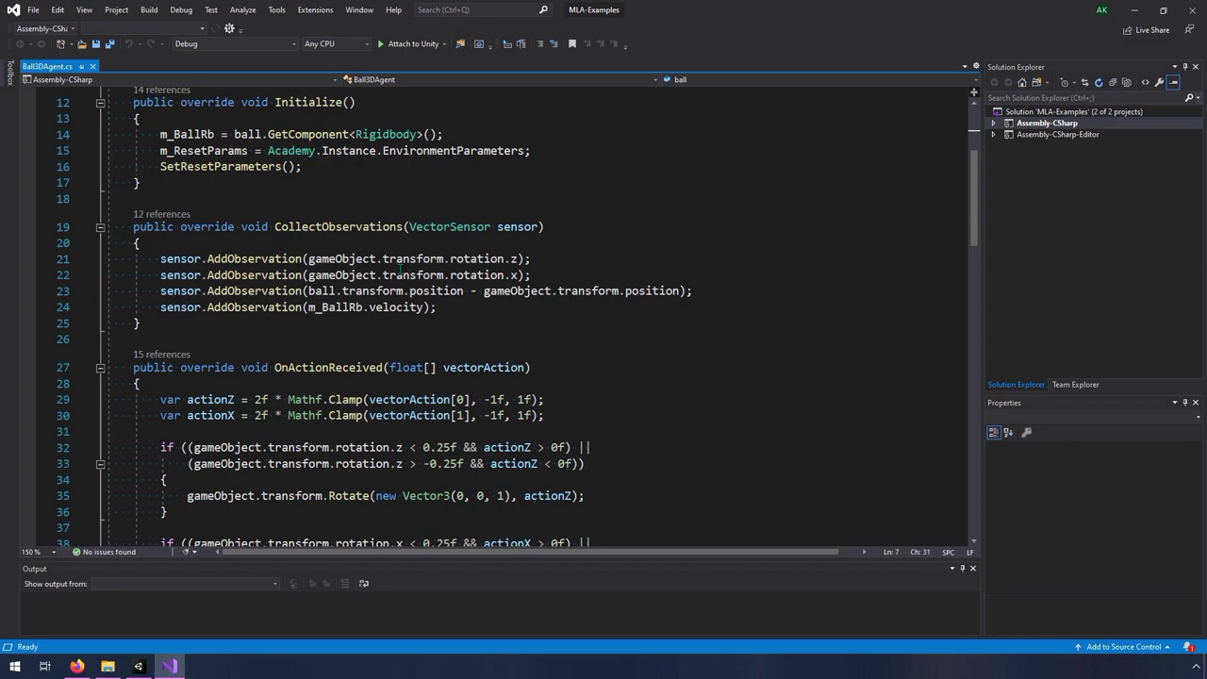
{"action": "mouse_move", "coordinate": [510, 264]}
{"action": "scroll", "coordinate": [598, 341], "scroll_direction": "down", "scroll_amount": 4}
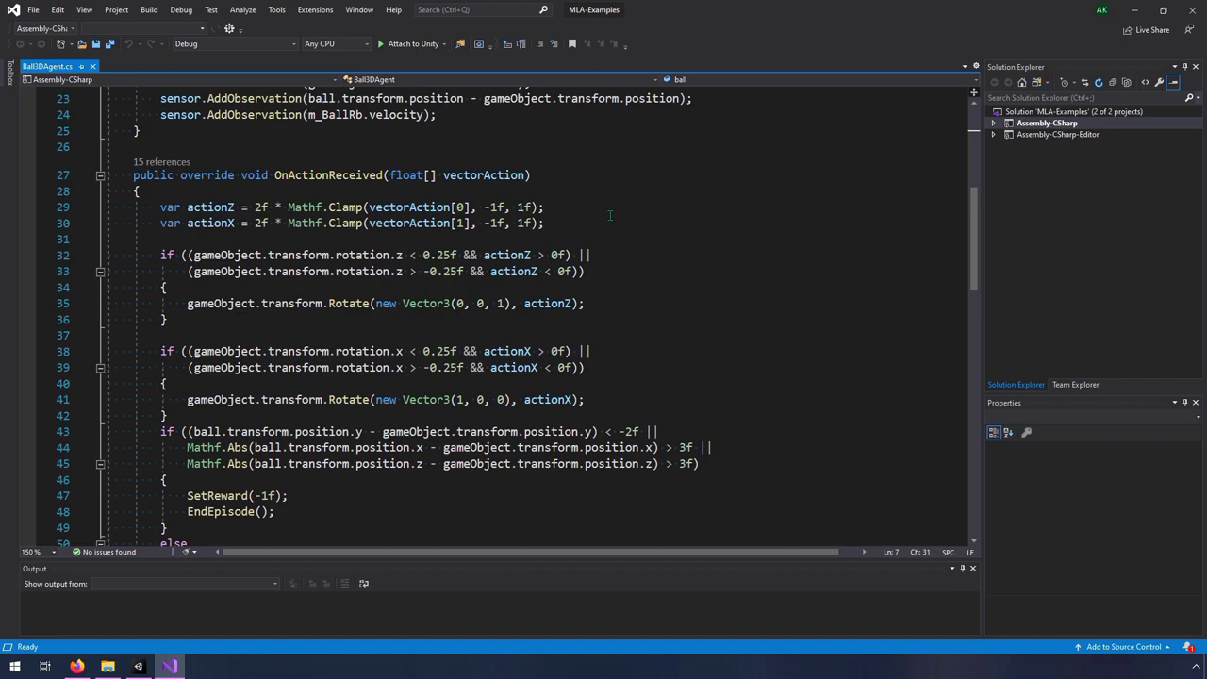
{"action": "scroll", "coordinate": [669, 284], "scroll_direction": "down", "scroll_amount": 1}
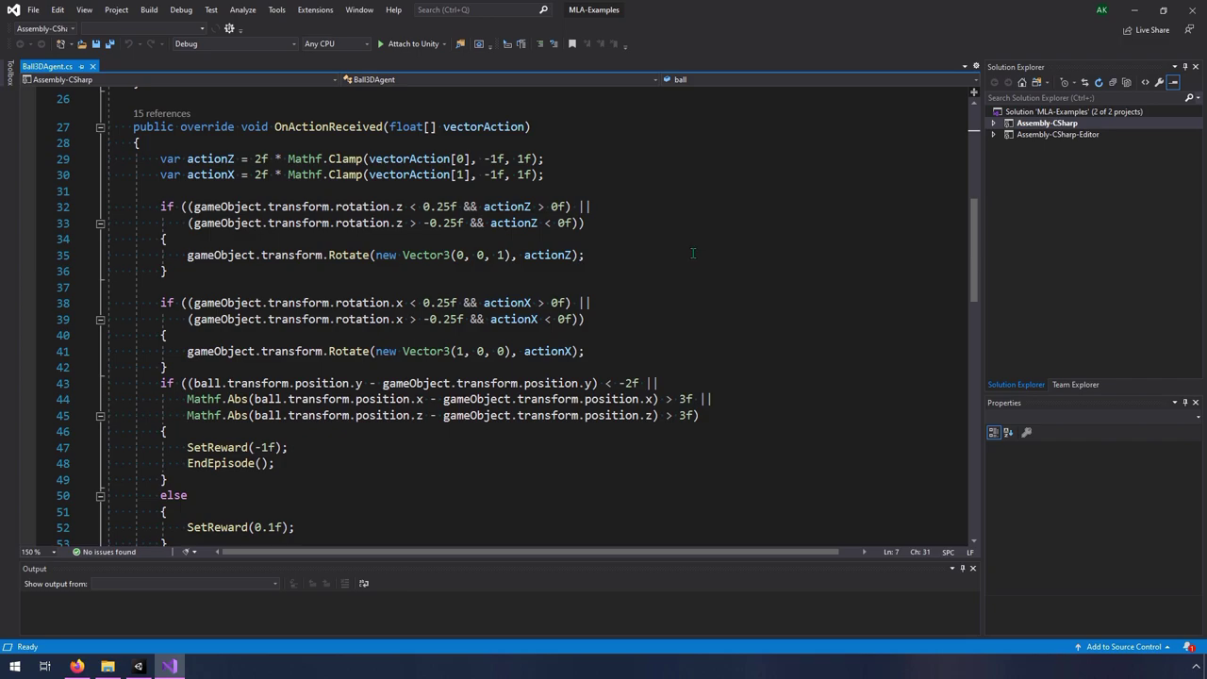
{"action": "scroll", "coordinate": [692, 253], "scroll_direction": "down", "scroll_amount": 2}
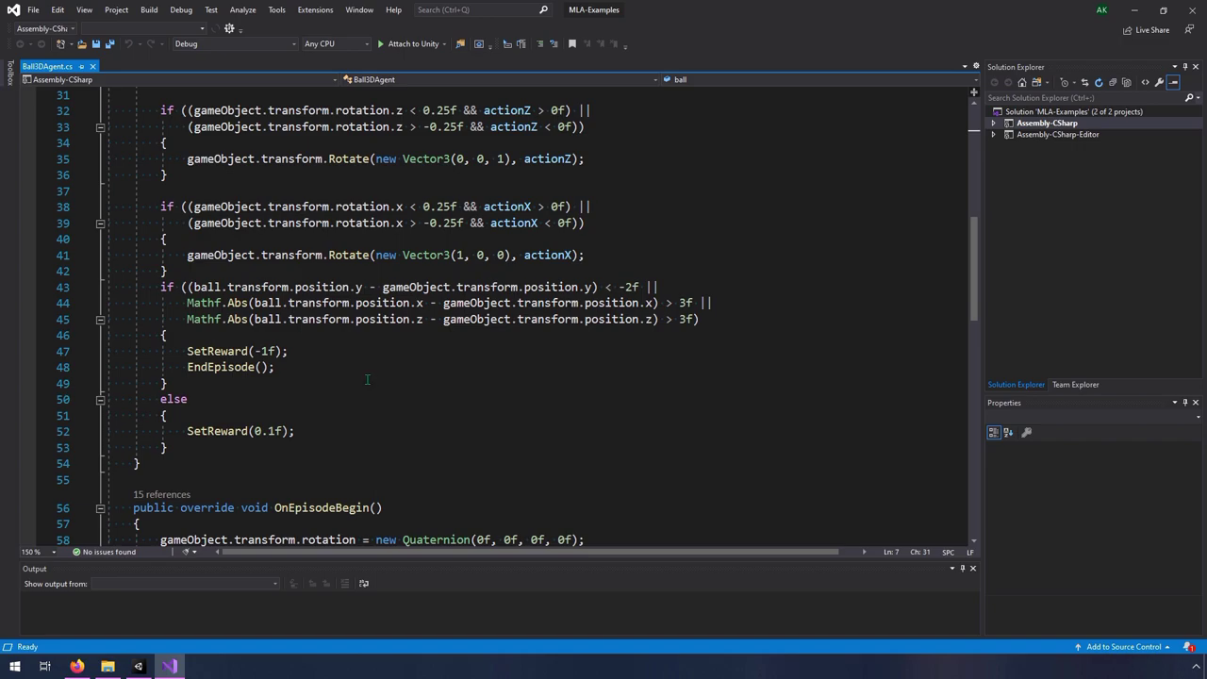
{"action": "scroll", "coordinate": [366, 379], "scroll_direction": "down", "scroll_amount": 7}
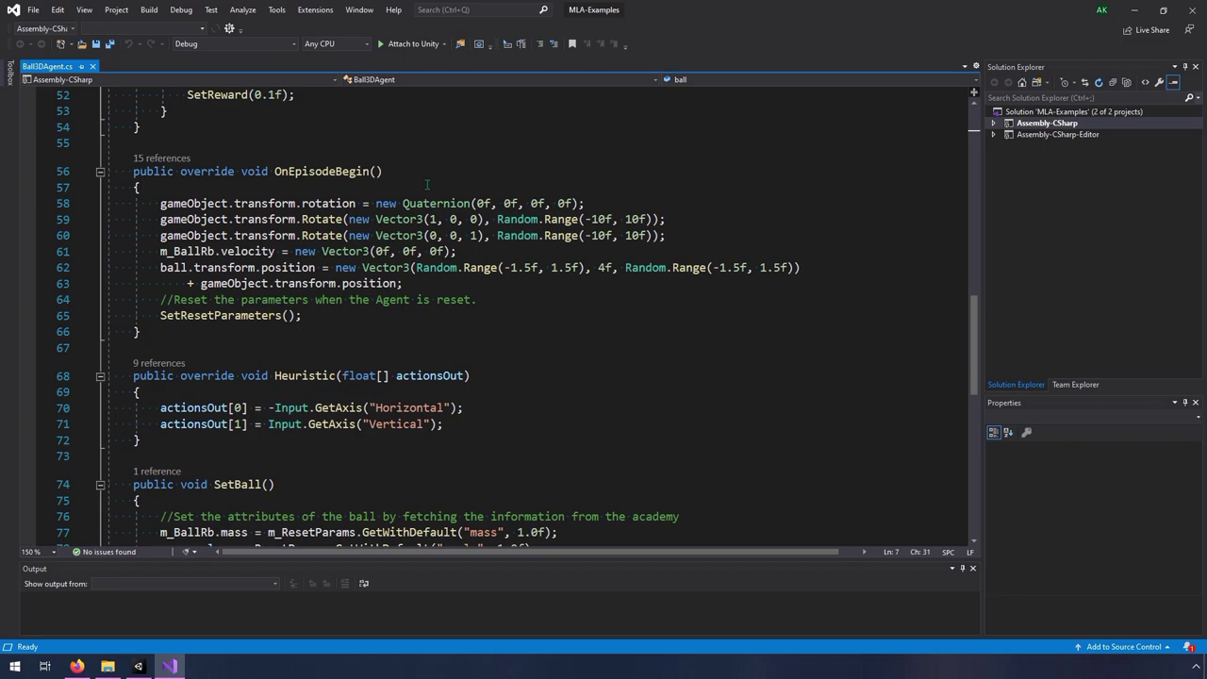
- Read through Heuristic, SetBall and SetResetParameters at the end of Ball3DAgent.cs, and return to Unity to check the Agent's Behavior Parameters
{"action": "scroll", "coordinate": [453, 219], "scroll_direction": "down", "scroll_amount": 2}
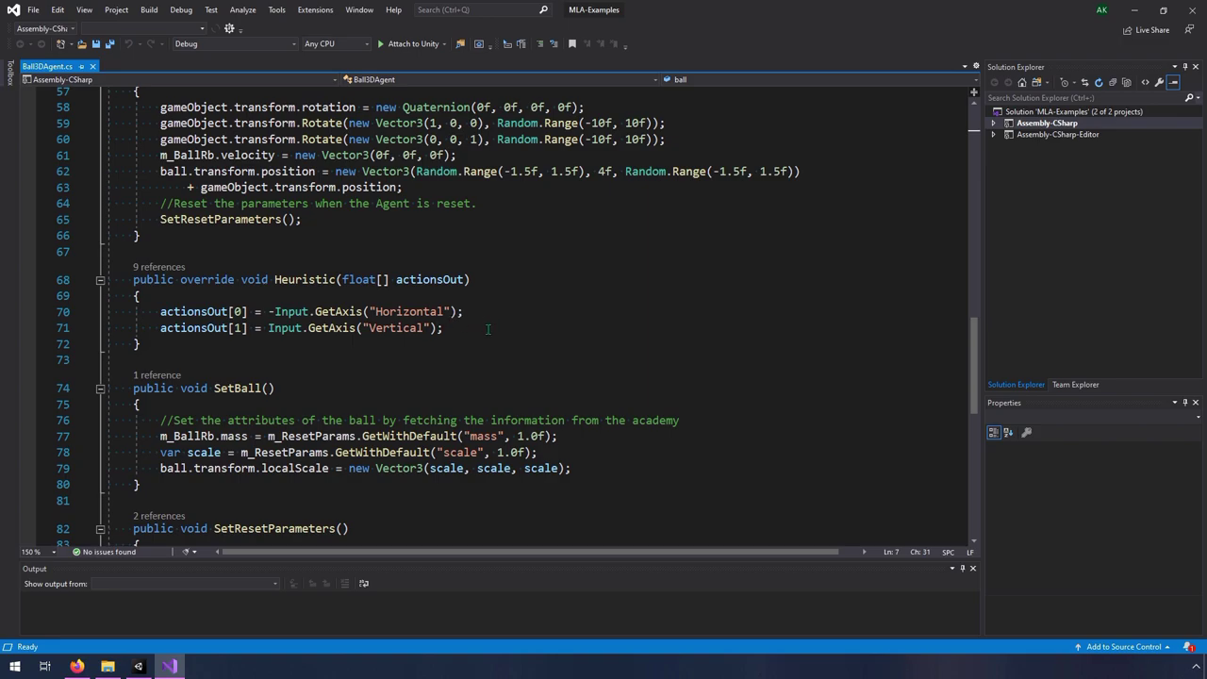
{"action": "scroll", "coordinate": [488, 329], "scroll_direction": "down", "scroll_amount": 4}
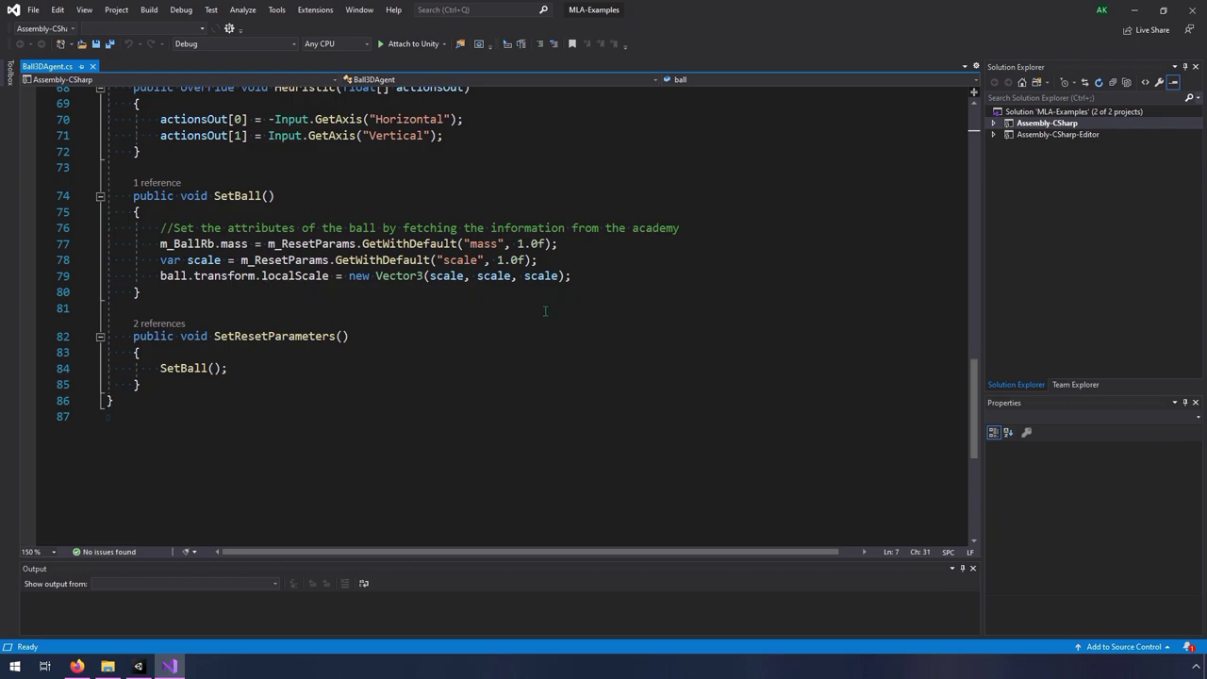
{"action": "left_click", "coordinate": [1134, 10]}
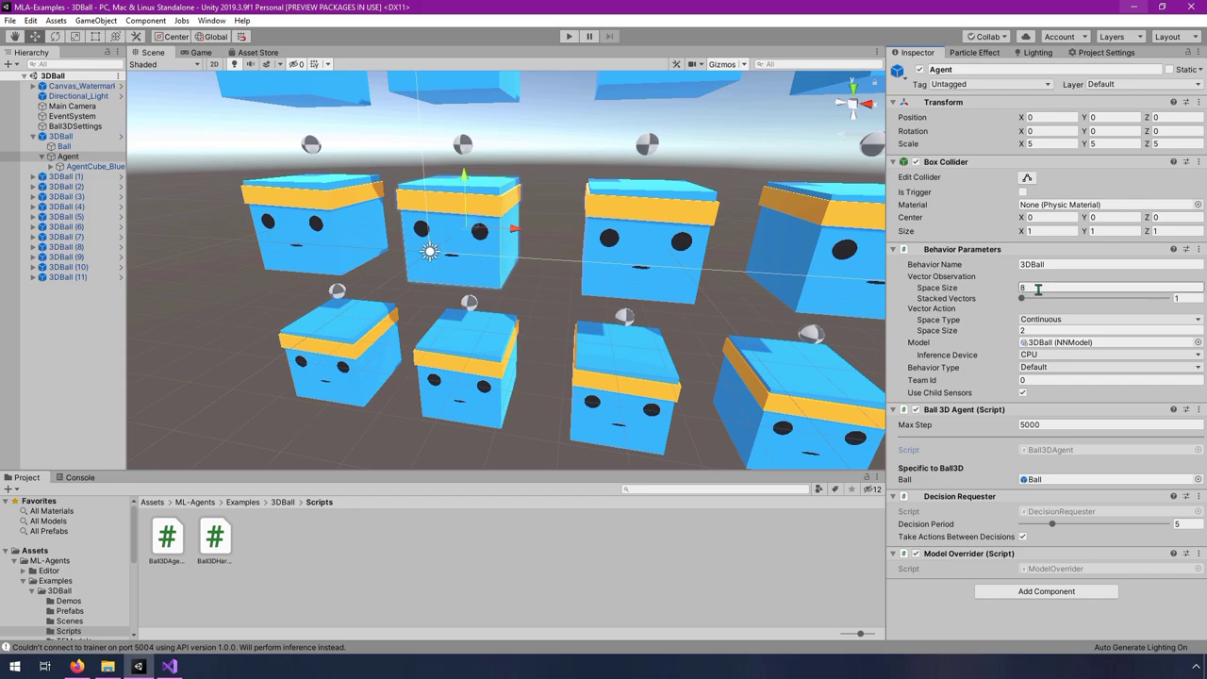
- Switch to Visual Studio to review the observations added in CollectObservations, including the ball's velocity, and return to Unity
{"action": "left_click", "coordinate": [170, 666]}
{"action": "scroll", "coordinate": [356, 279], "scroll_direction": "up", "scroll_amount": 14}
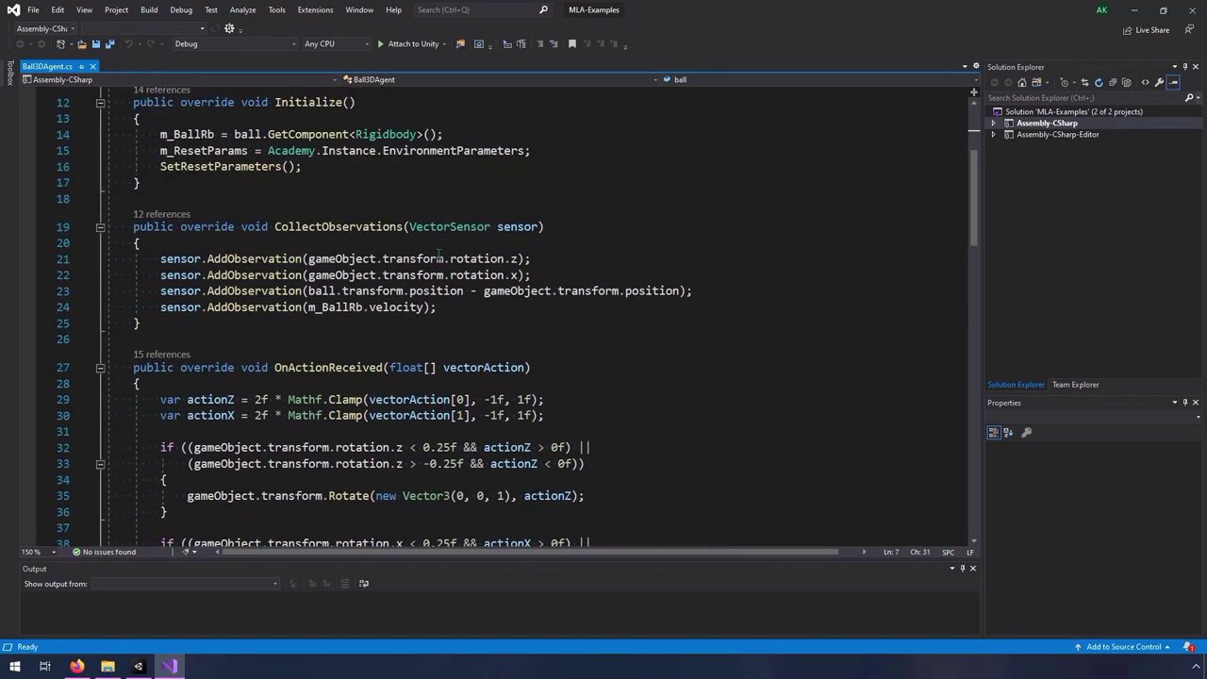
{"action": "mouse_move", "coordinate": [412, 307]}
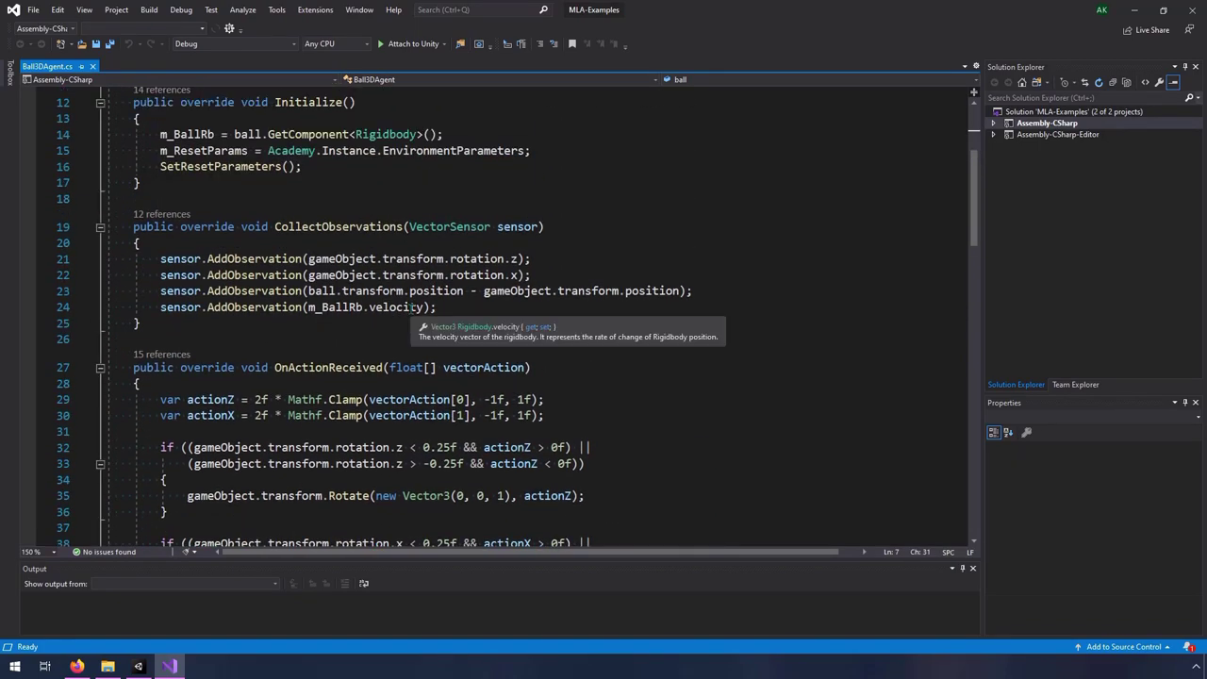
{"action": "left_click", "coordinate": [1134, 9]}
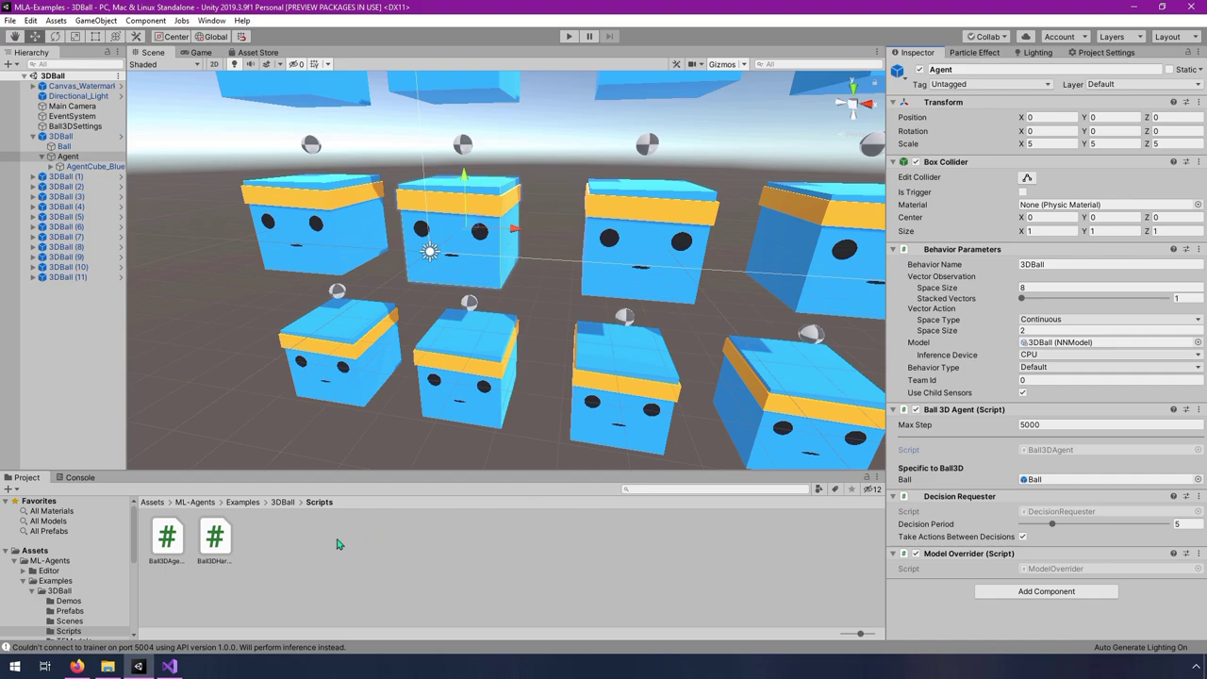
- Open the TFModels folder of the 3DBall example and inspect the import settings of its 3DBall model
{"action": "left_click", "coordinate": [285, 502]}
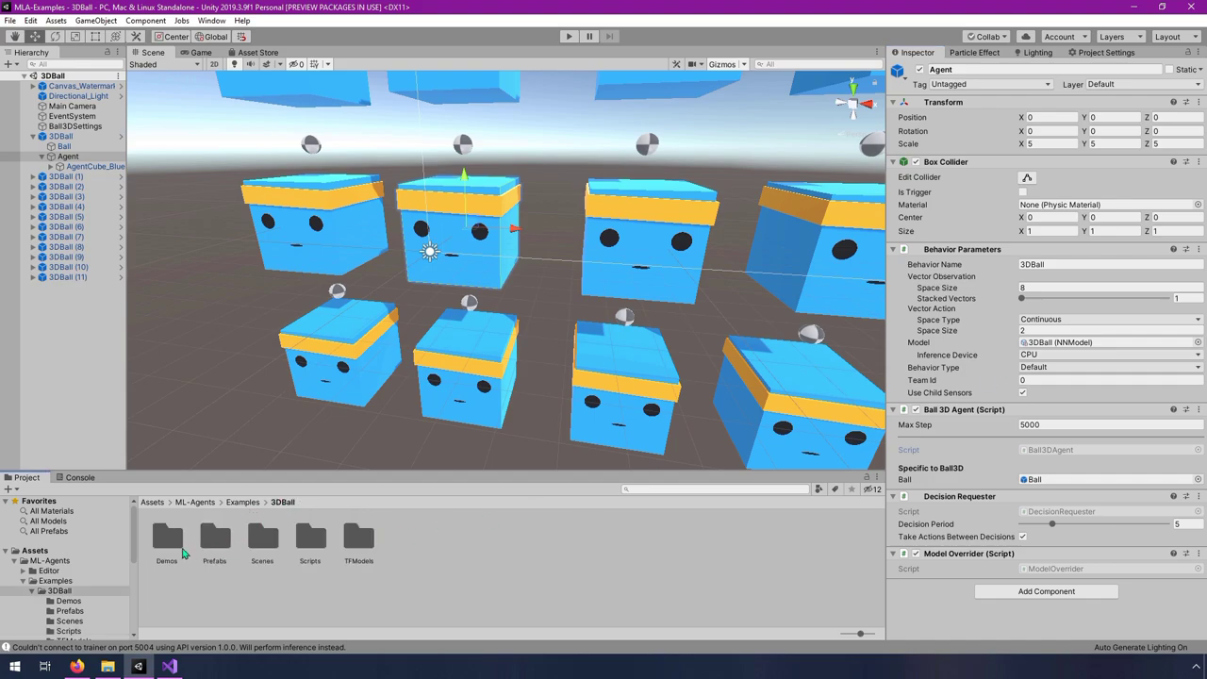
{"action": "left_click", "coordinate": [353, 543]}
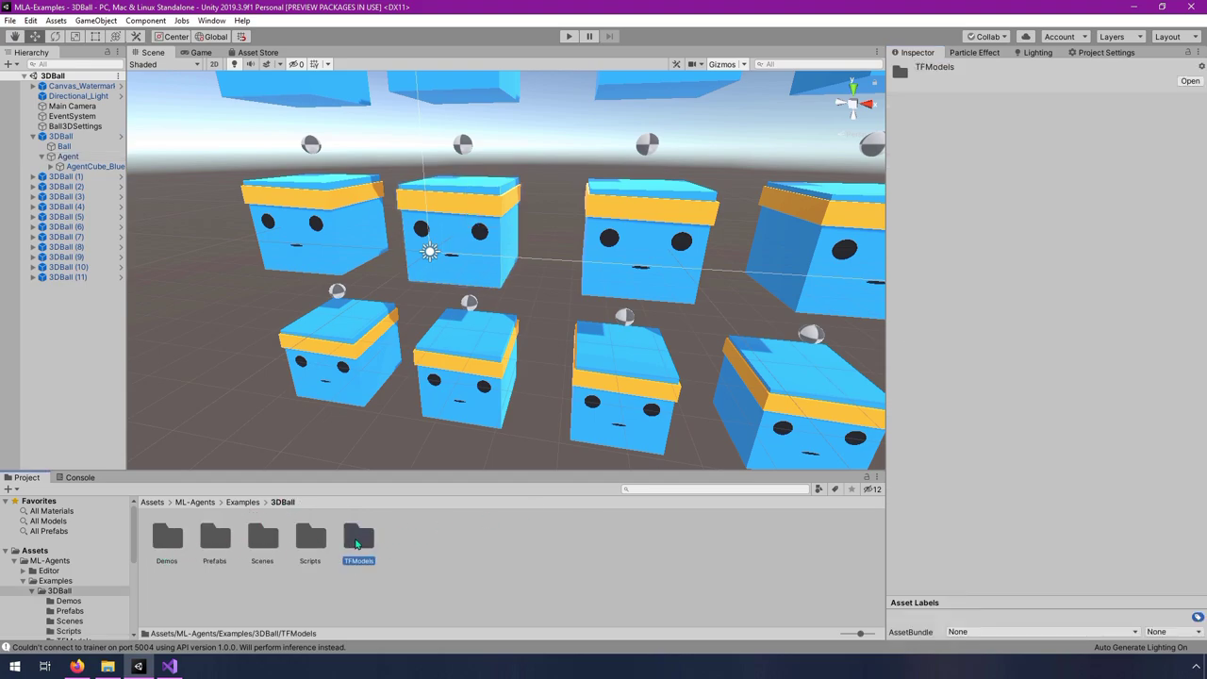
{"action": "double_click", "coordinate": [366, 543]}
{"action": "left_click", "coordinate": [166, 536]}
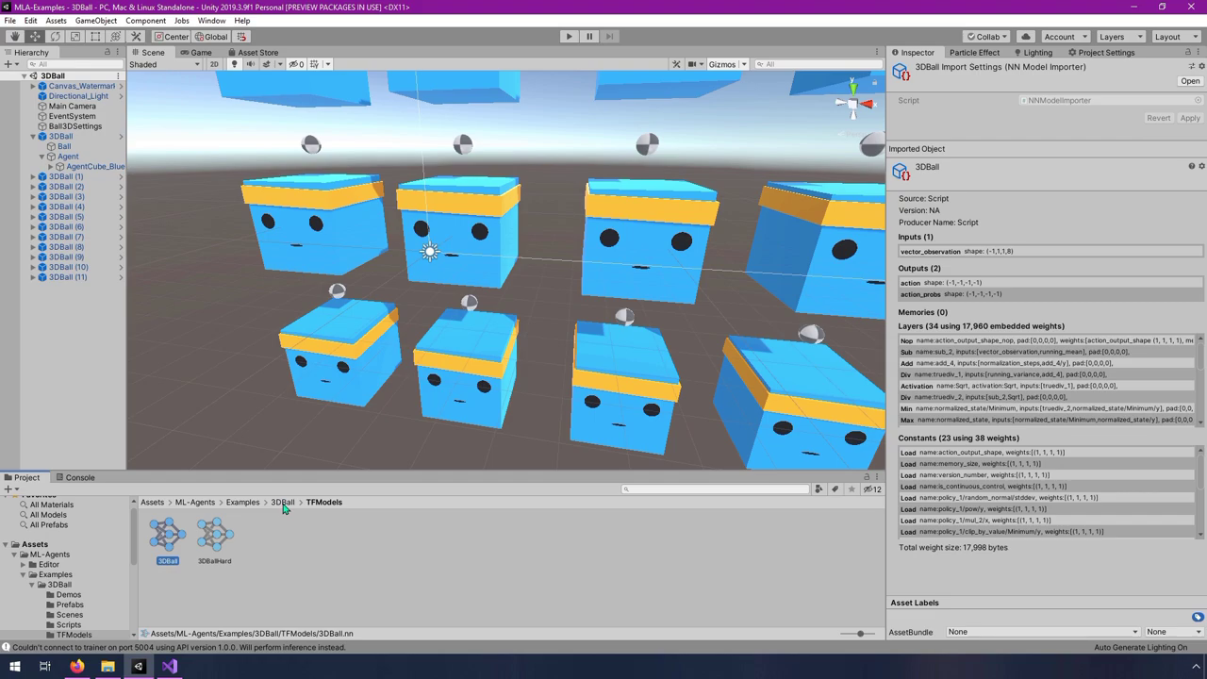
- Reselect the Agent to review its settings in the scene, and look over its observation and action code in Ball3DAgent.cs
{"action": "left_click", "coordinate": [68, 156]}
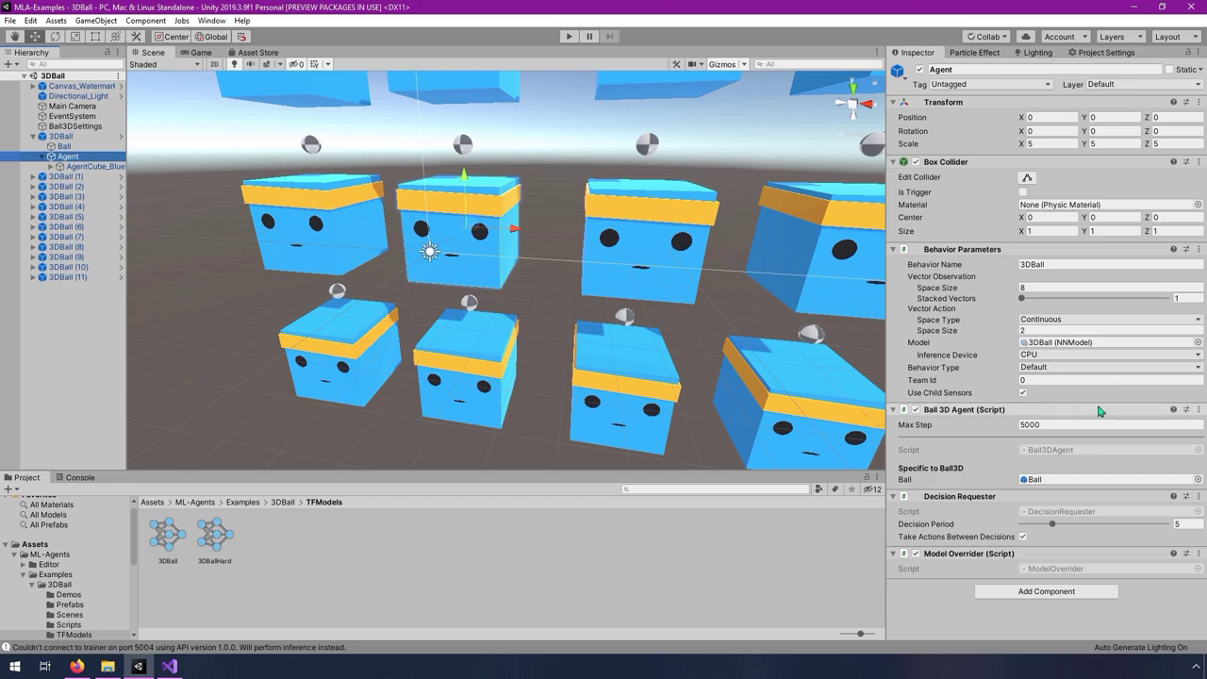
{"action": "scroll", "coordinate": [553, 223], "scroll_direction": "down", "scroll_amount": 3}
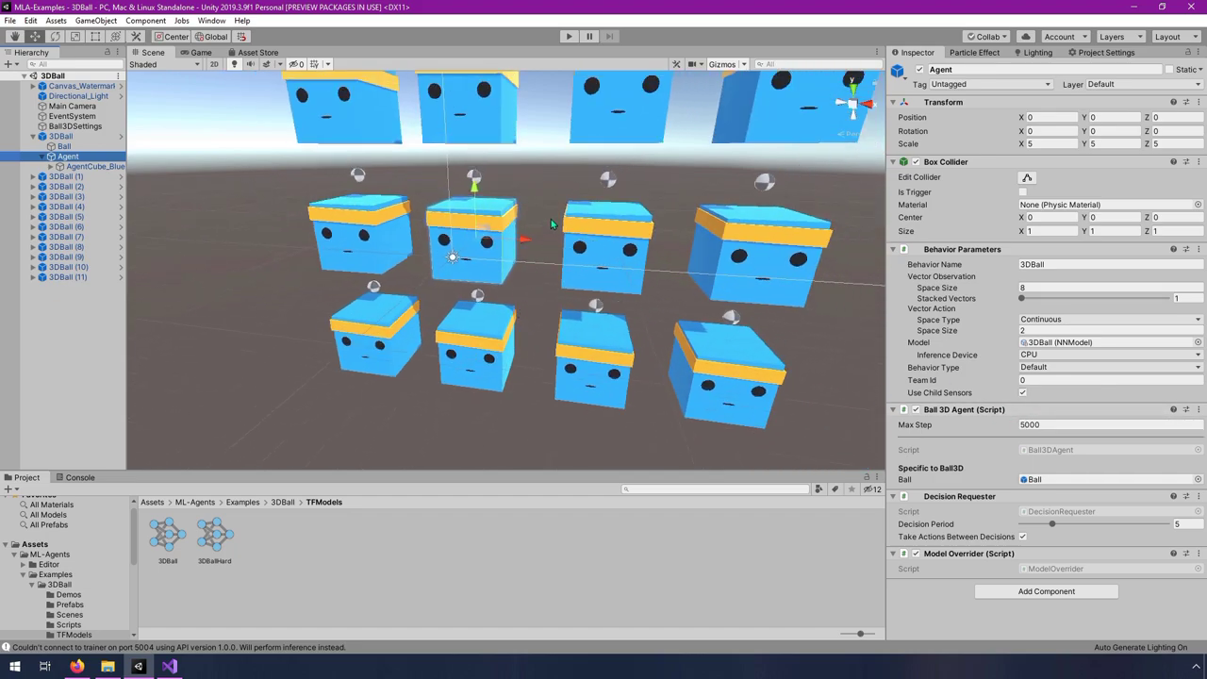
{"action": "left_click_drag", "start_coordinate": [552, 224], "coordinate": [489, 300], "text": "alt"}
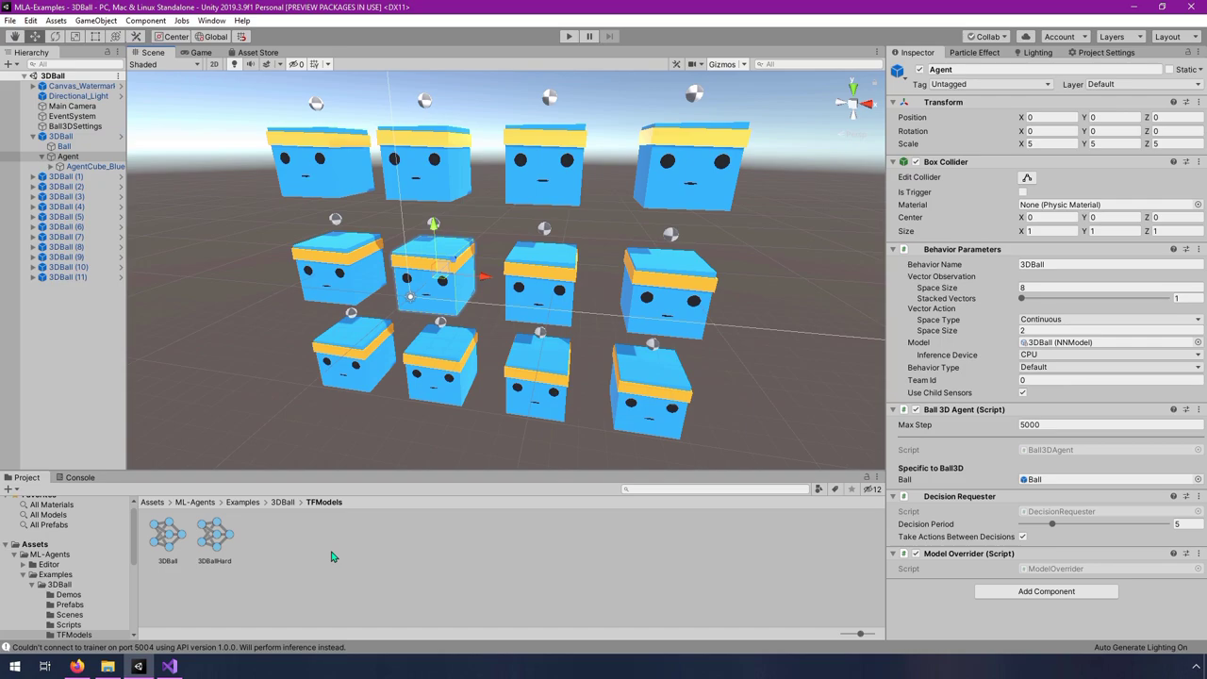
{"action": "left_click", "coordinate": [170, 667]}
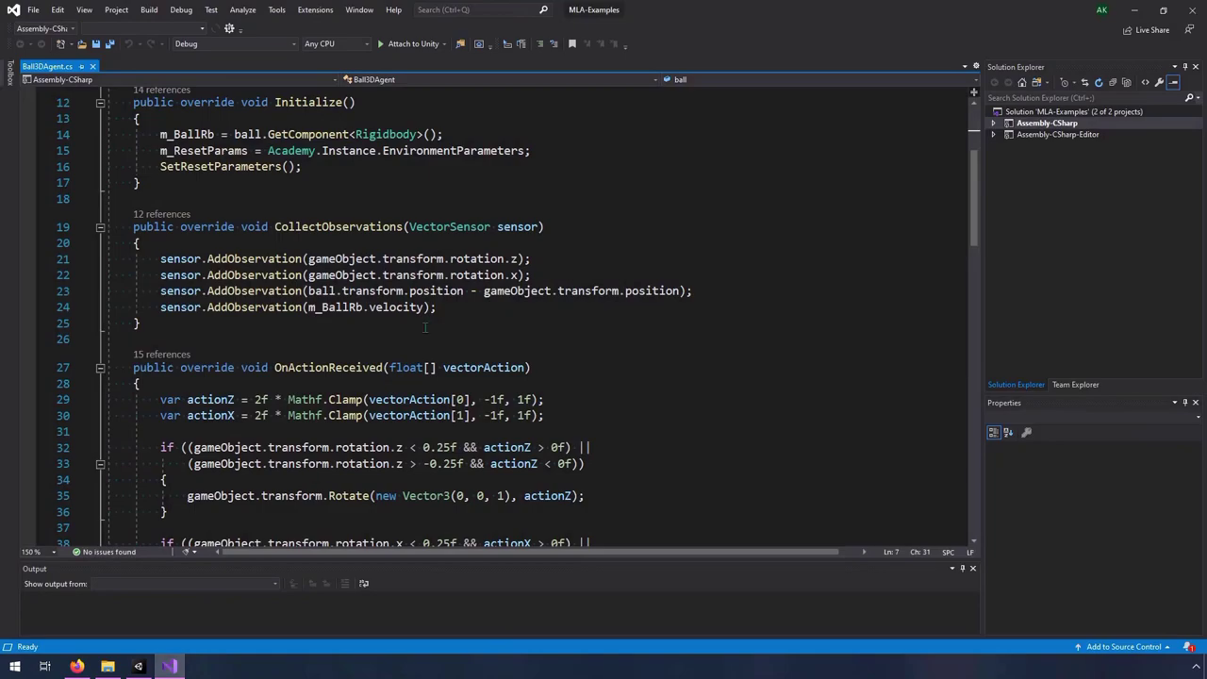
{"action": "left_click", "coordinate": [1133, 9]}
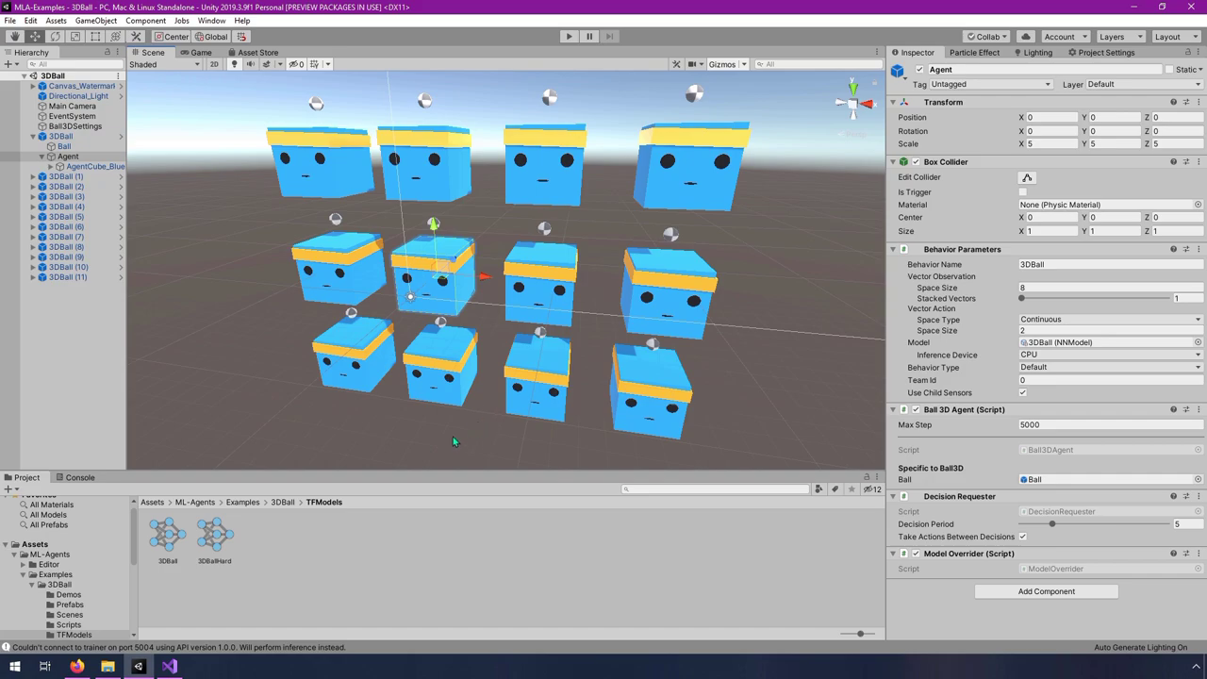
- Open an Anaconda Prompt and place its window over the lower part of the Unity scene
{"action": "left_click", "coordinate": [14, 667]}
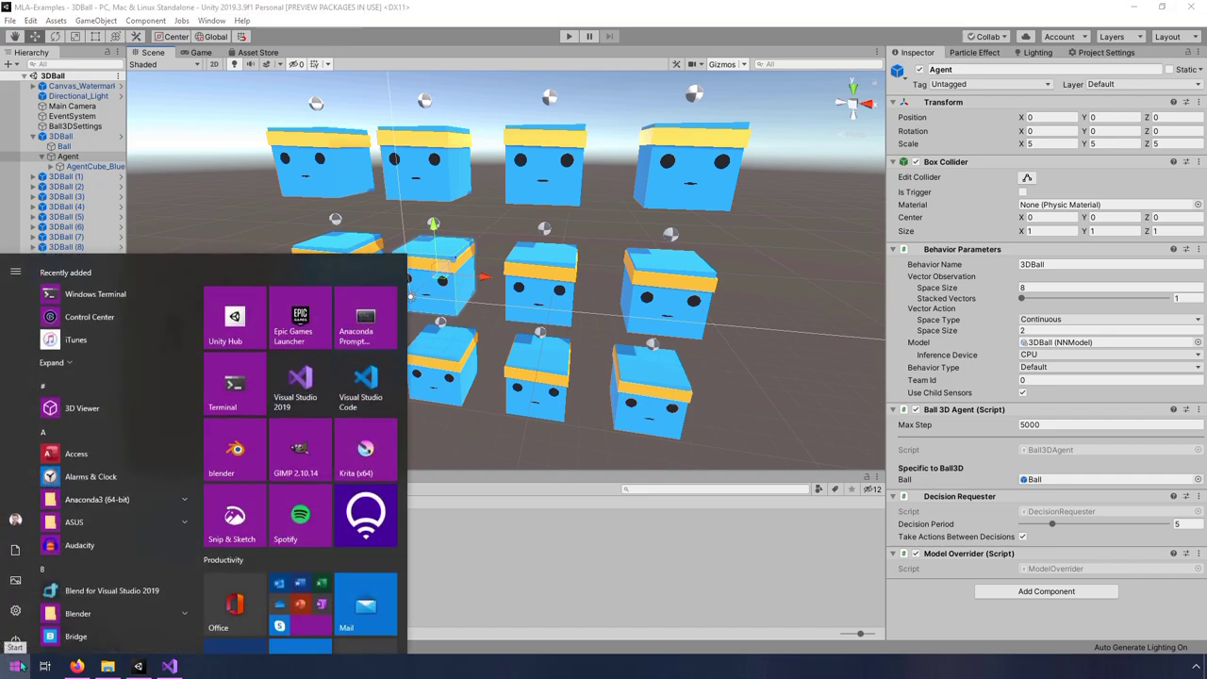
{"action": "left_click", "coordinate": [377, 318]}
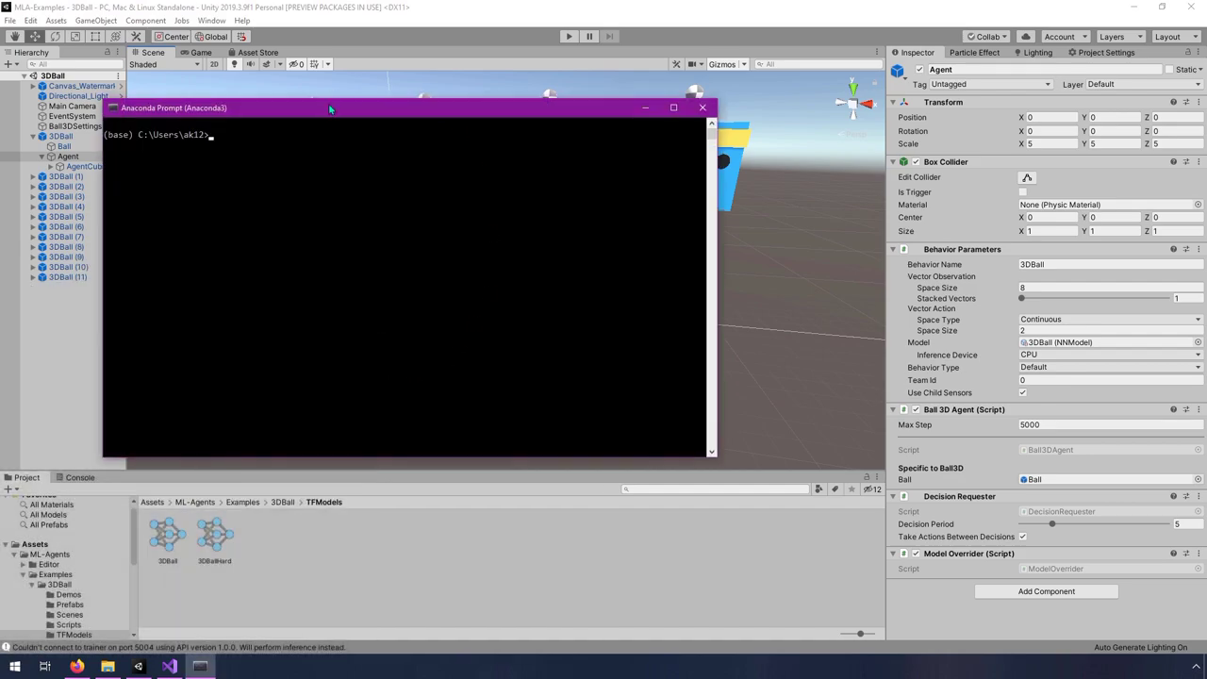
{"action": "left_click_drag", "start_coordinate": [330, 109], "coordinate": [438, 245]}
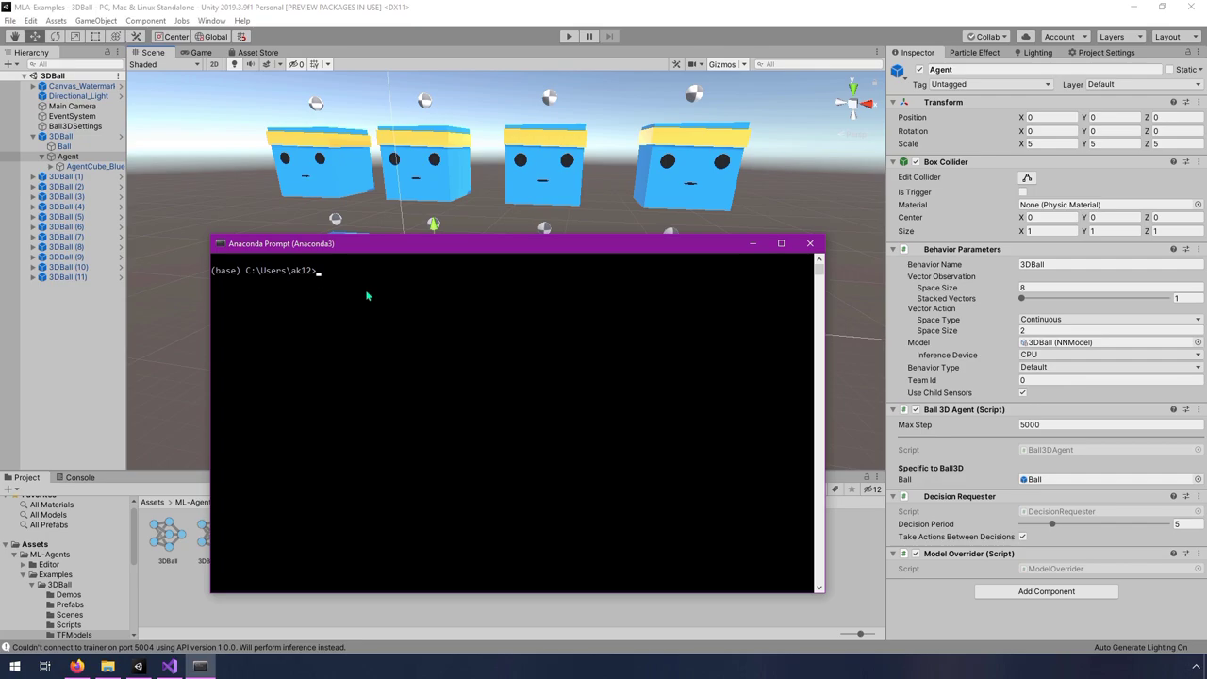
- Create a conda environment named ml-agents-1.0.2 with python=3.7 and accept the package installation
{"action": "type", "text": "conda create -n"}
{"action": "type", "text": "mlagents-1.0.1"}
{"action": "key", "text": "BackSpace"}
{"action": "type", "text": "2"}
{"action": "key", "text": "Left"}
{"action": "key", "text": "Left"}
{"action": "type", "text": "-"}
{"action": "key", "text": "End"}
{"action": "type", "text": "python=3.7"}
{"action": "key", "text": "Return"}
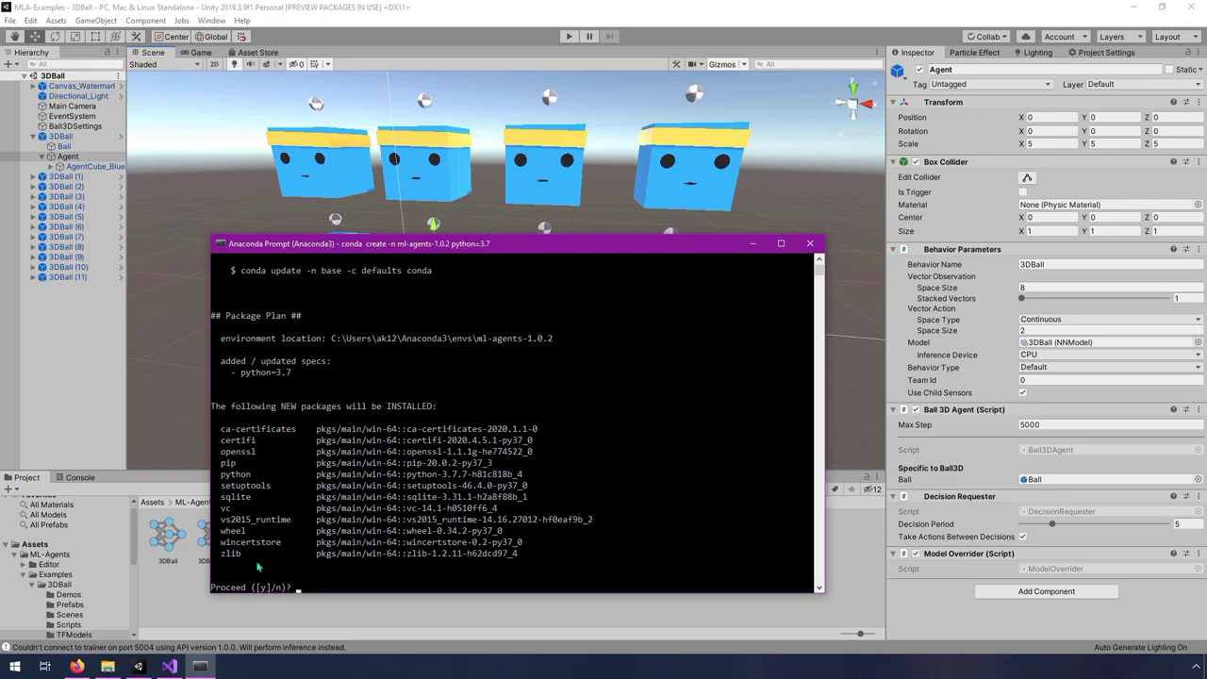
{"action": "type", "text": "y"}
{"action": "key", "text": "Return"}
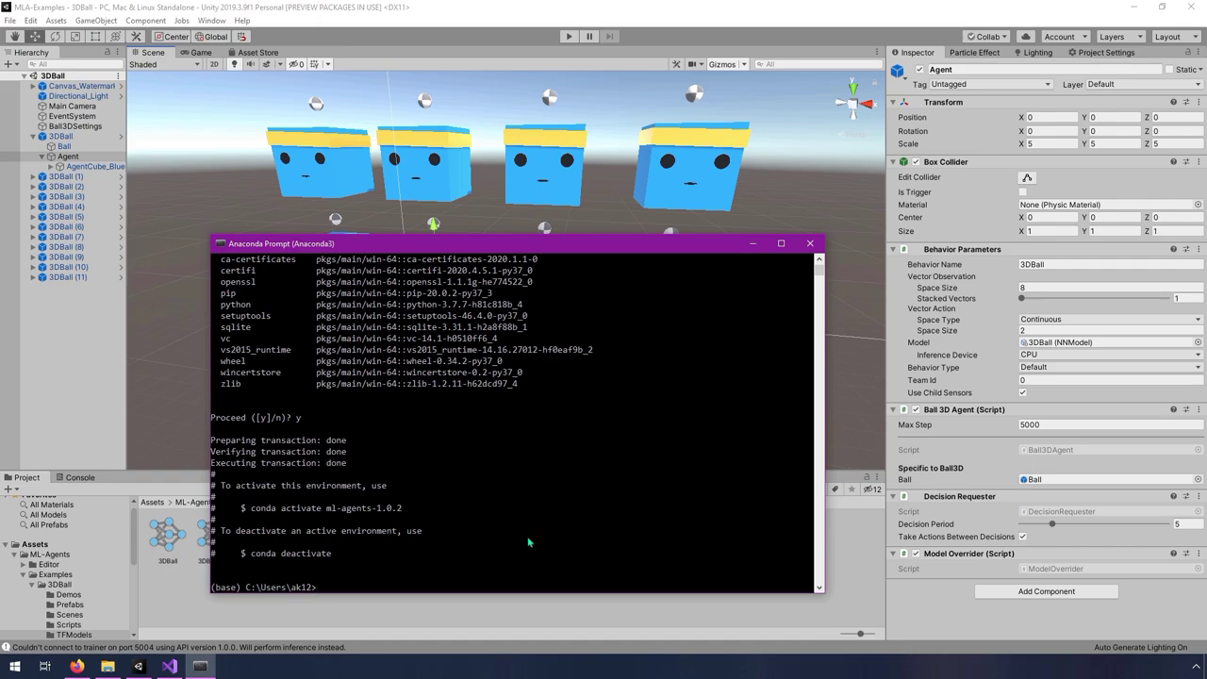
- Activate the ml-agents-1.0.2 environment and list all conda environments
{"action": "type", "text": "conda activate ml-agents-1.0.2"}
{"action": "key", "text": "Return"}
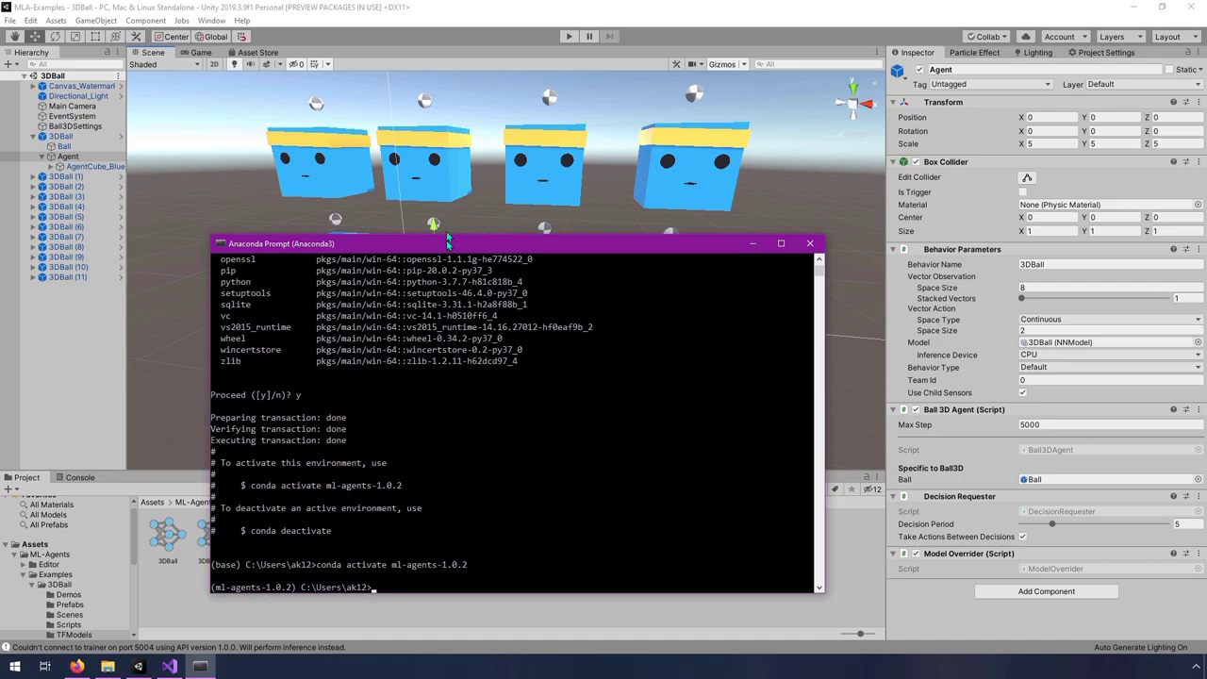
{"action": "left_click_drag", "start_coordinate": [448, 243], "coordinate": [452, 136]}
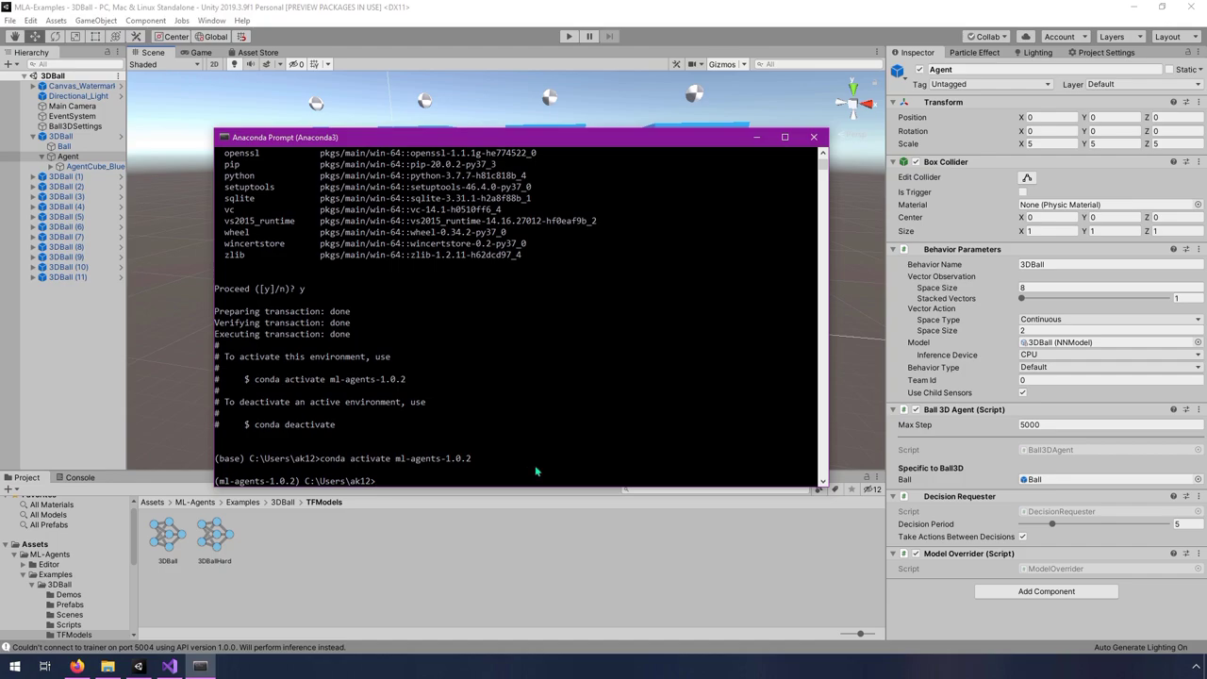
{"action": "type", "text": "conda env list"}
{"action": "key", "text": "Return"}
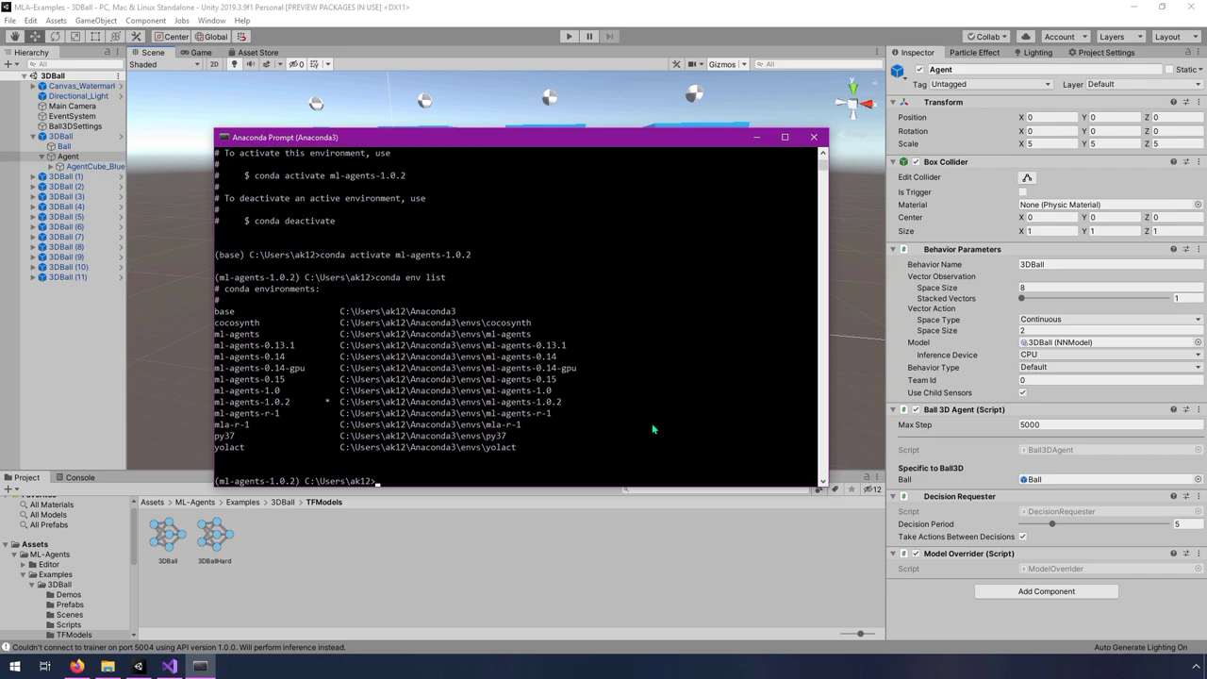
- Install mlagents==0.16.0 with pip in the active environment, glance at the Unity scene and return to the Anaconda Prompt
{"action": "type", "text": "pip install mlagents==0.16.0"}
{"action": "key", "text": "Return"}
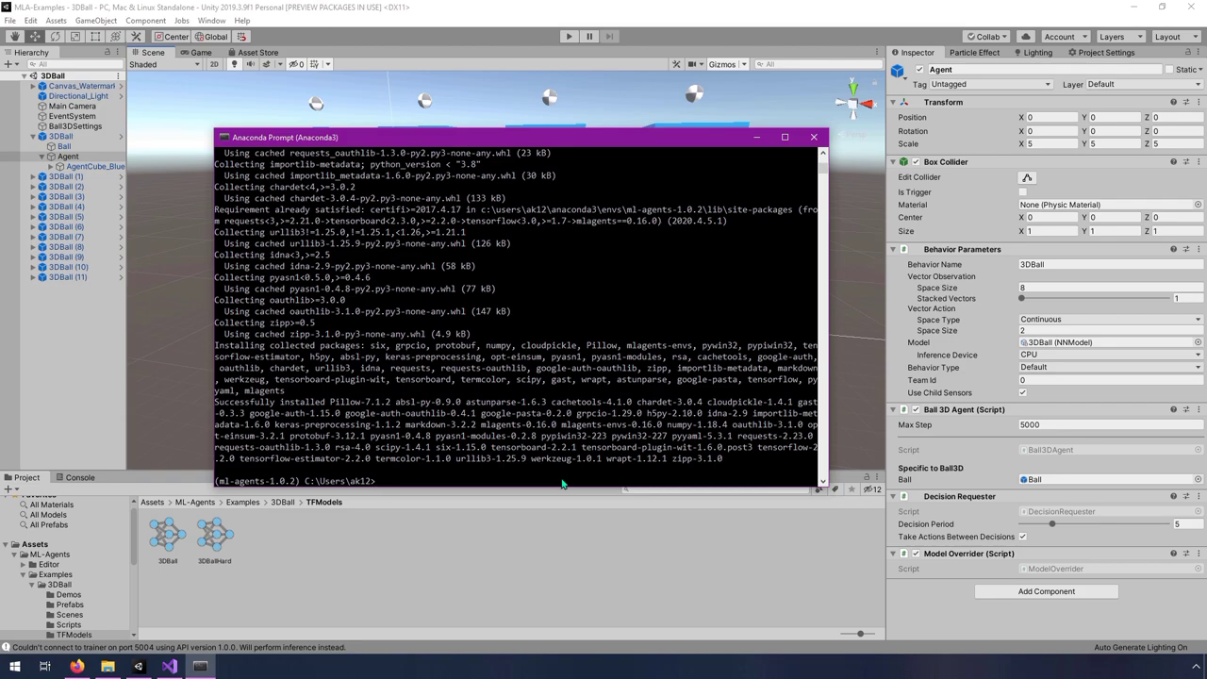
{"action": "left_click", "coordinate": [432, 20]}
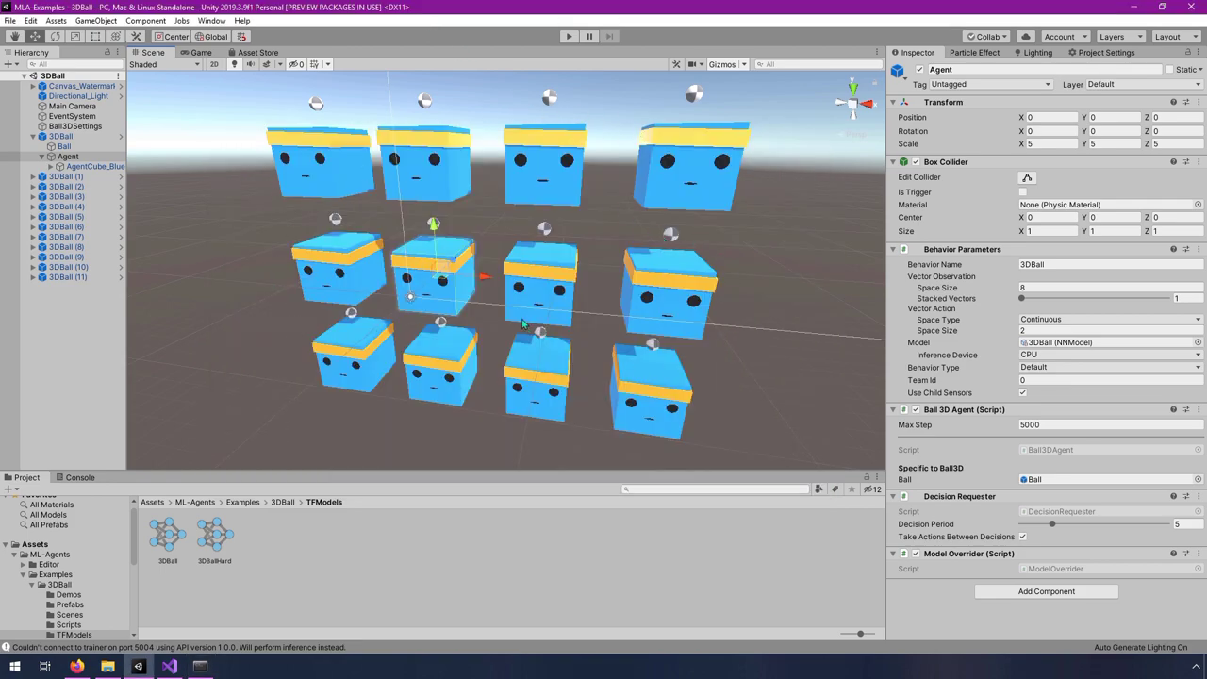
{"action": "left_click", "coordinate": [200, 666]}
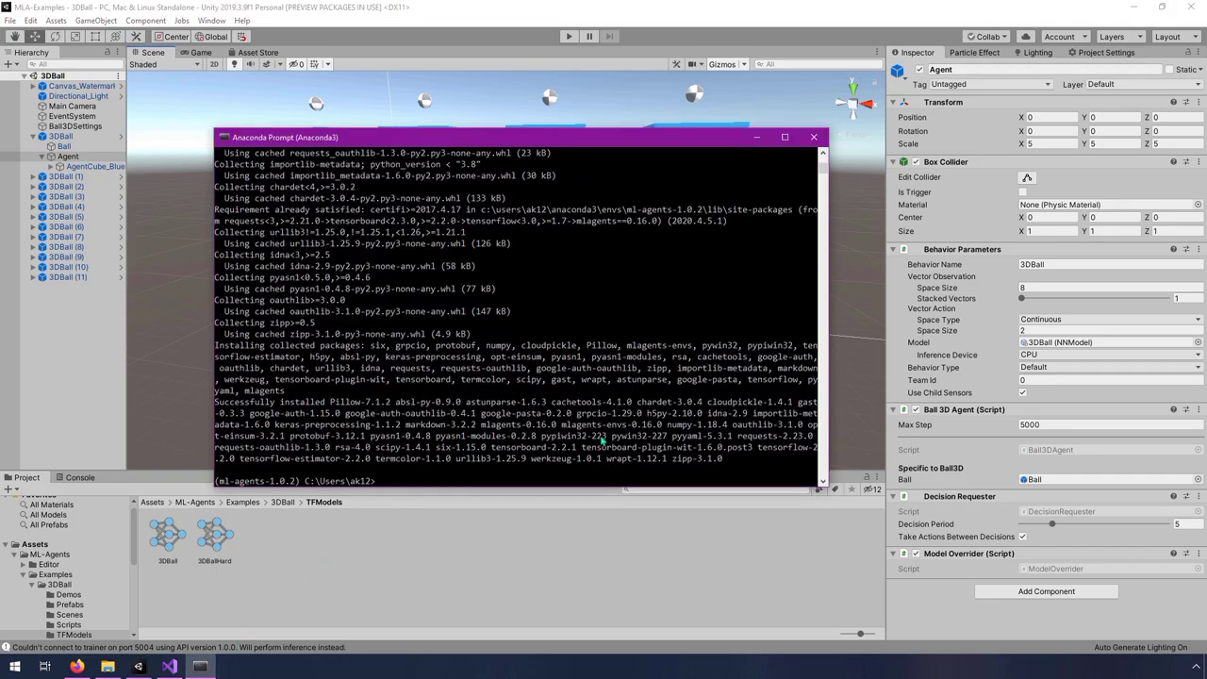
- Begin an mlagents-learn command and copy the path of trainer_config.yaml from the config folder of ml-agents-release_2
{"action": "type", "text": "mlagents-learn"}
{"action": "left_click", "coordinate": [109, 666]}
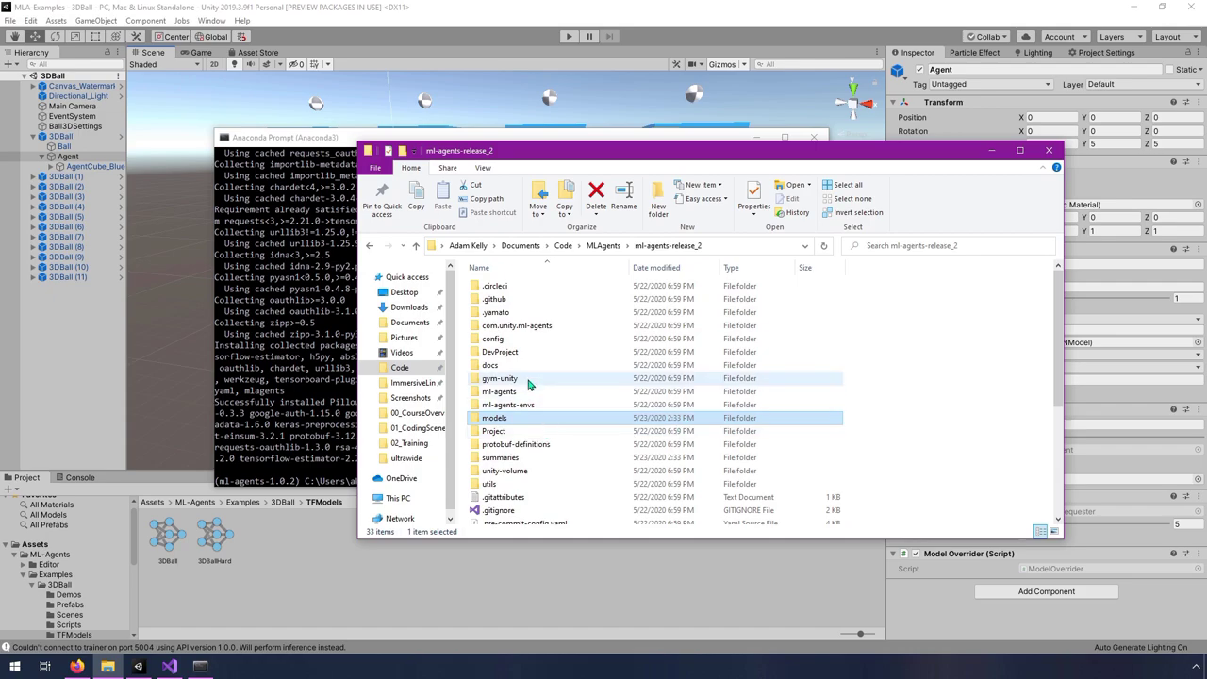
{"action": "double_click", "coordinate": [497, 343]}
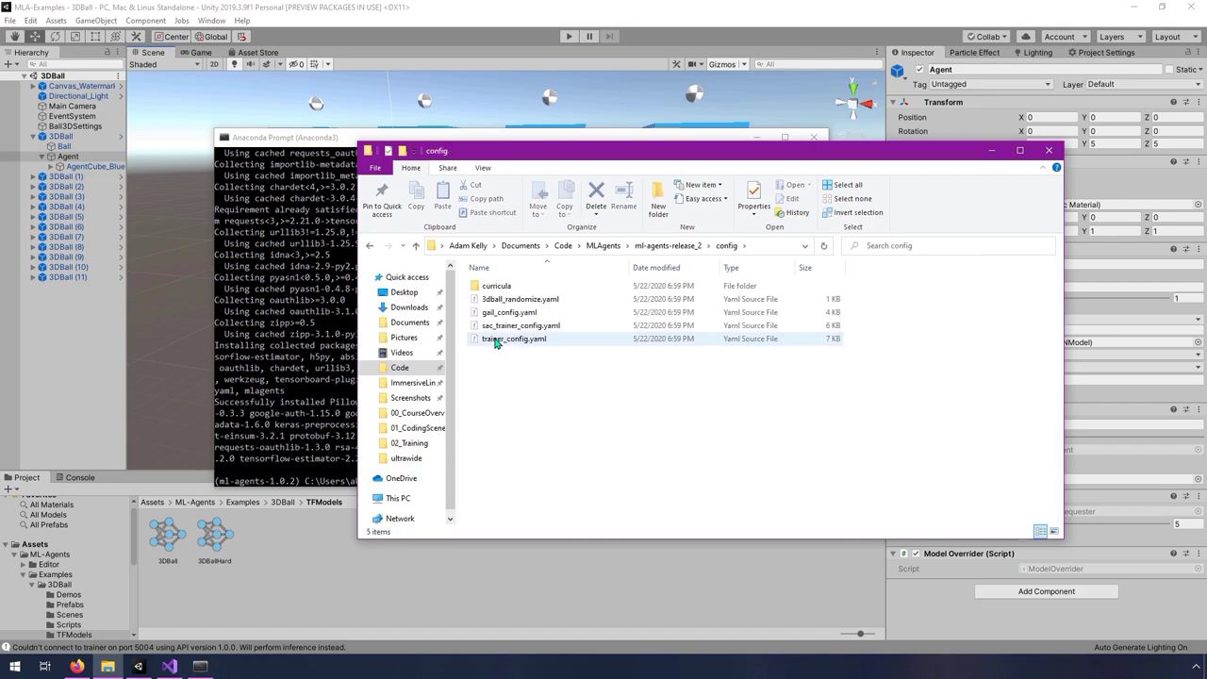
{"action": "left_click", "coordinate": [515, 340]}
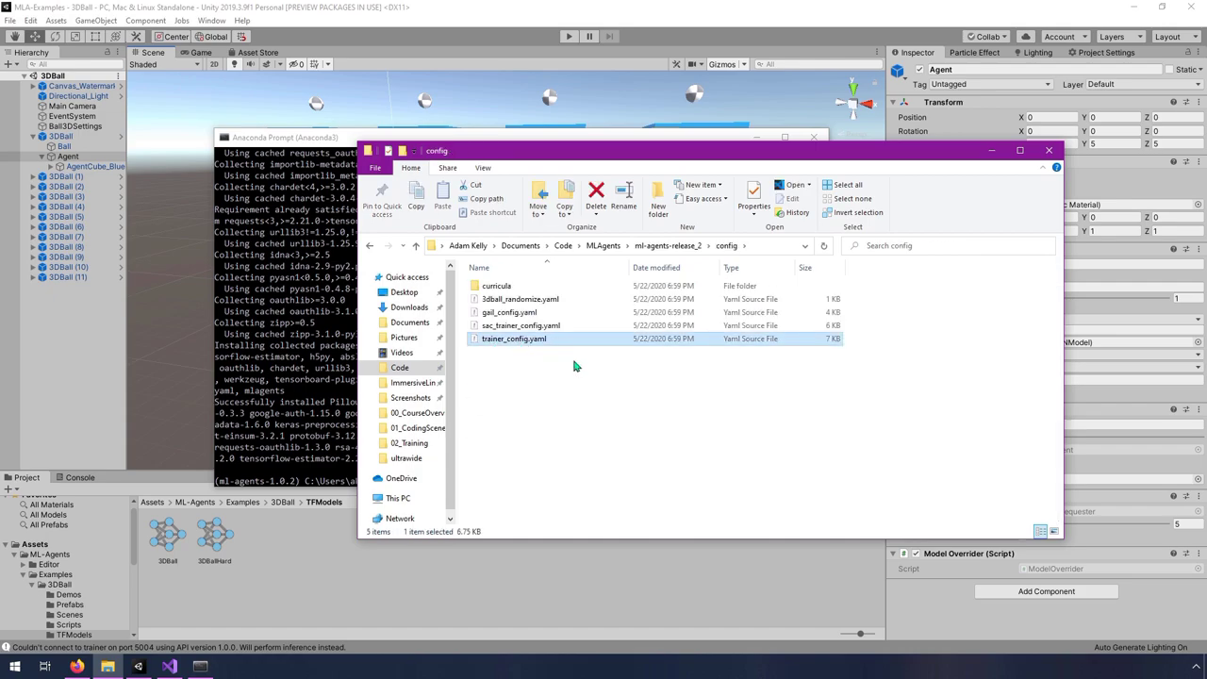
{"action": "left_click", "coordinate": [486, 200]}
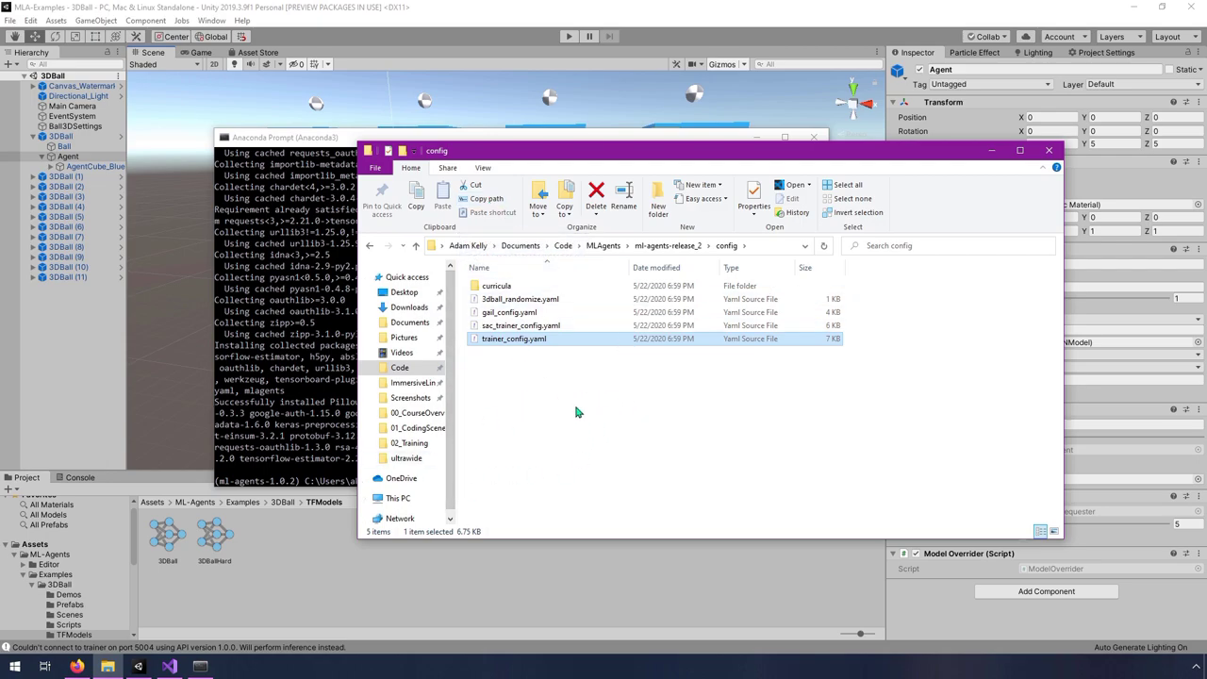
{"action": "left_click", "coordinate": [330, 388]}
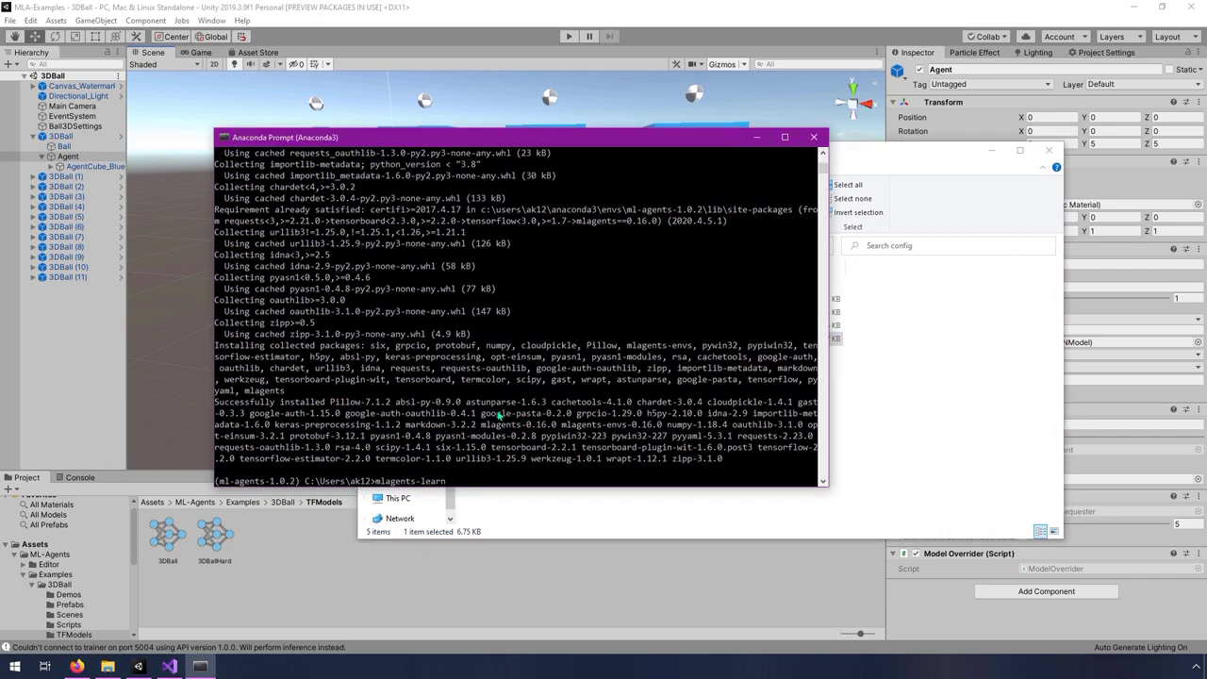
- Complete the mlagents-learn command with the copied trainer_config.yaml path and --run-id 3dball_01, and run it
{"action": "type", "text": "\"C:\\Users\\ak12\\Documents\\Code\\MLAgents\\ml-agents-release_2\\config\\trainer_config.yaml\""}
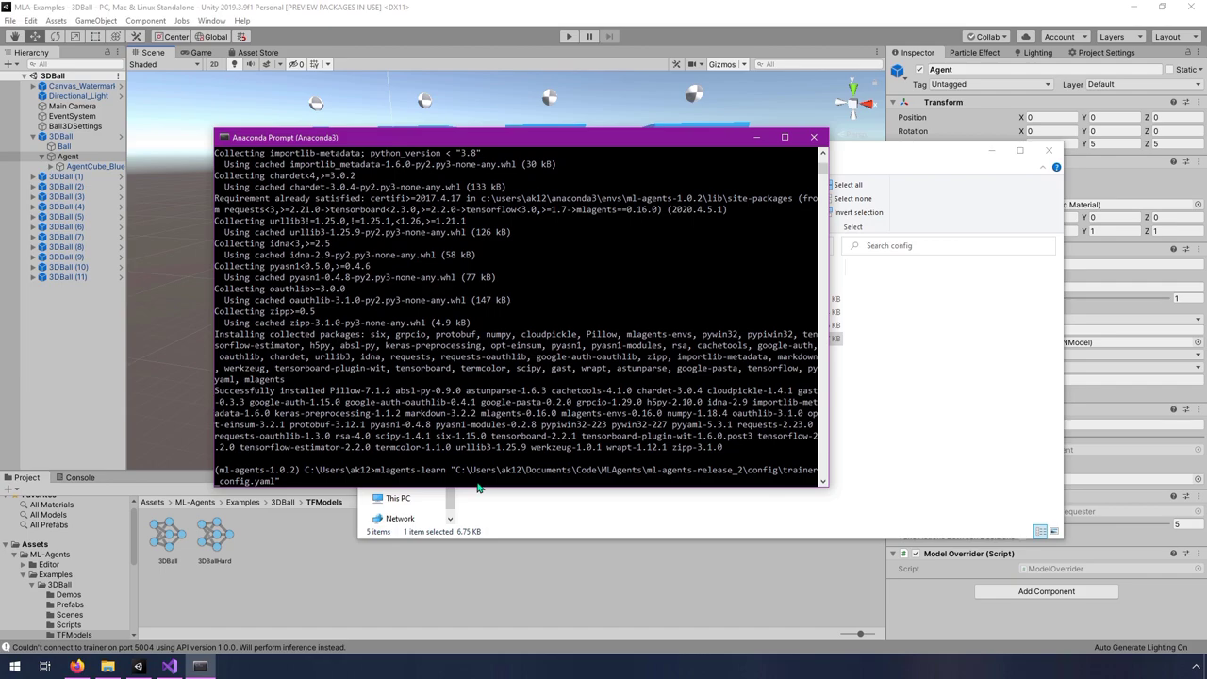
{"action": "type", "text": "--run-id 3dball_01"}
{"action": "key", "text": "Return"}
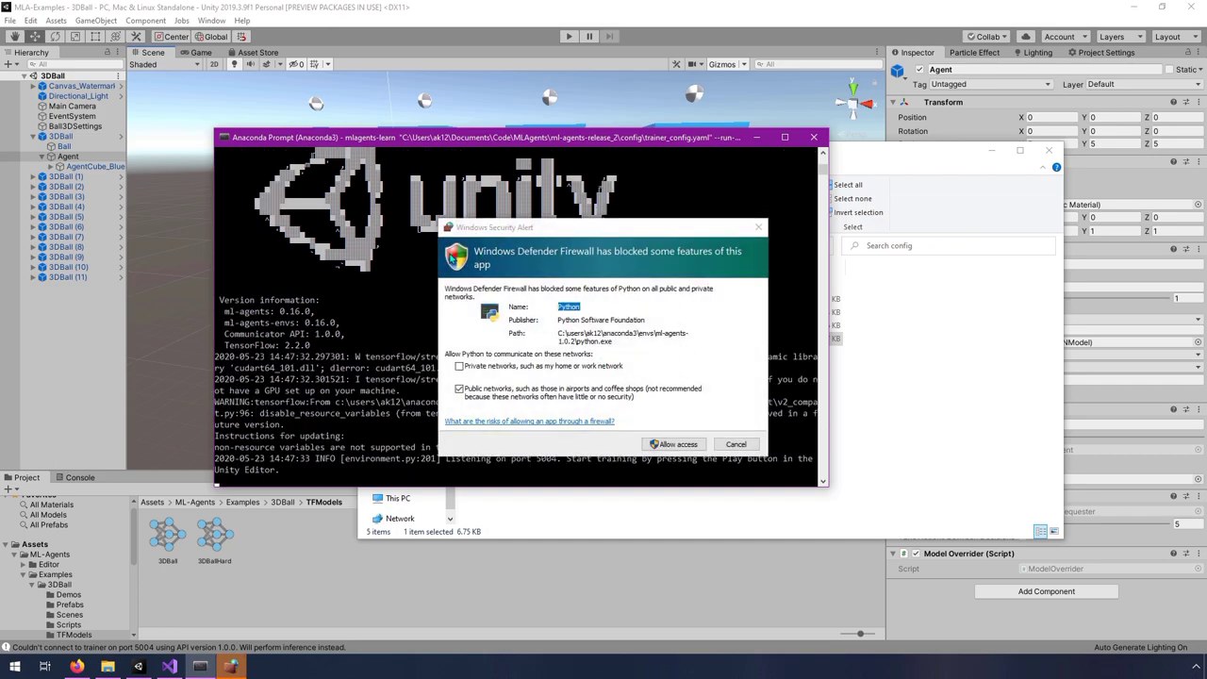
- Allow Python access through Windows Defender Firewall and briefly highlight the trainer's instruction for starting training in the Unity Editor
{"action": "left_click", "coordinate": [664, 447]}
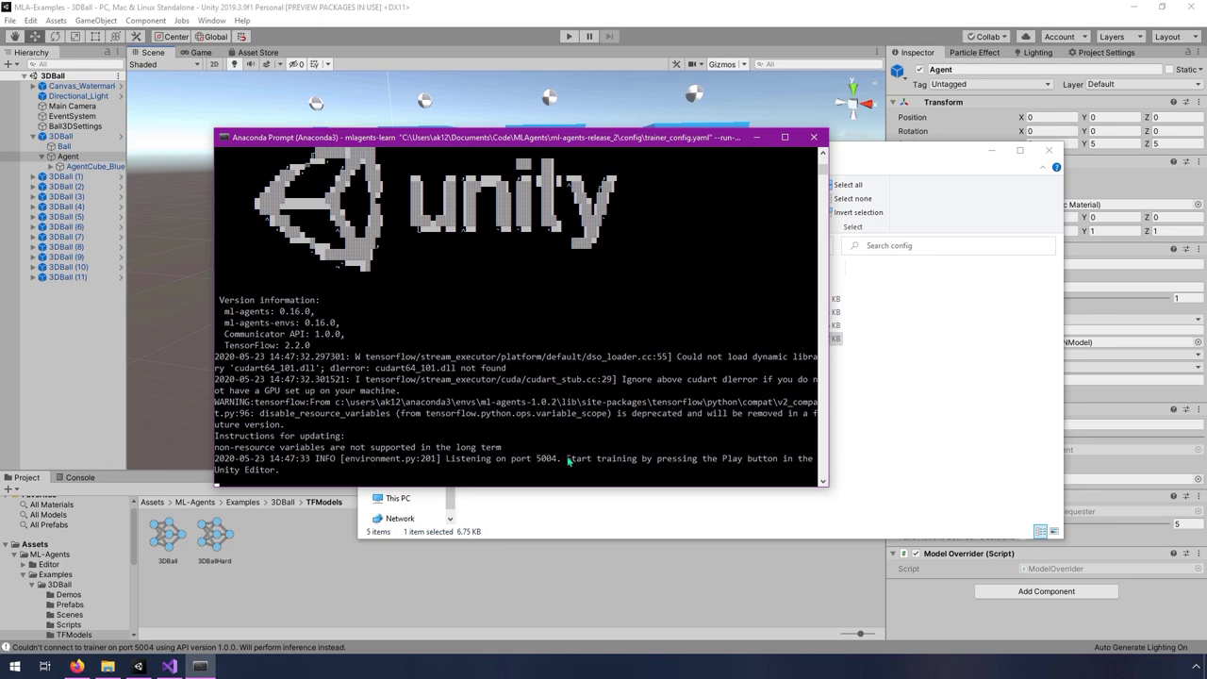
{"action": "left_click_drag", "start_coordinate": [447, 461], "coordinate": [522, 475]}
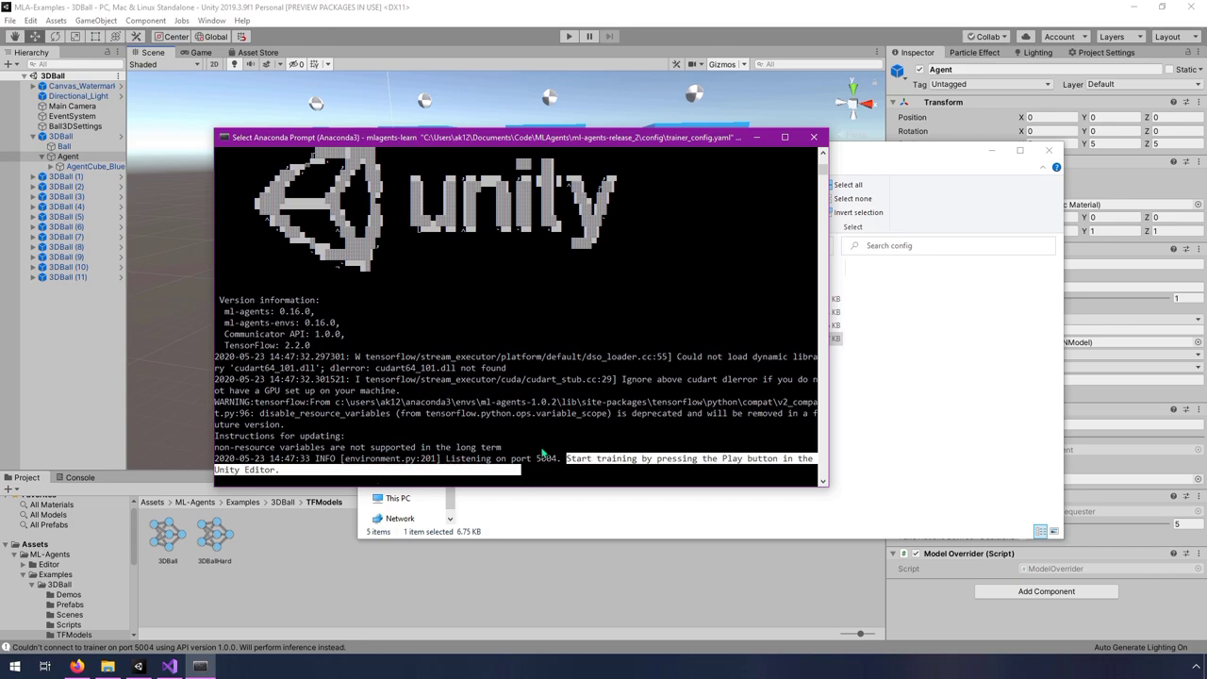
{"action": "right_click", "coordinate": [543, 454]}
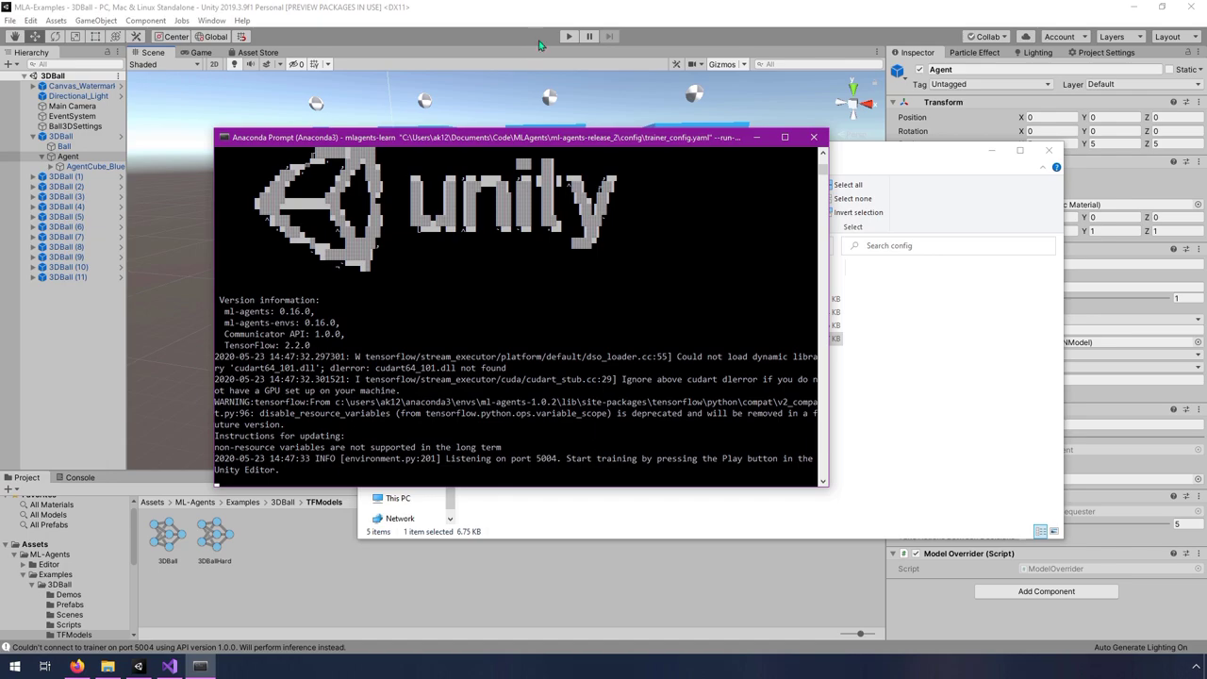
- Start play mode in Unity to begin training and restore the maximized Game view to the normal editor layout
{"action": "left_click", "coordinate": [564, 12]}
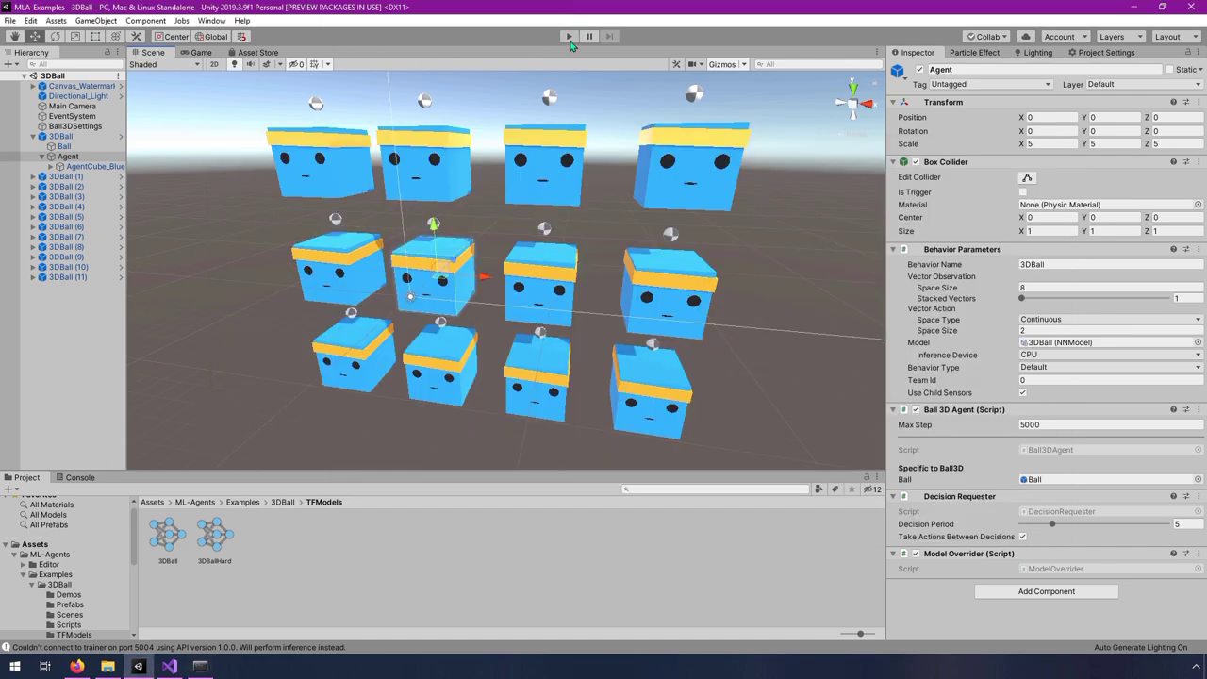
{"action": "left_click", "coordinate": [569, 36]}
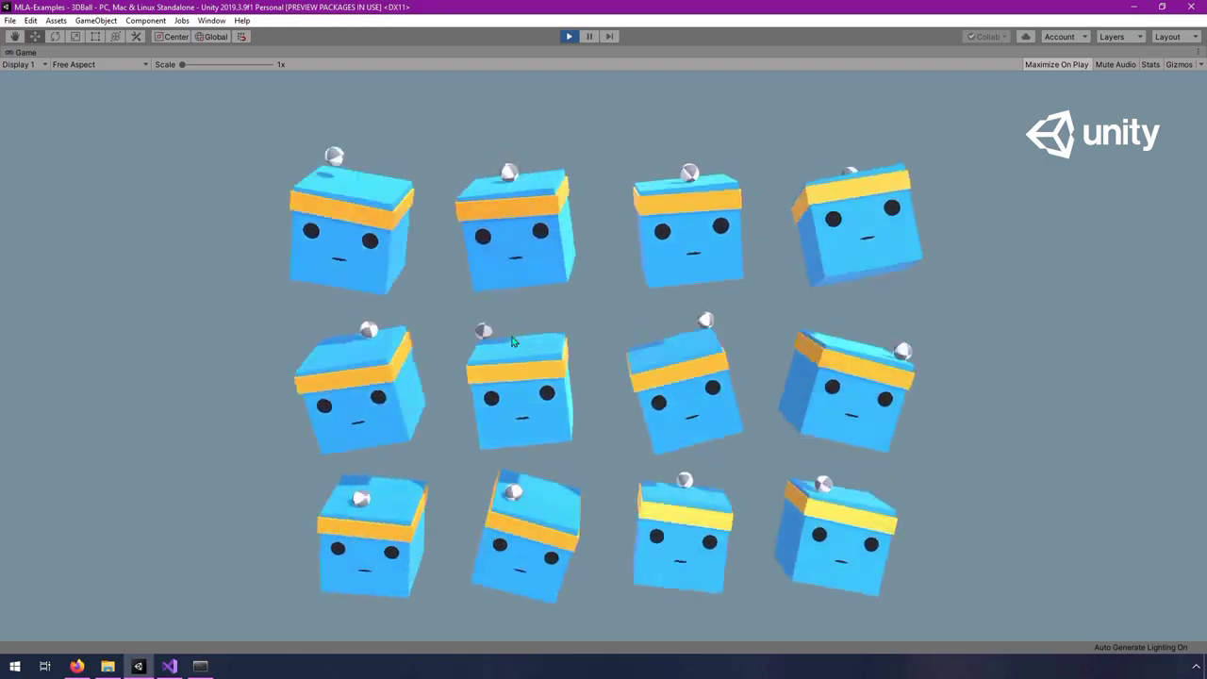
{"action": "right_click", "coordinate": [35, 54]}
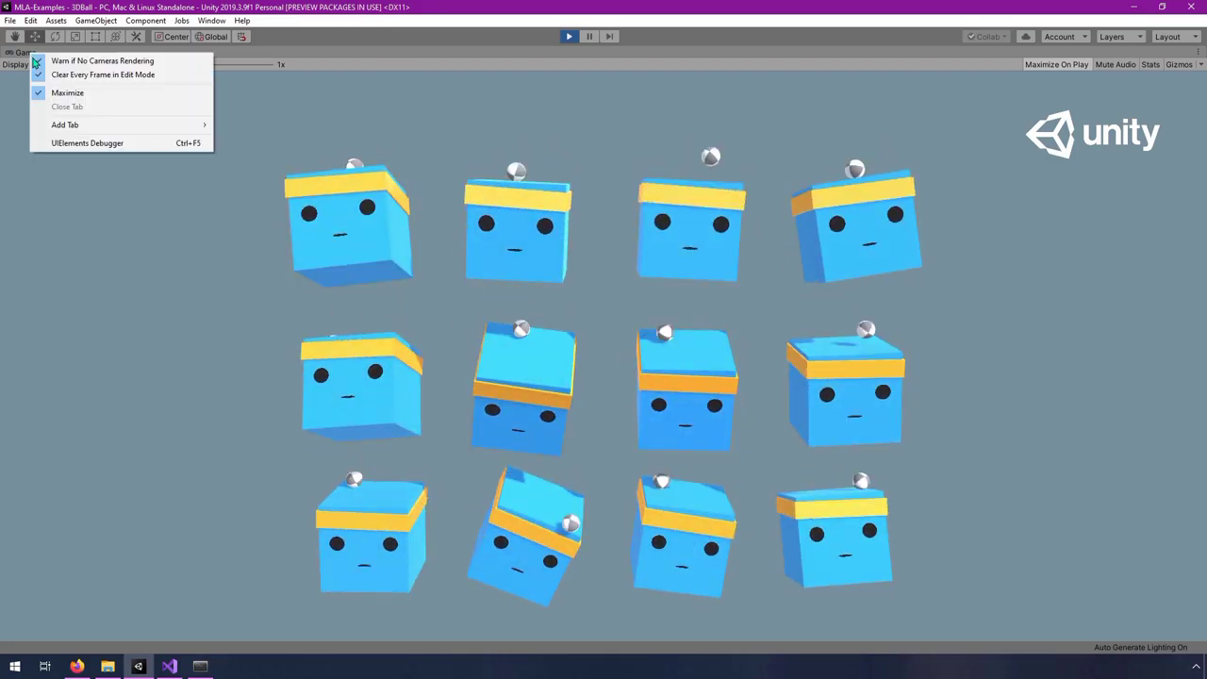
{"action": "left_click", "coordinate": [65, 94]}
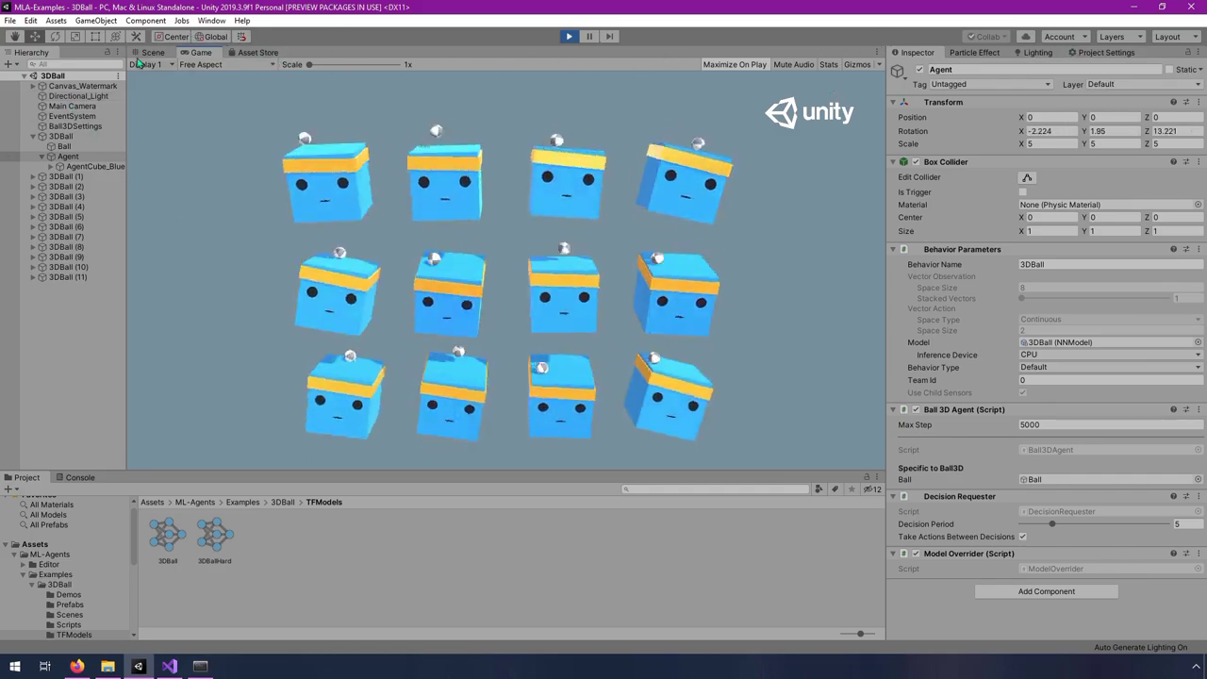
- Open the project's Time settings, try a Time Scale of 1, and restore it to 20
{"action": "left_click", "coordinate": [31, 20]}
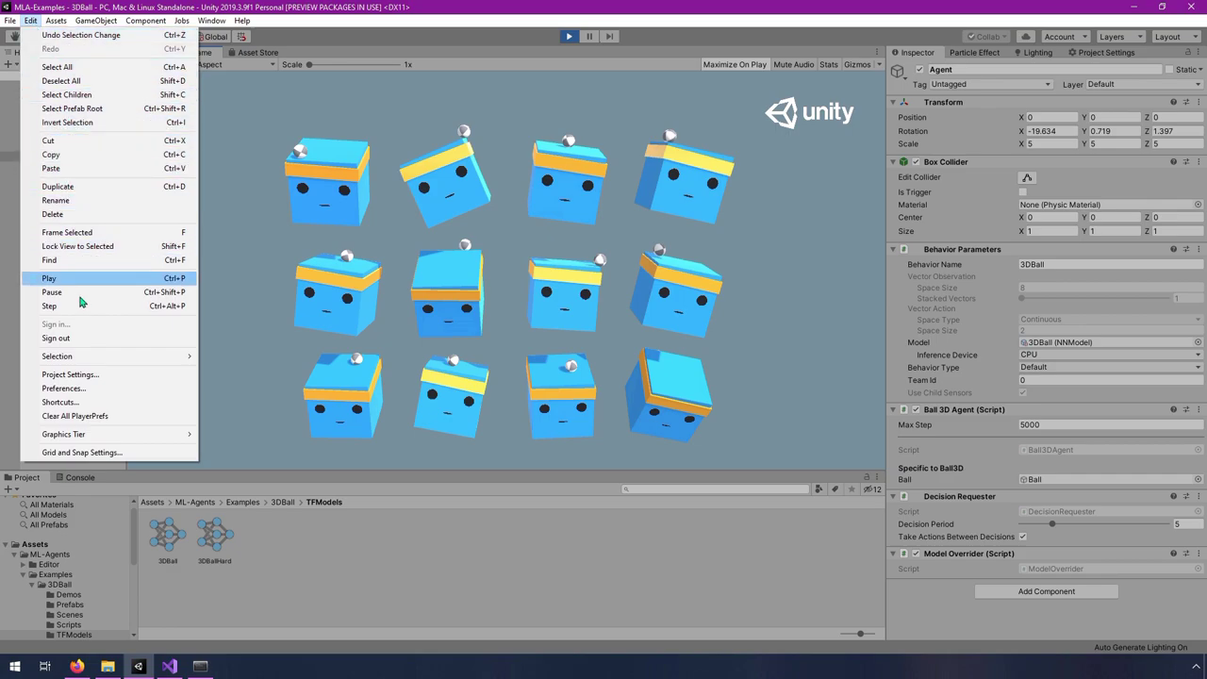
{"action": "left_click", "coordinate": [70, 375]}
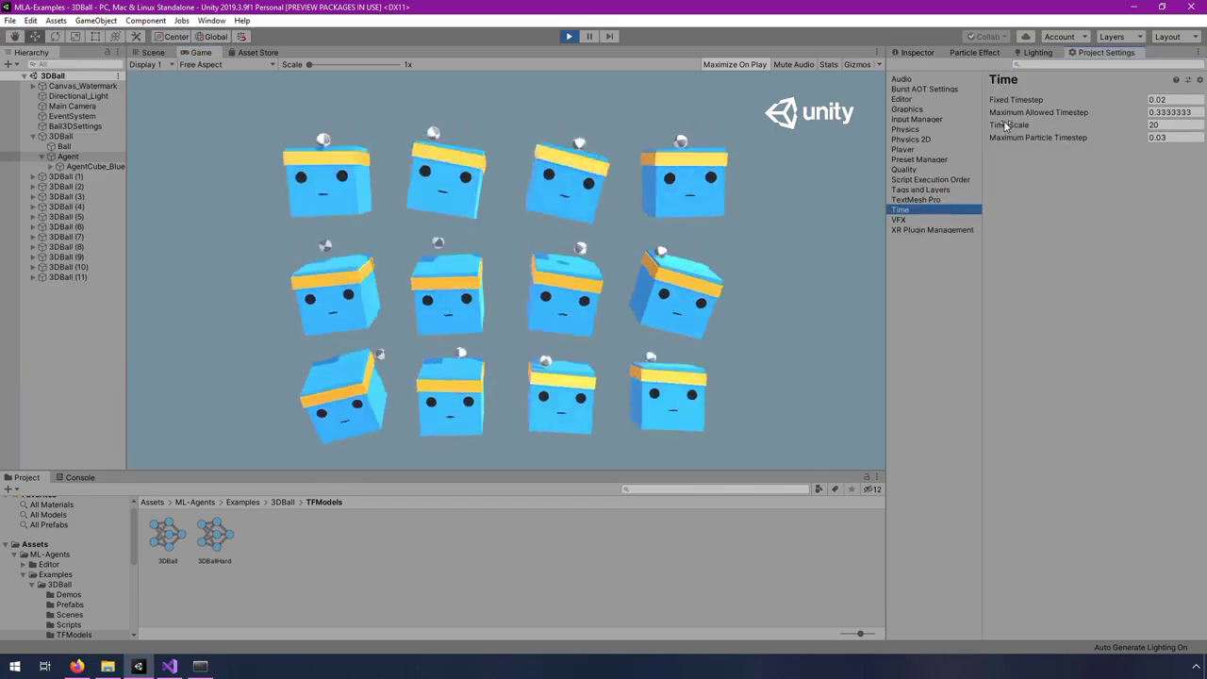
{"action": "left_click", "coordinate": [1186, 125]}
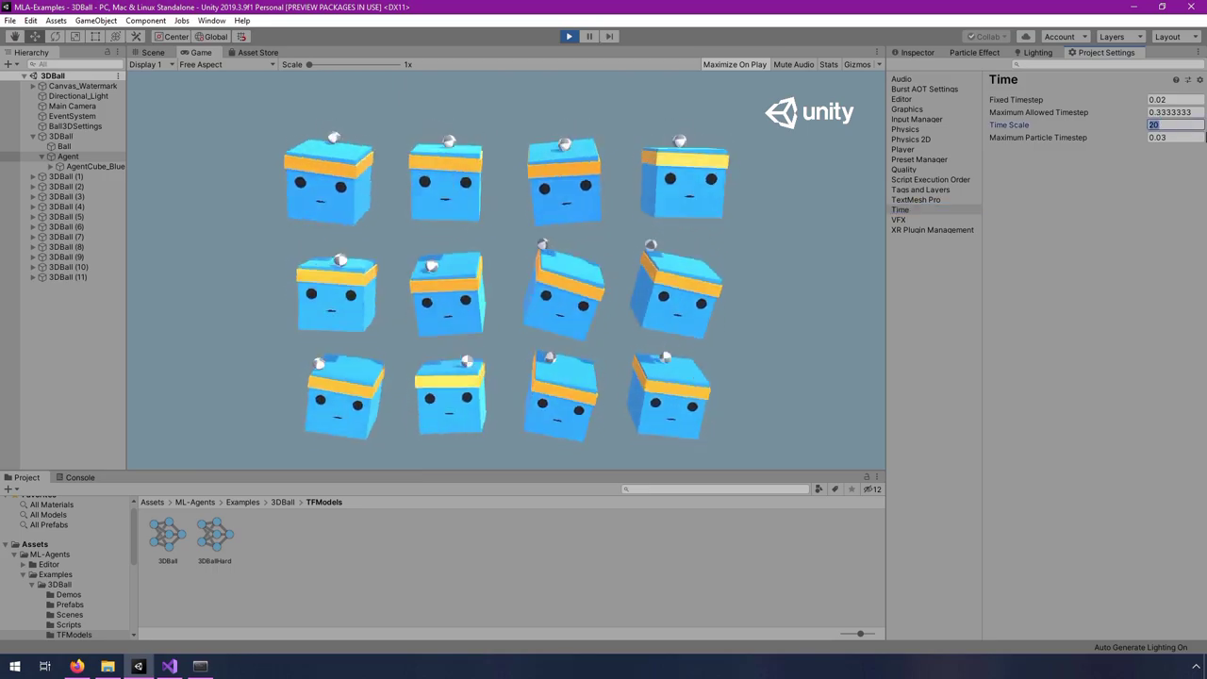
{"action": "type", "text": "1"}
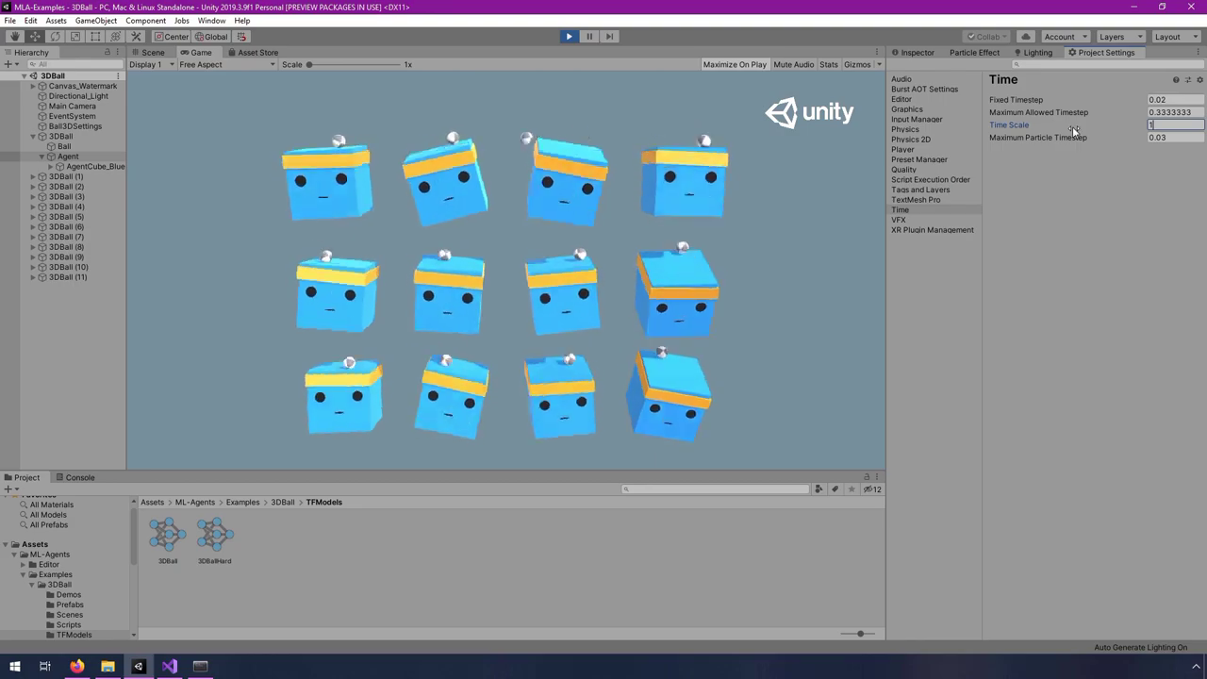
{"action": "type", "text": "20"}
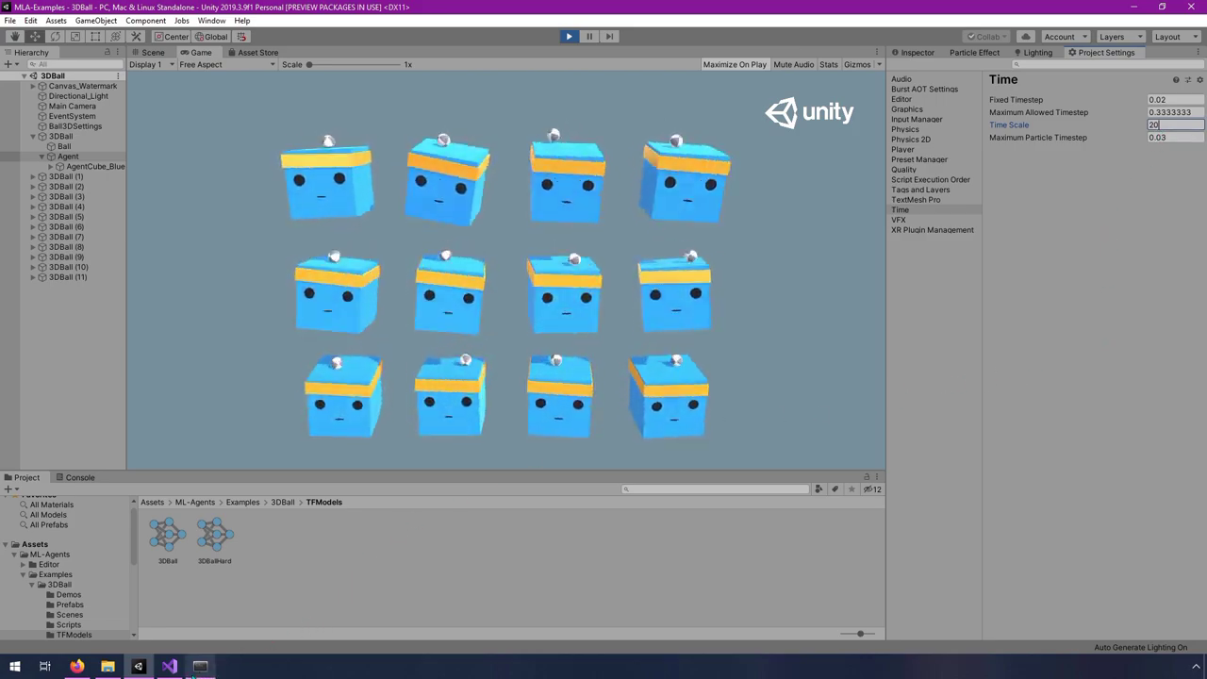
- Switch to the Anaconda Prompt and review the step and mean reward entries in the training log
{"action": "key", "text": "alt+Tab"}
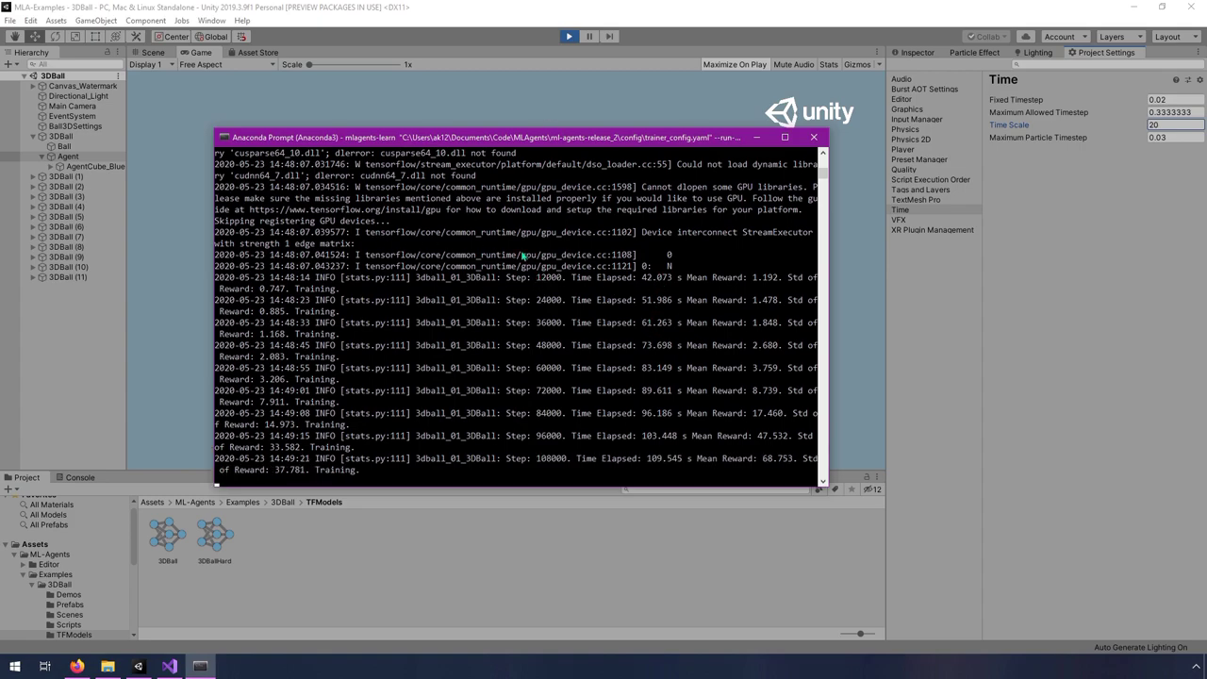
{"action": "scroll", "coordinate": [586, 373], "scroll_direction": "up", "scroll_amount": 9}
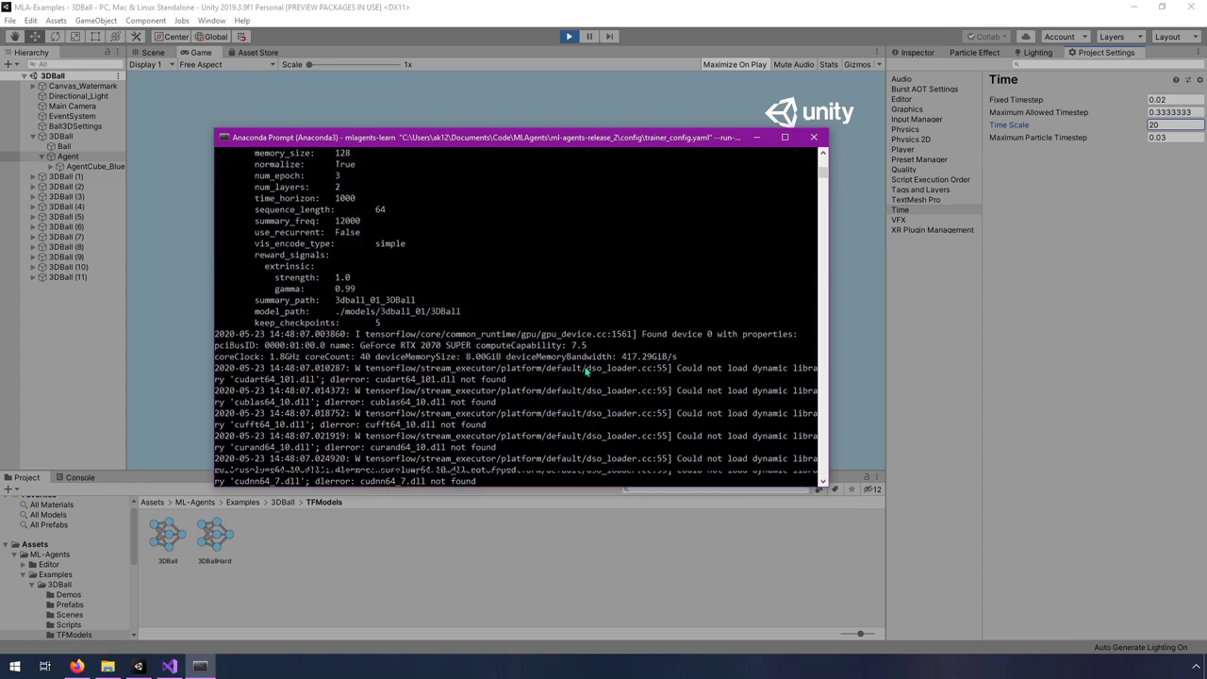
{"action": "scroll", "coordinate": [586, 372], "scroll_direction": "down", "scroll_amount": 2}
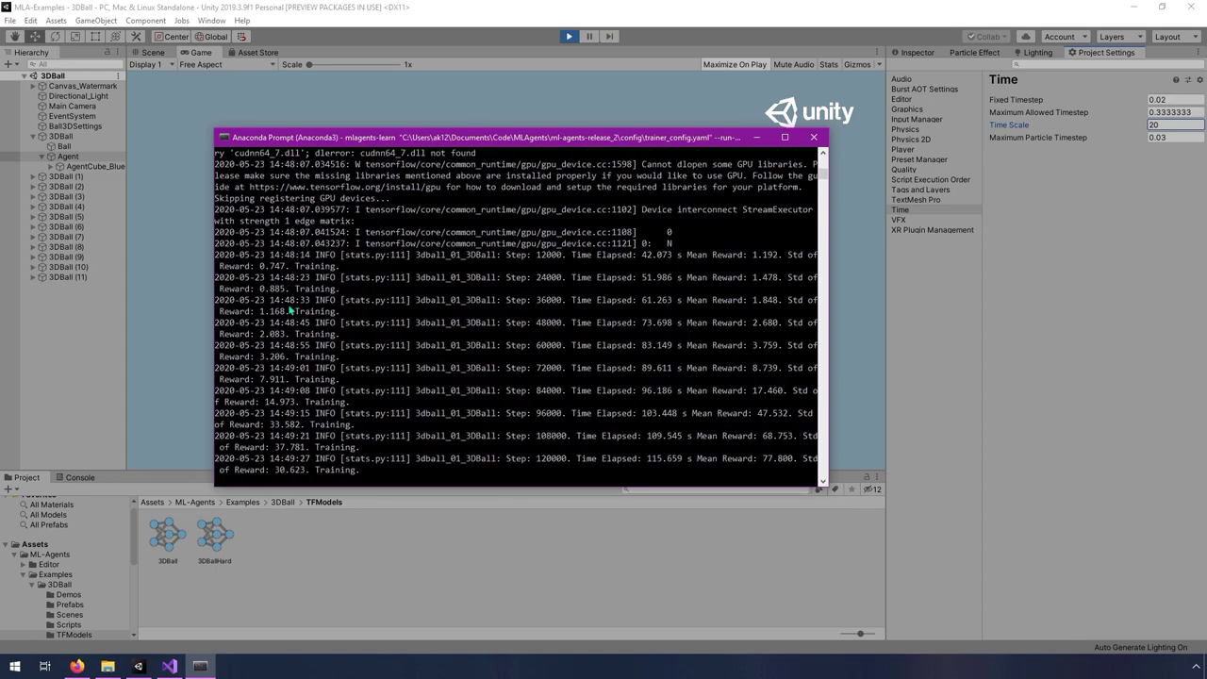
{"action": "scroll", "coordinate": [456, 295], "scroll_direction": "up", "scroll_amount": 6}
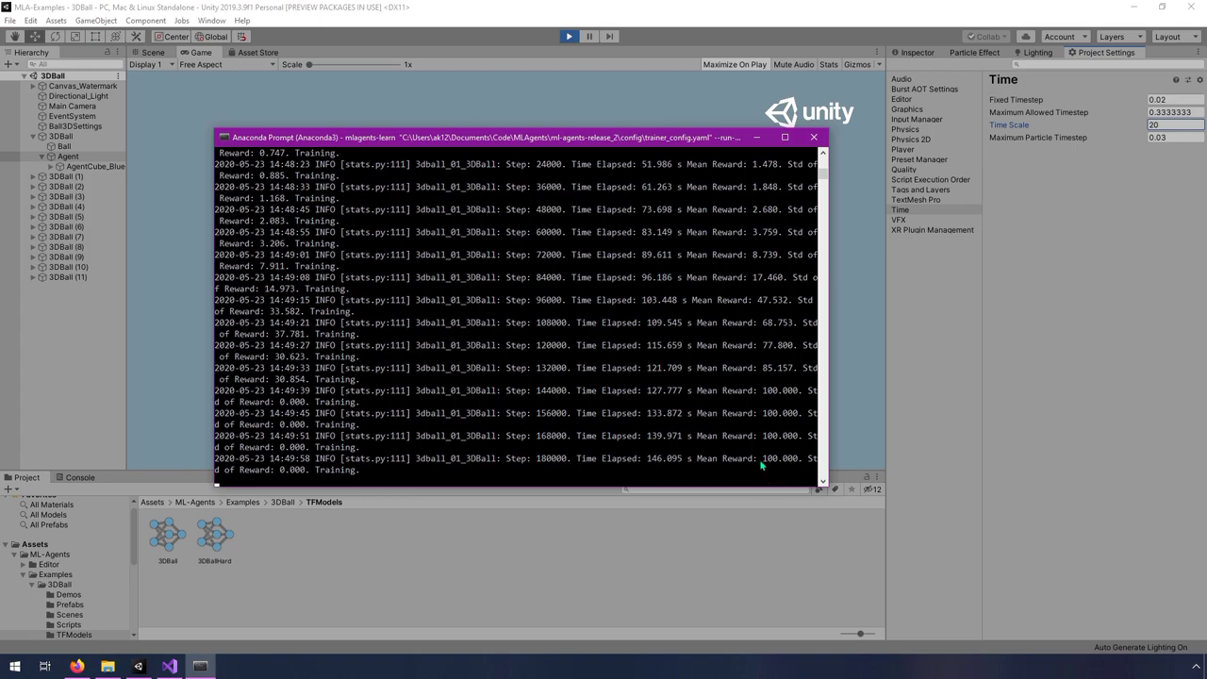
- Return to Unity, set the Time Scale to 1, and glance at the training log in the Anaconda Prompt
{"action": "left_click", "coordinate": [684, 11]}
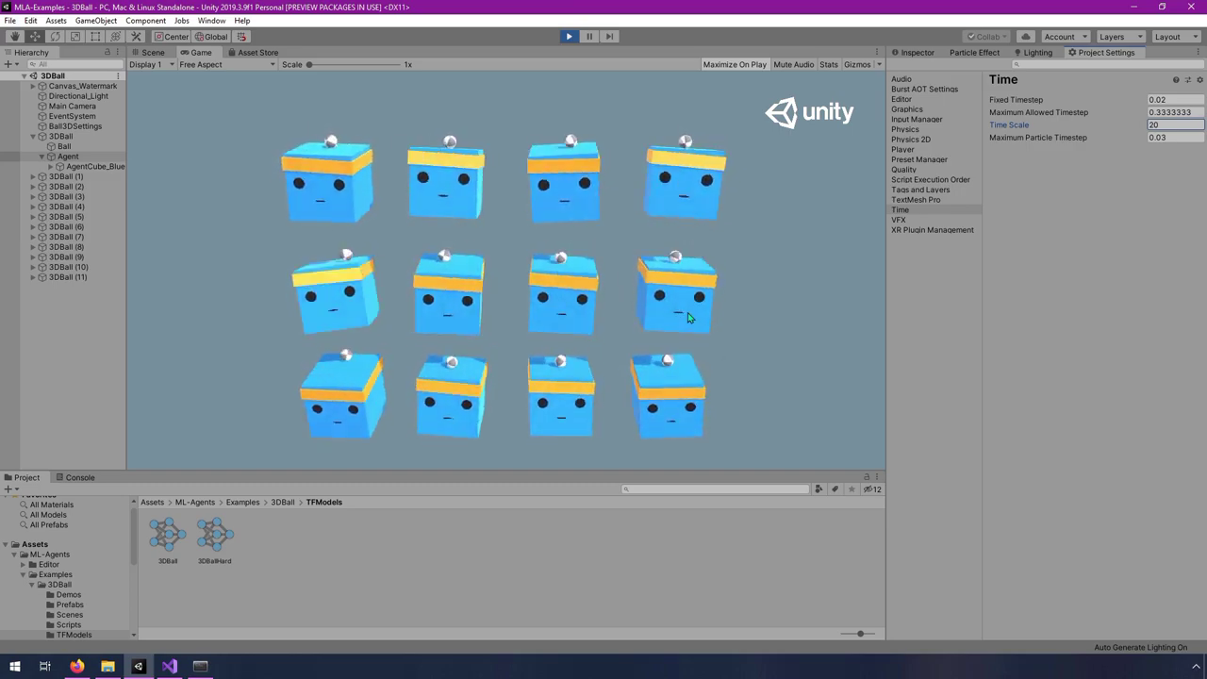
{"action": "double_click", "coordinate": [1171, 124]}
{"action": "type", "text": "1"}
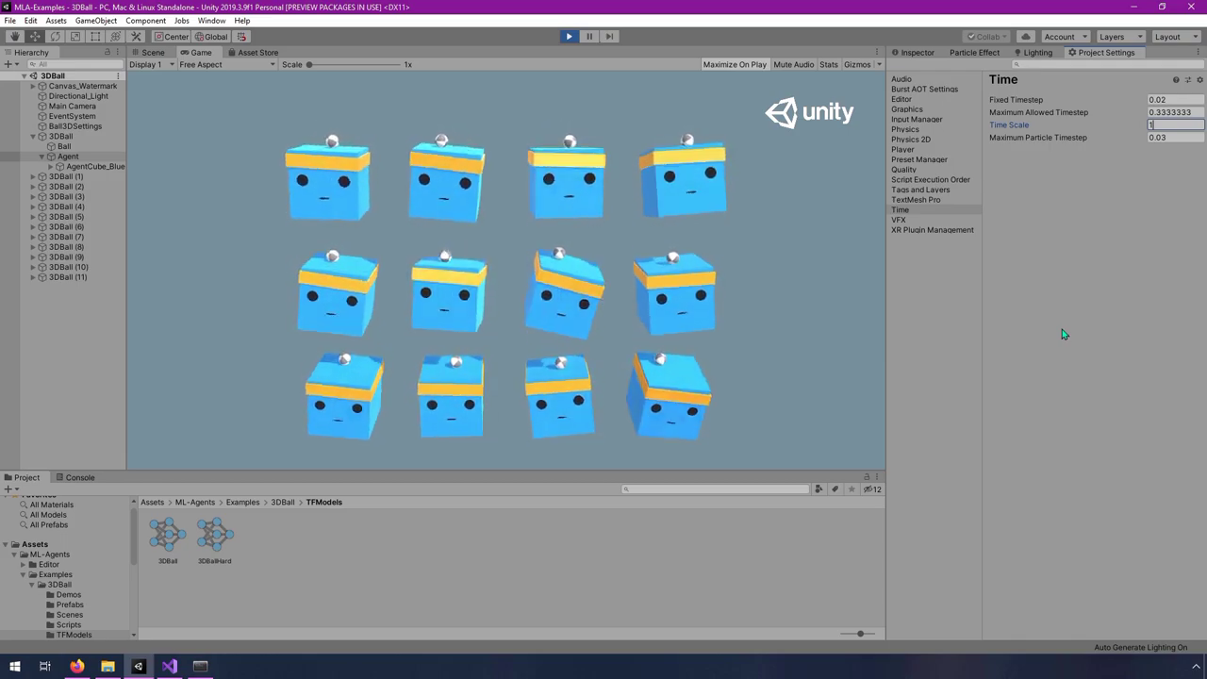
{"action": "left_click", "coordinate": [200, 666]}
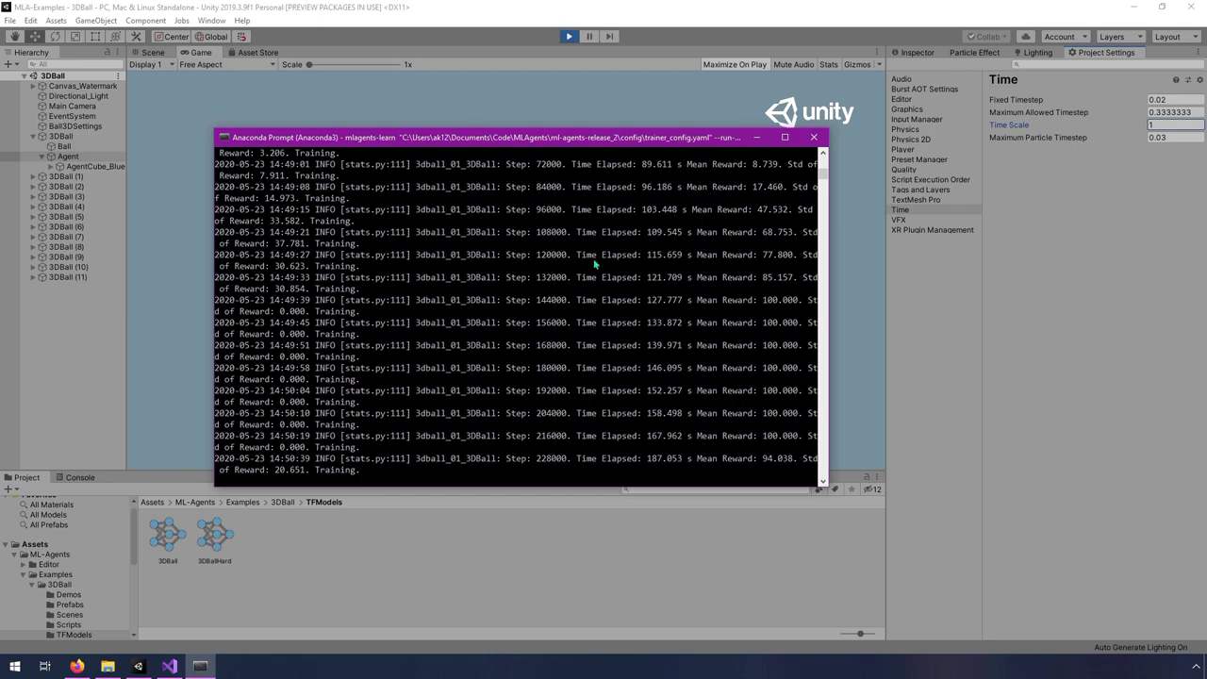
{"action": "left_click", "coordinate": [535, 14]}
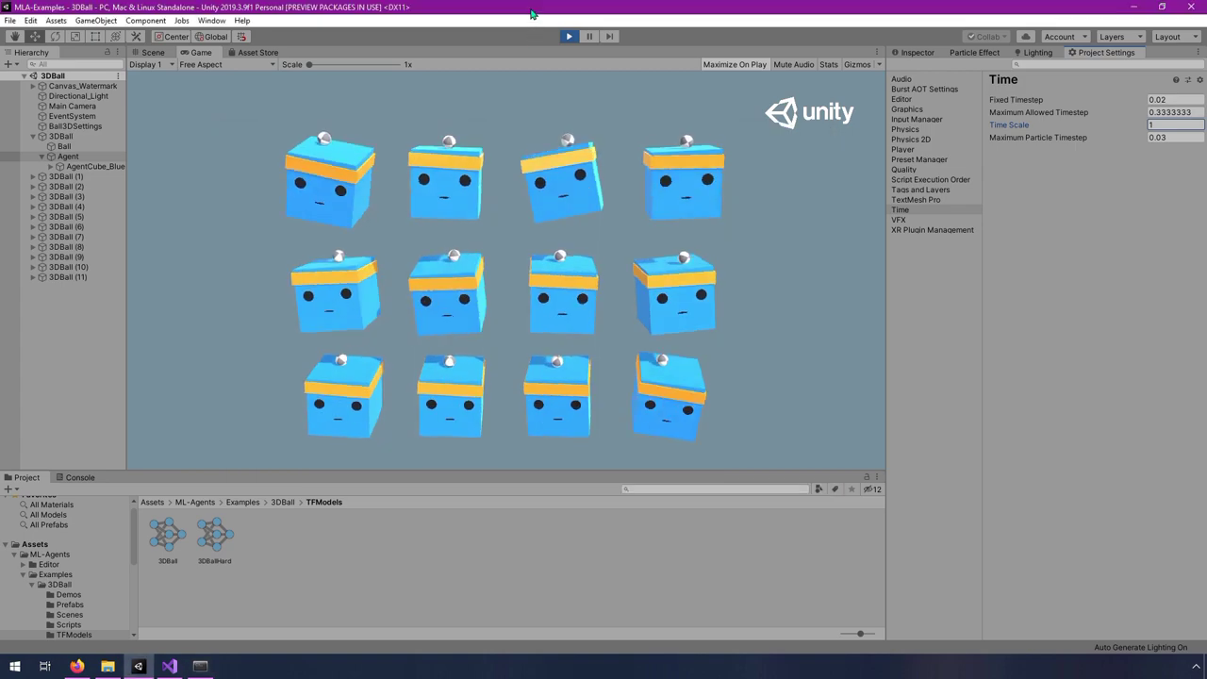
- Stop play mode to end training and check the model export output against the existing 3DBall model in TFModels
{"action": "left_click", "coordinate": [569, 38]}
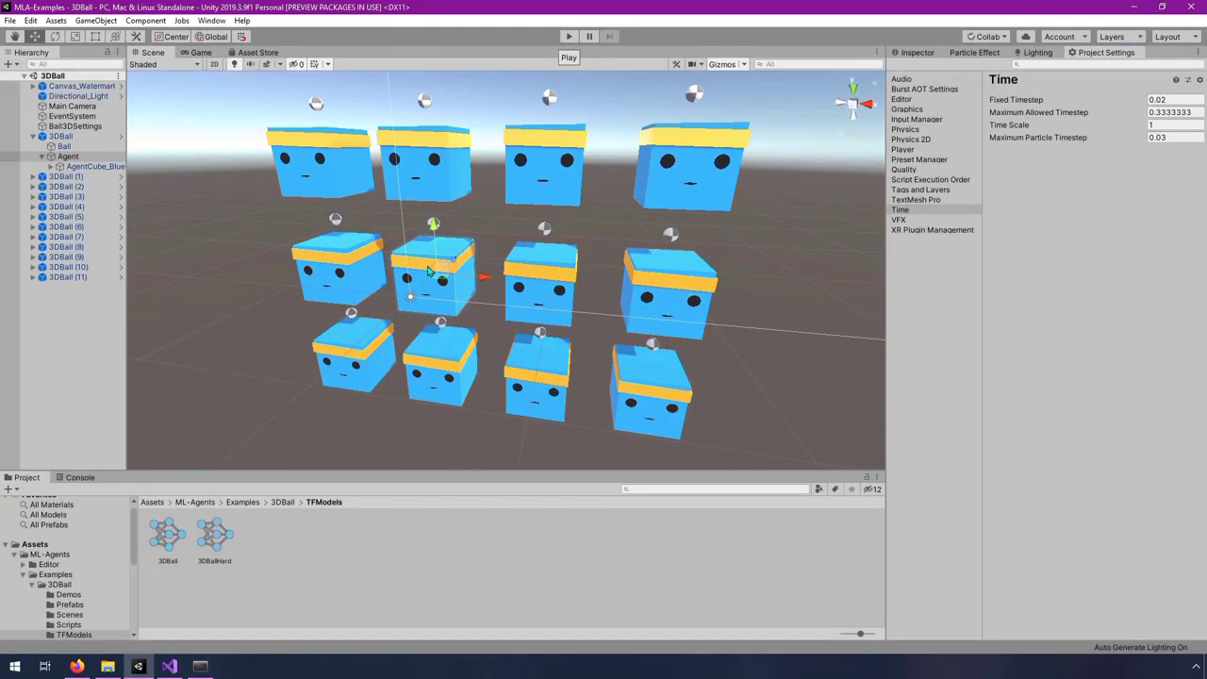
{"action": "left_click", "coordinate": [200, 666]}
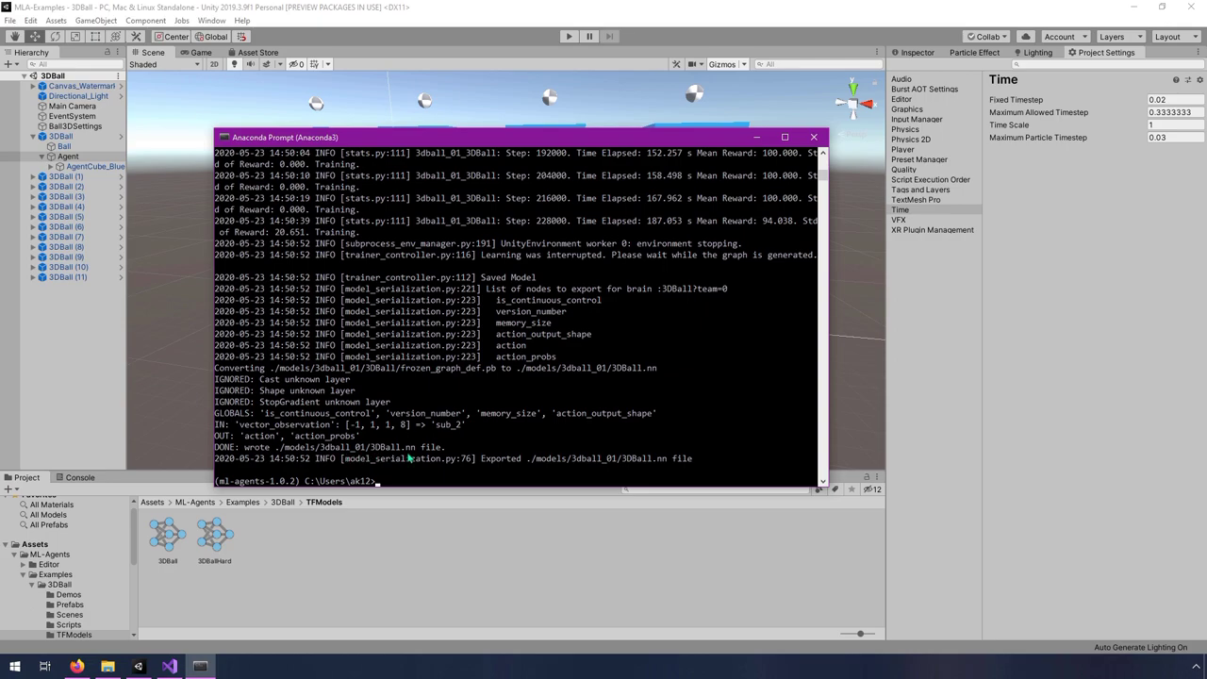
{"action": "left_click", "coordinate": [176, 537]}
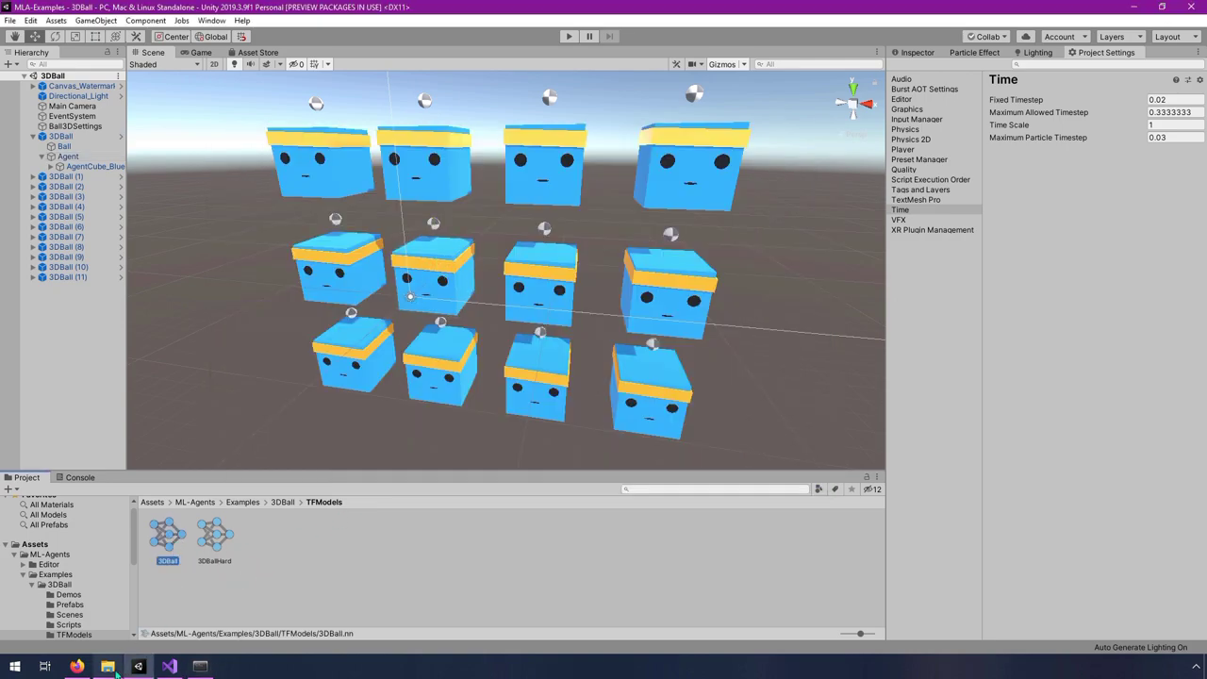
{"action": "left_click", "coordinate": [202, 666]}
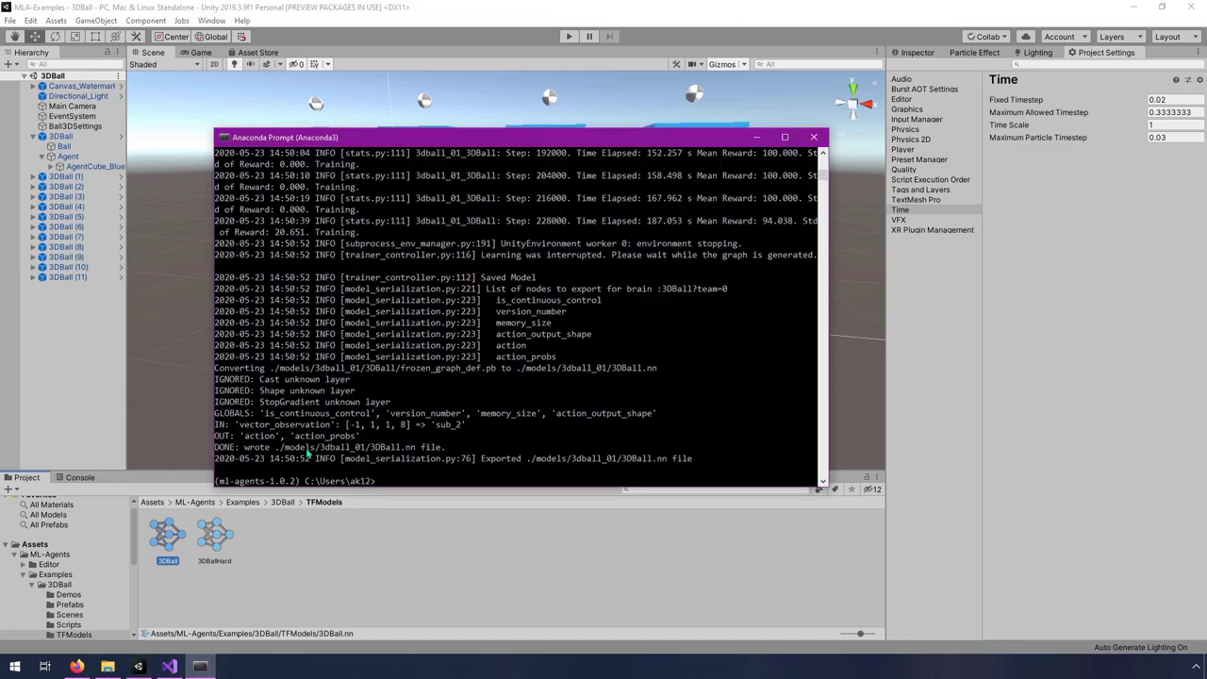
- Look for the exported model in the models folder of ml-agents-release_2 in File Explorer
{"action": "left_click", "coordinate": [107, 666]}
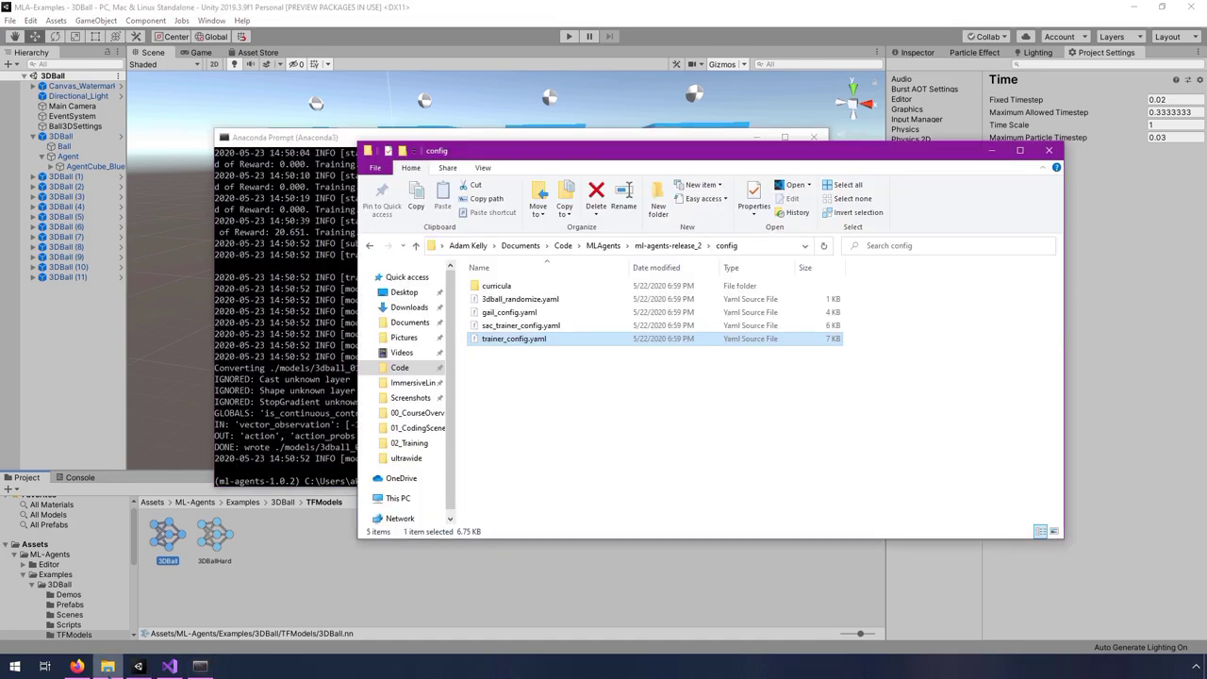
{"action": "left_click", "coordinate": [660, 246]}
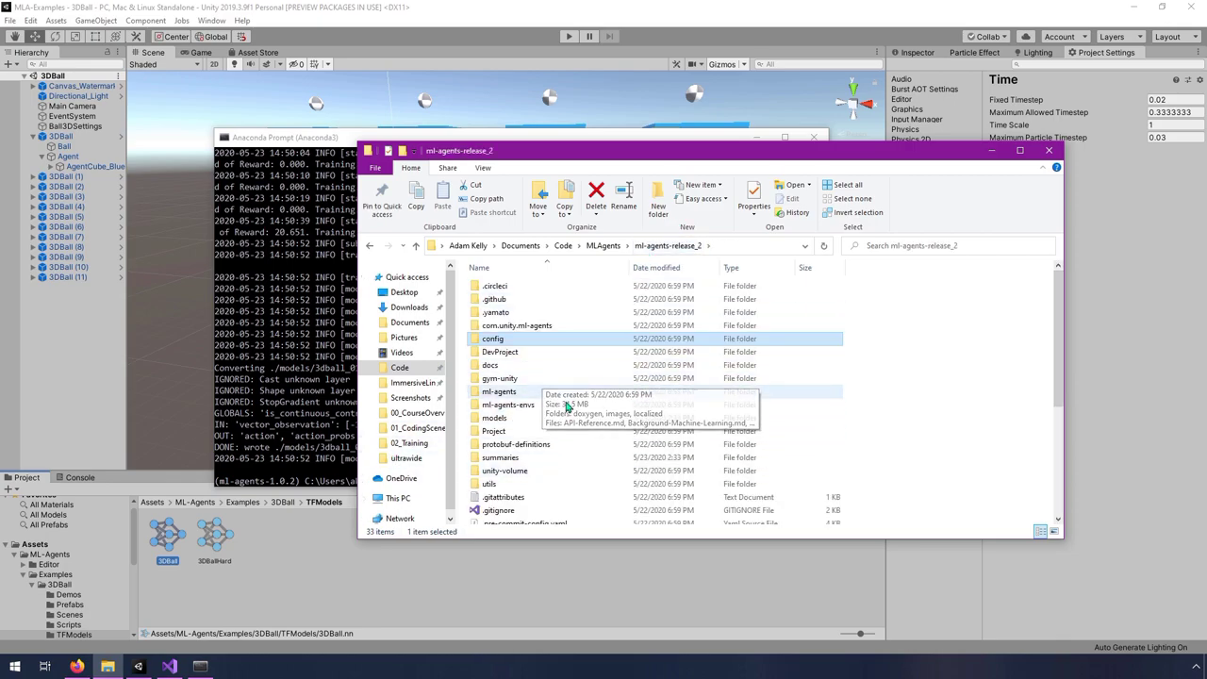
{"action": "double_click", "coordinate": [509, 419]}
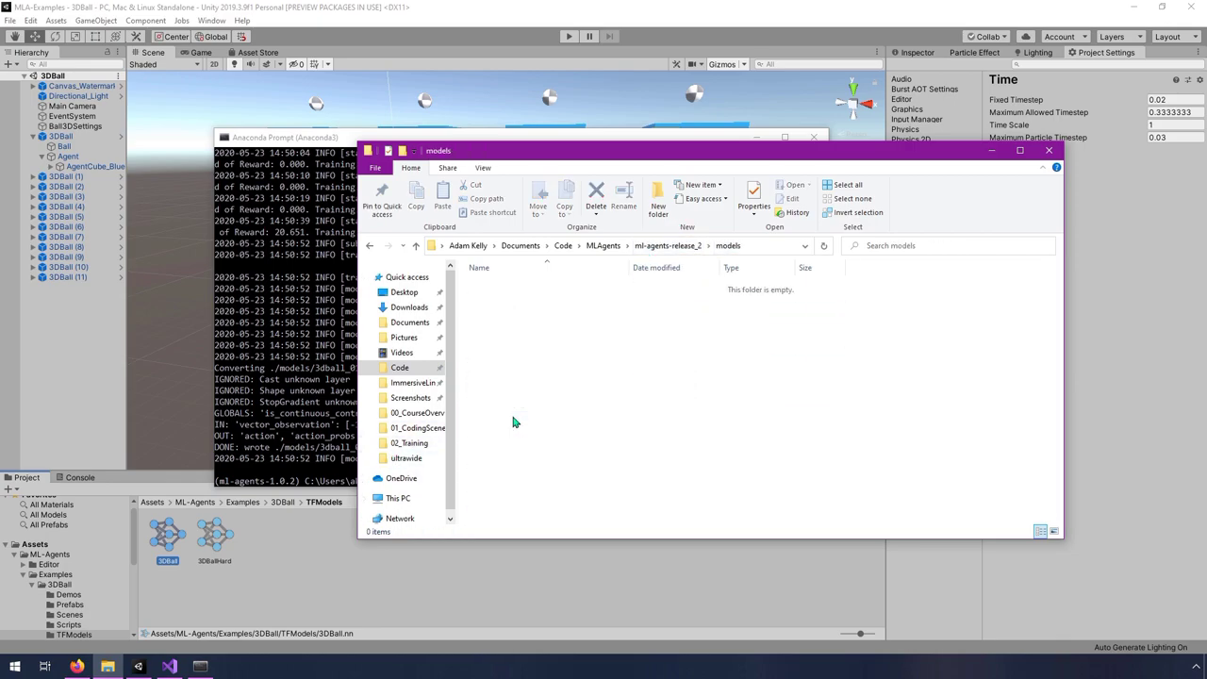
- Open the Anaconda Prompt's current directory with "start ." and select 3DBall.nn in models\3dball_01
{"action": "left_click", "coordinate": [331, 457]}
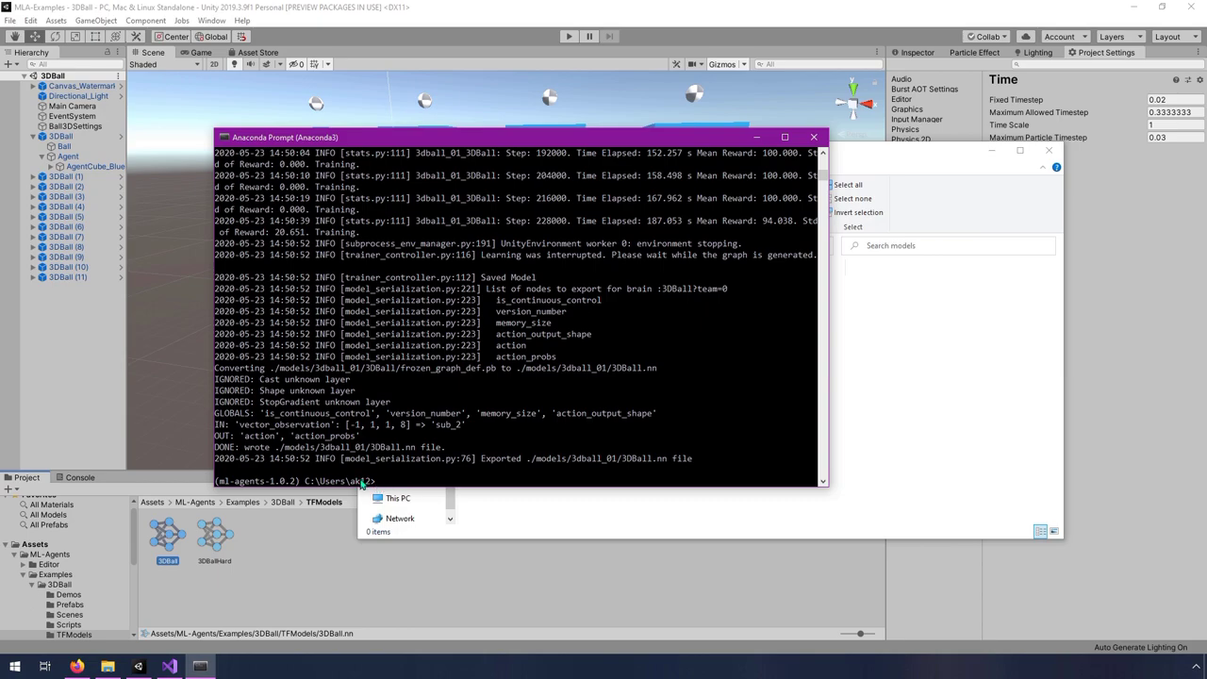
{"action": "left_click", "coordinate": [439, 482]}
{"action": "type", "text": "start ."}
{"action": "key", "text": "Return"}
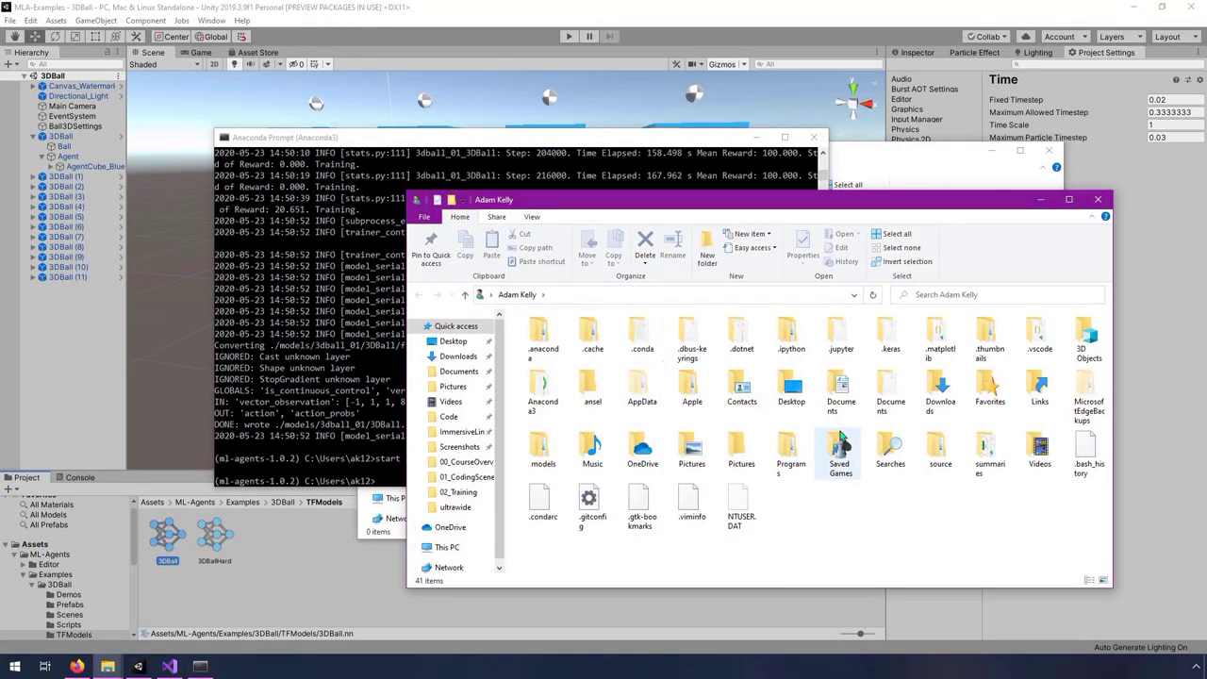
{"action": "double_click", "coordinate": [525, 455]}
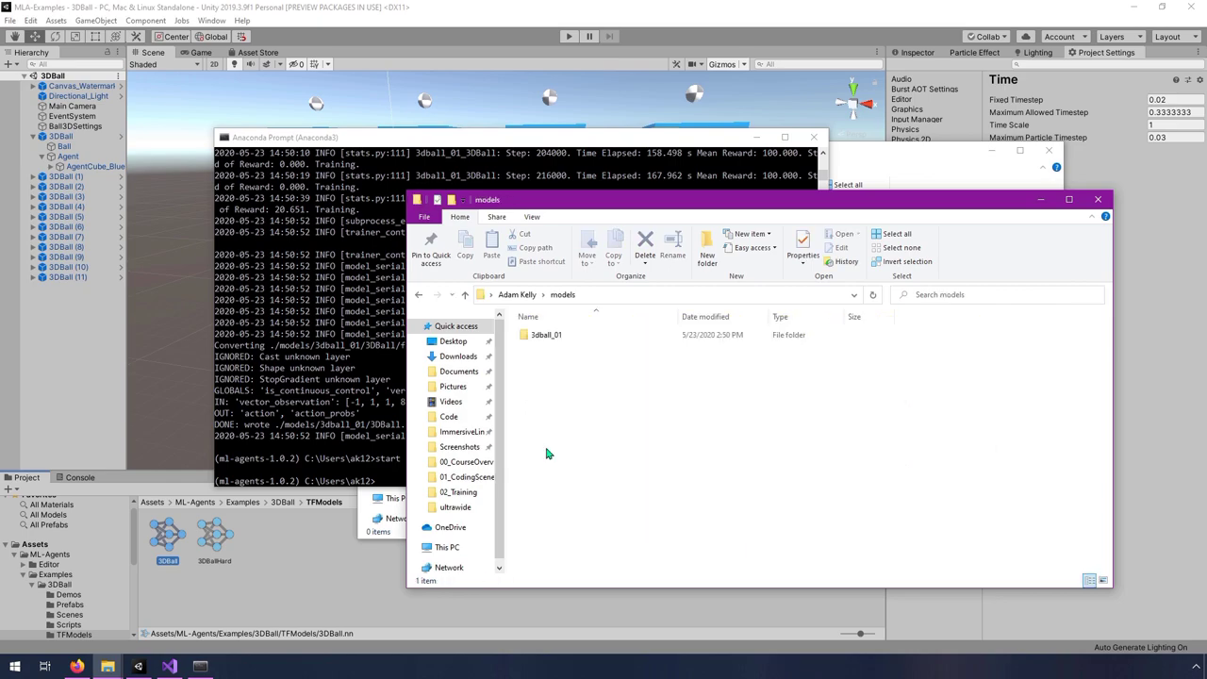
{"action": "double_click", "coordinate": [543, 335]}
{"action": "left_click", "coordinate": [558, 351]}
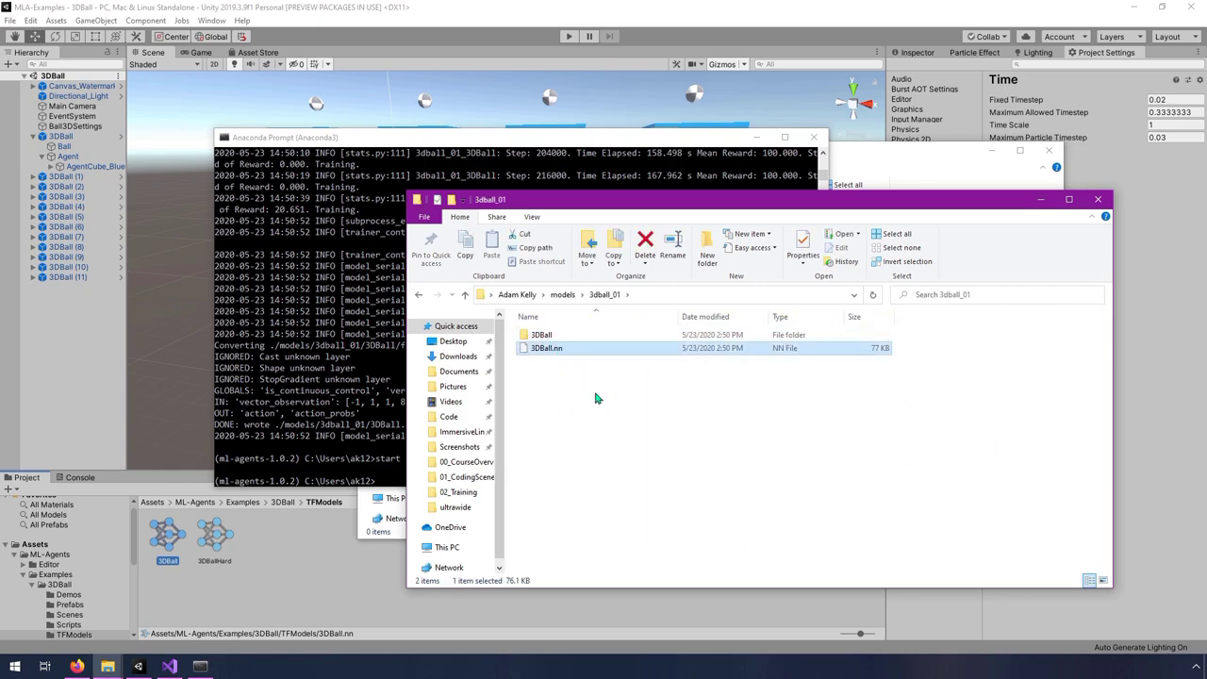
- Inspect the 3DBall subfolder's files and the prompt's frozen_graph_def.pb conversion line, and return to the 3dball_01 folder
{"action": "left_click", "coordinate": [545, 339]}
{"action": "double_click", "coordinate": [545, 340]}
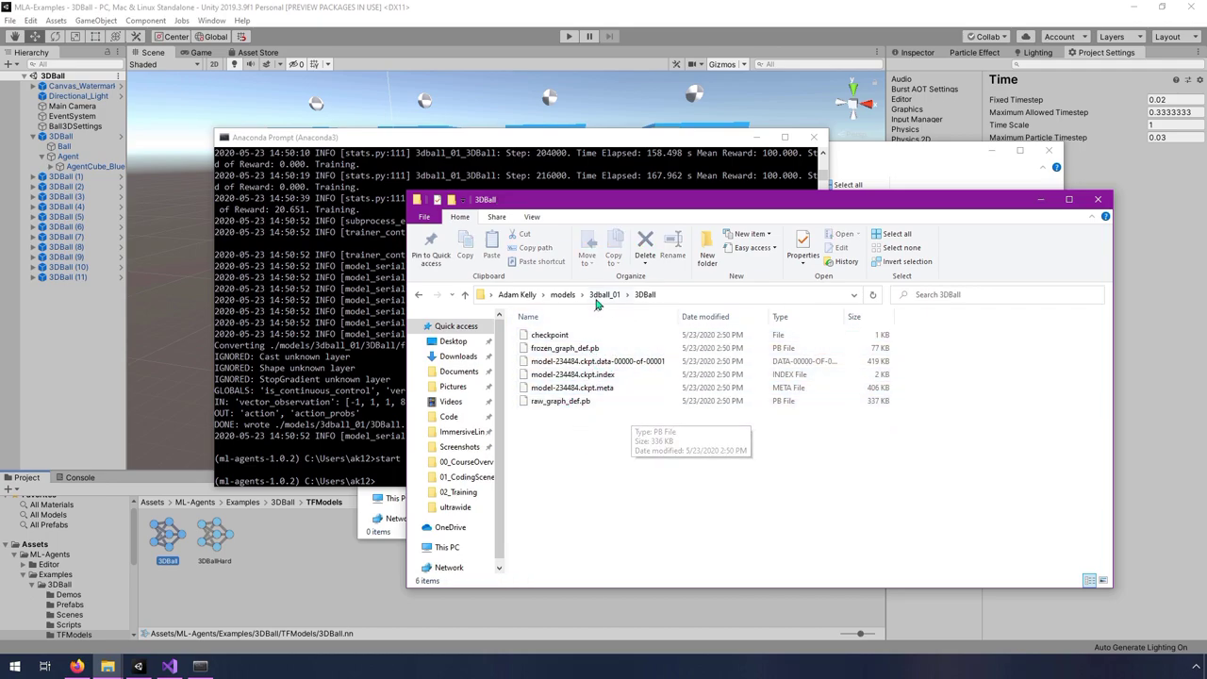
{"action": "left_click", "coordinate": [359, 407]}
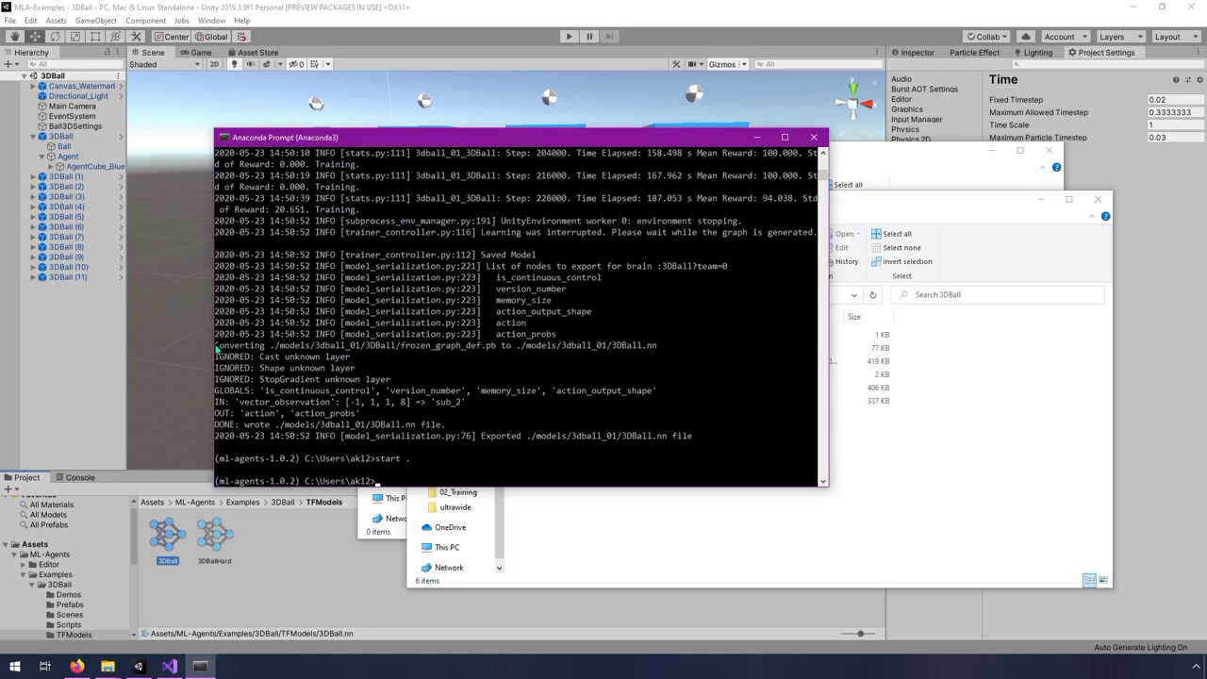
{"action": "left_click_drag", "start_coordinate": [216, 349], "coordinate": [462, 348]}
{"action": "left_click", "coordinate": [491, 346]}
{"action": "left_click", "coordinate": [442, 357]}
{"action": "left_click", "coordinate": [878, 489]}
{"action": "left_click", "coordinate": [600, 298]}
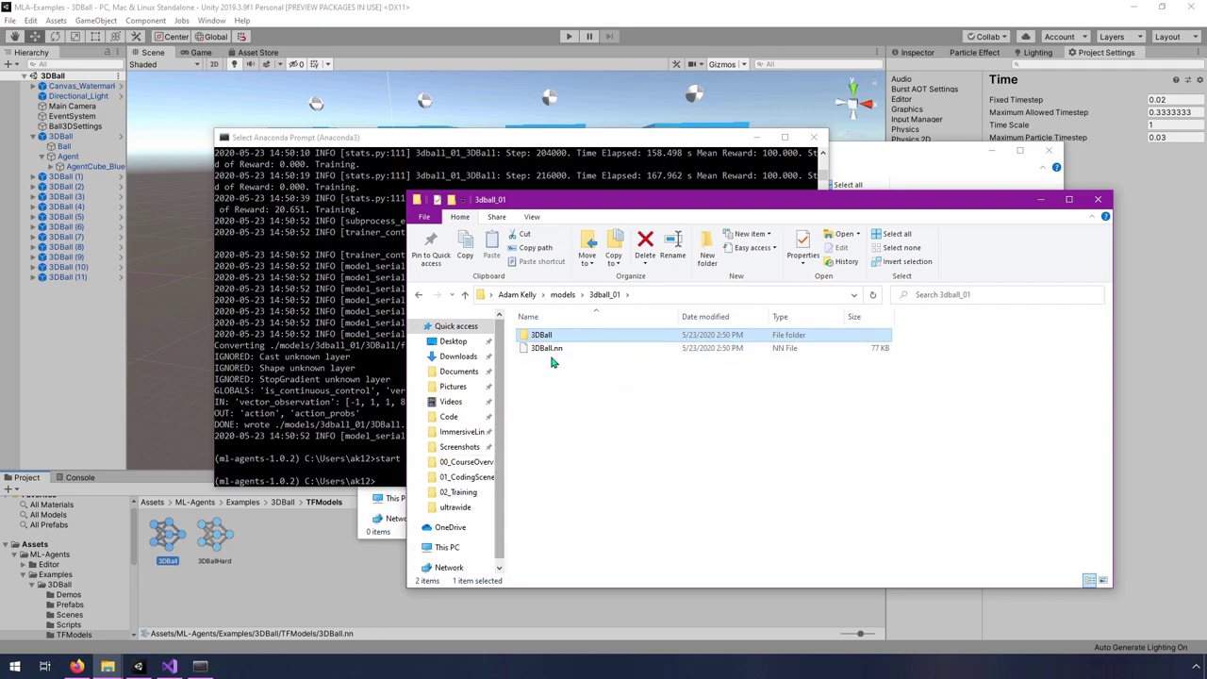
- In File Explorer, rename the trained 3DBall.nn in models\3dball_01 to 3DBall_01.nn and import it into Unity's TFModels folder
{"action": "left_click", "coordinate": [271, 561]}
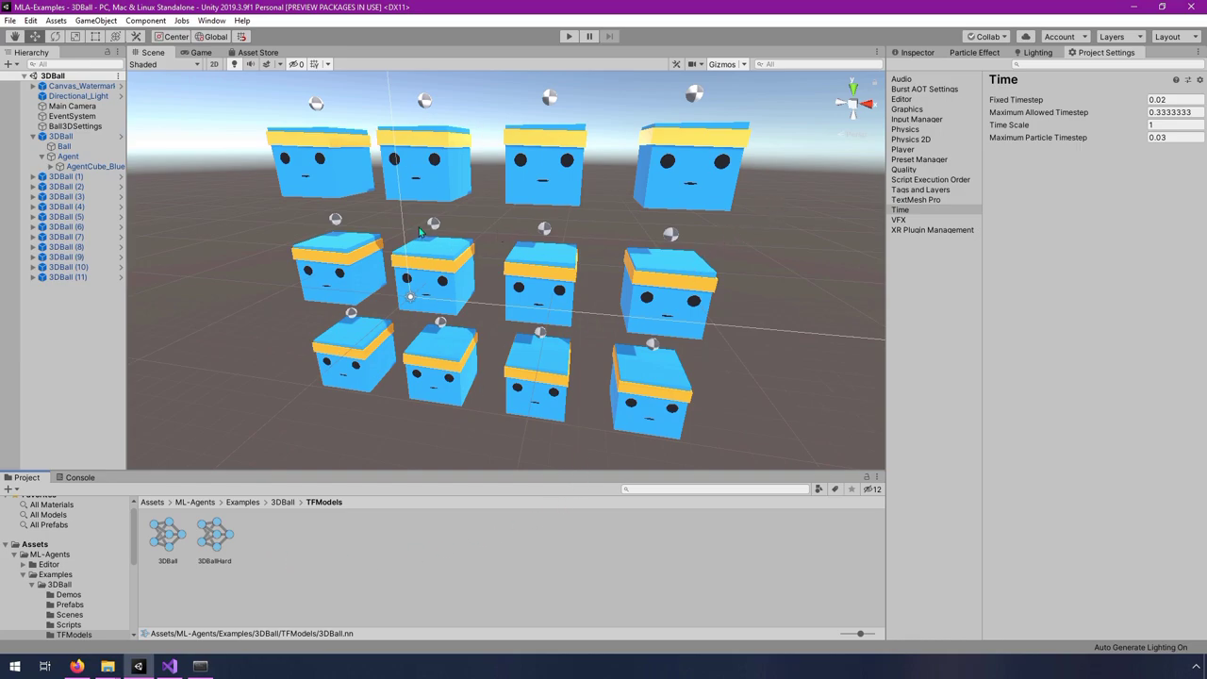
{"action": "mouse_move", "coordinate": [107, 666]}
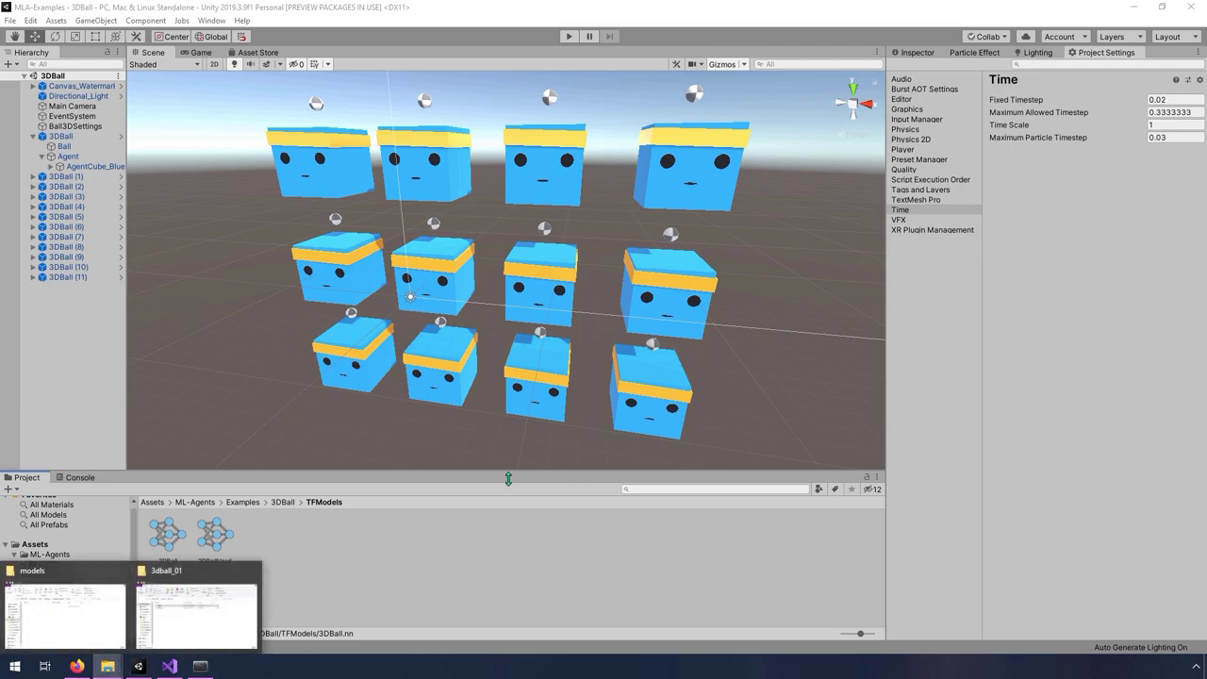
{"action": "left_click", "coordinate": [176, 617]}
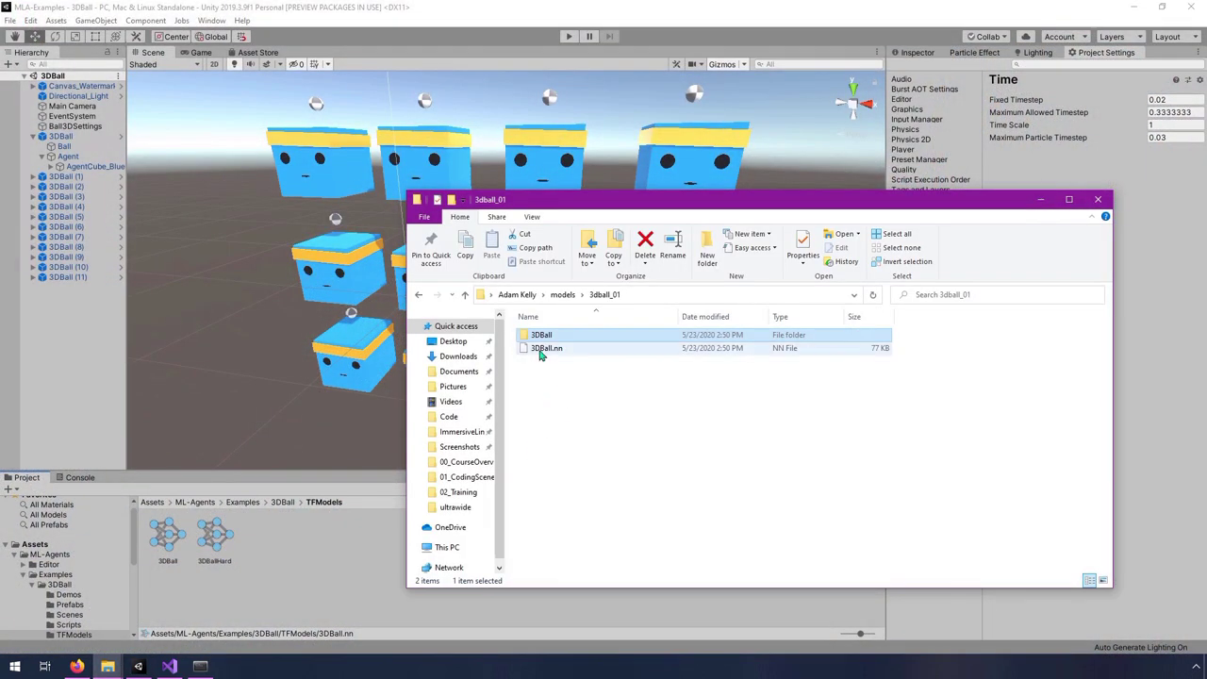
{"action": "left_click_drag", "start_coordinate": [542, 354], "coordinate": [167, 550]}
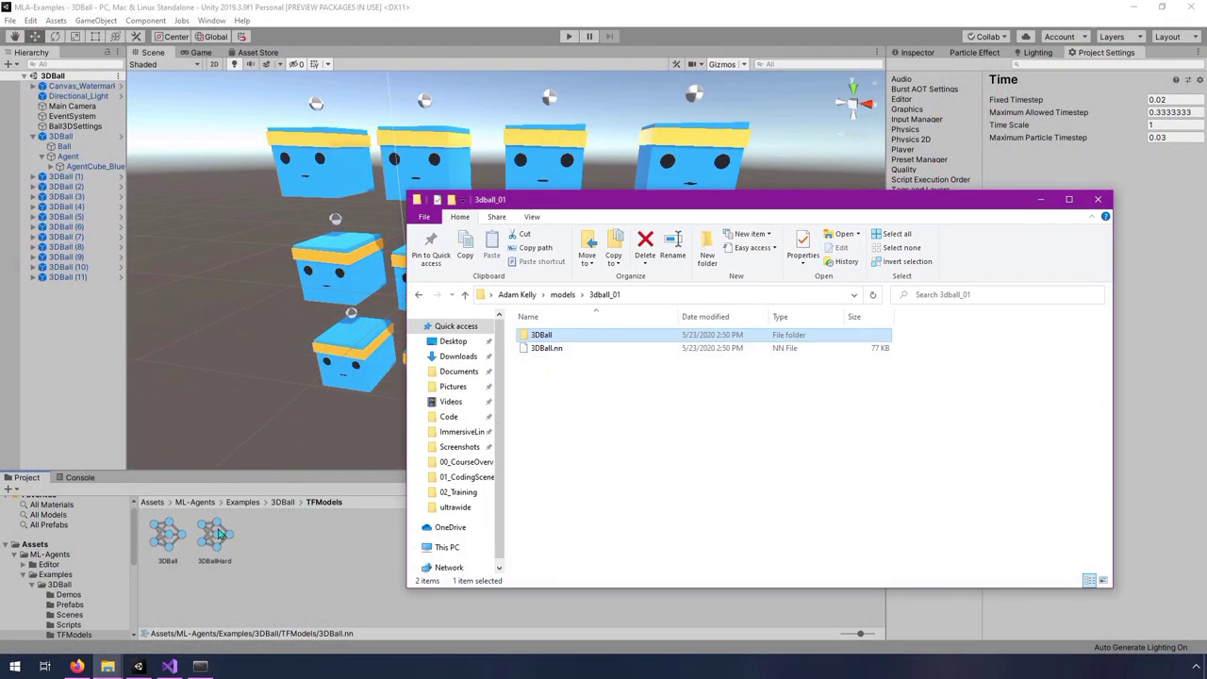
{"action": "left_click", "coordinate": [554, 348]}
{"action": "left_click", "coordinate": [553, 348]}
{"action": "key", "text": "Right"}
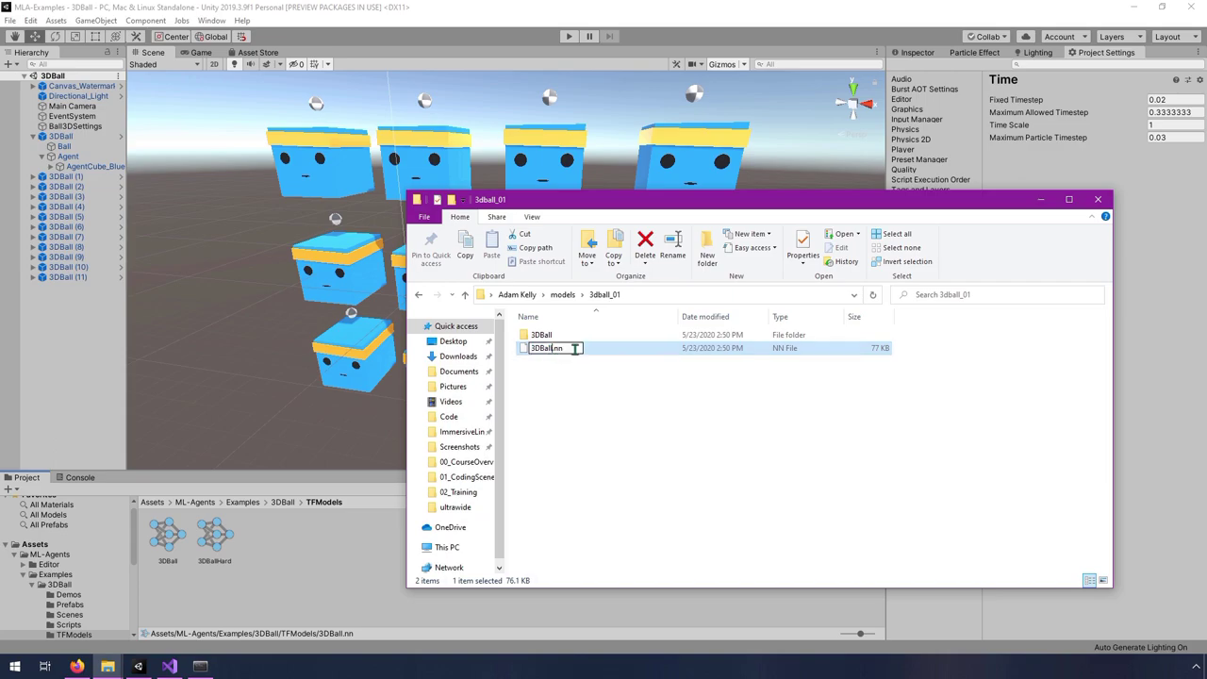
{"action": "type", "text": "_01"}
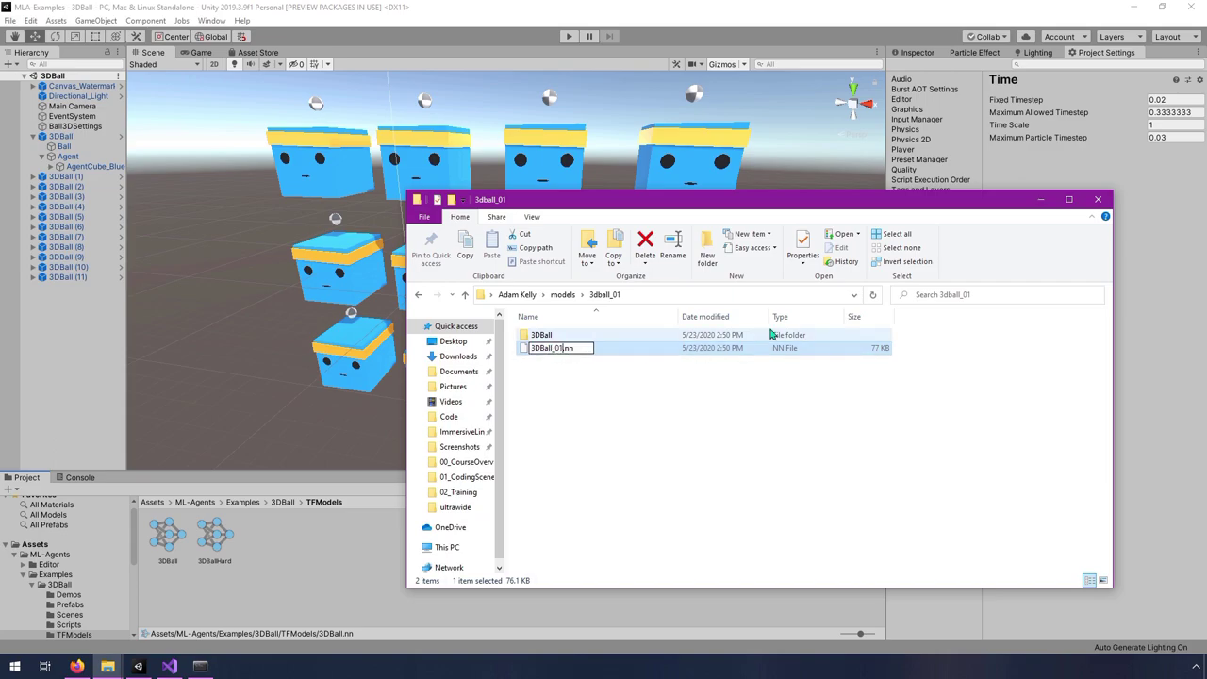
{"action": "key", "text": "Return"}
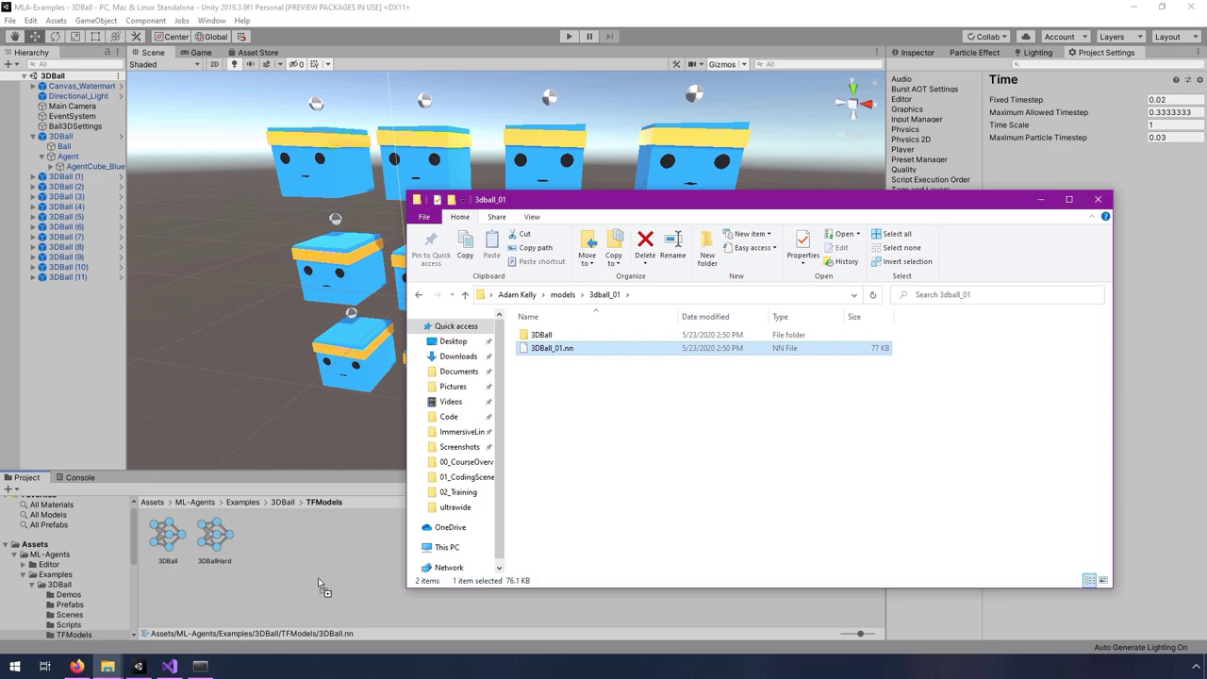
{"action": "left_click", "coordinate": [304, 601]}
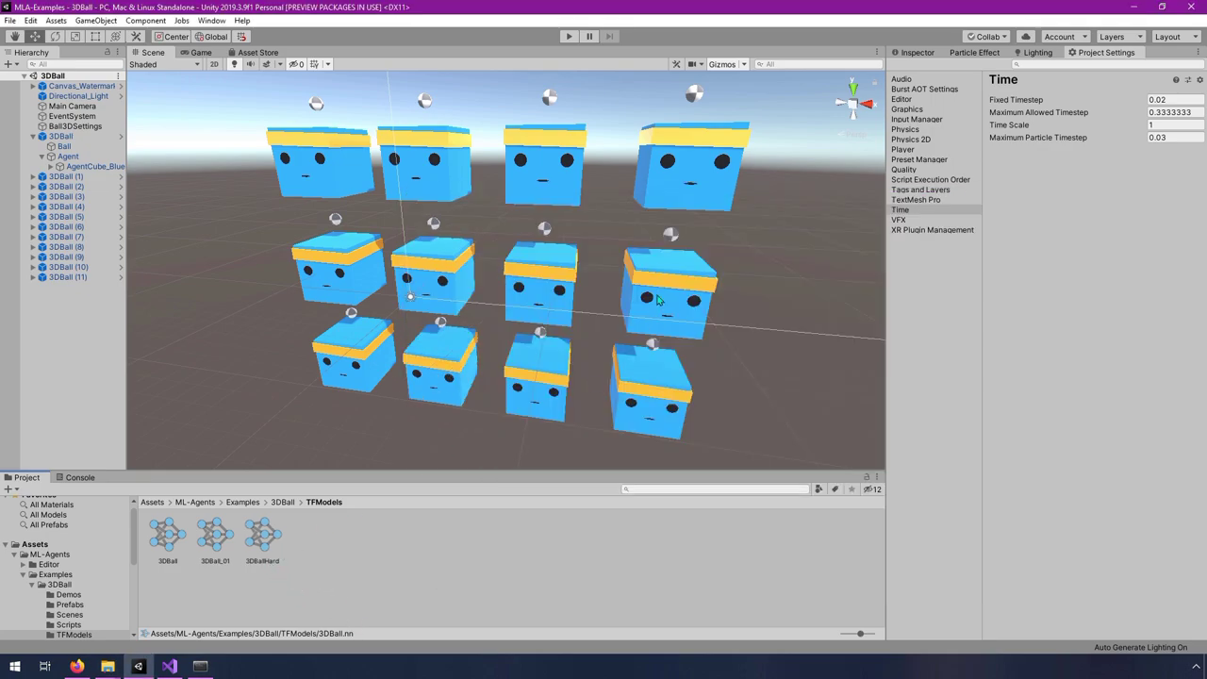
- Open the 3DBall prefab and assign the 3DBall_01 model to its Agent's Behavior Parameters
{"action": "left_click", "coordinate": [123, 142]}
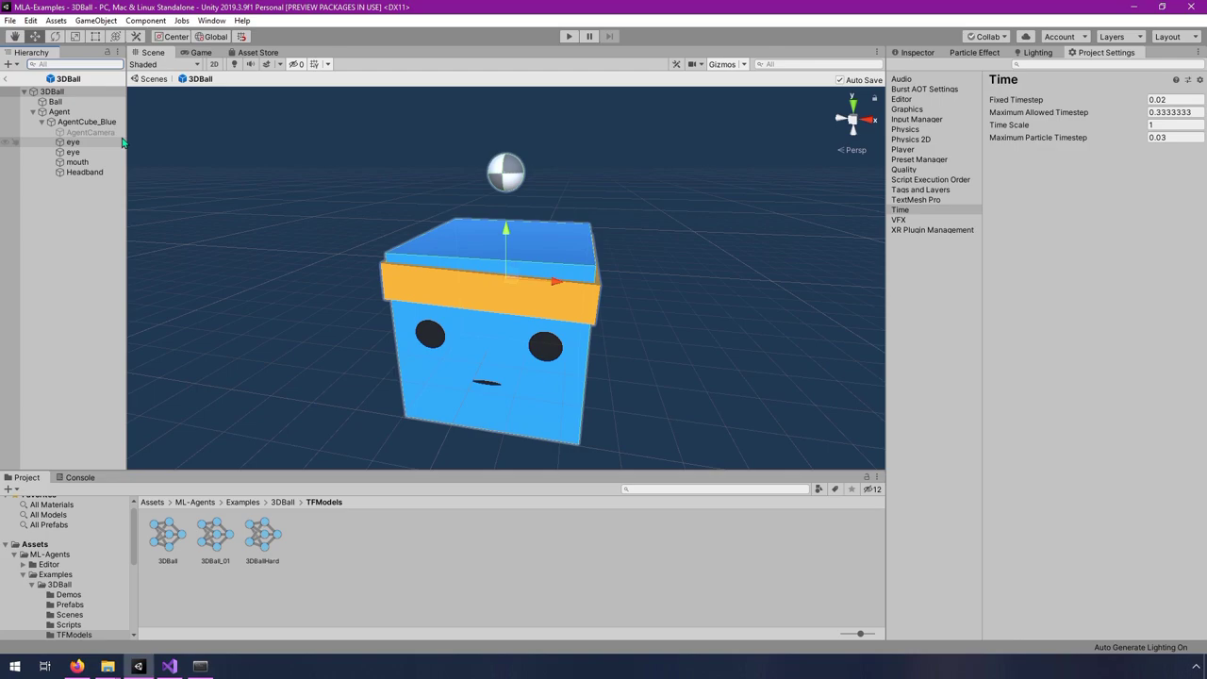
{"action": "left_click", "coordinate": [61, 113]}
{"action": "left_click", "coordinate": [914, 53]}
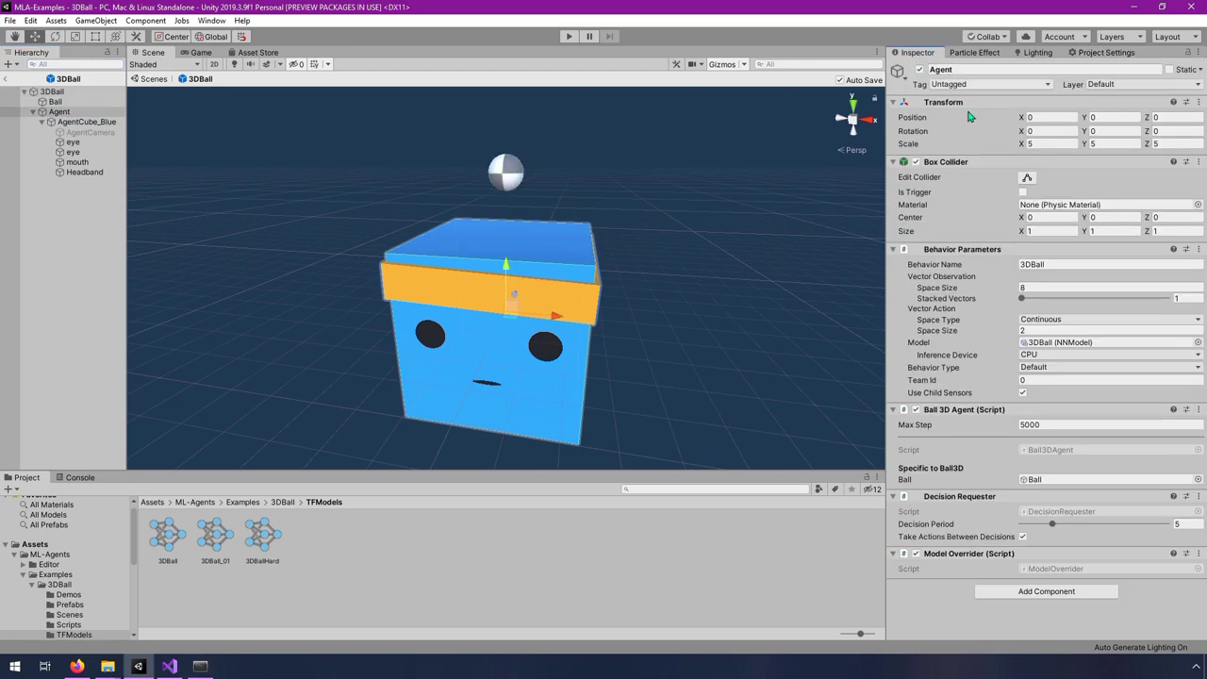
{"action": "left_click_drag", "start_coordinate": [1056, 347], "coordinate": [1057, 347]}
{"action": "left_click_drag", "start_coordinate": [583, 440], "coordinate": [1024, 342]}
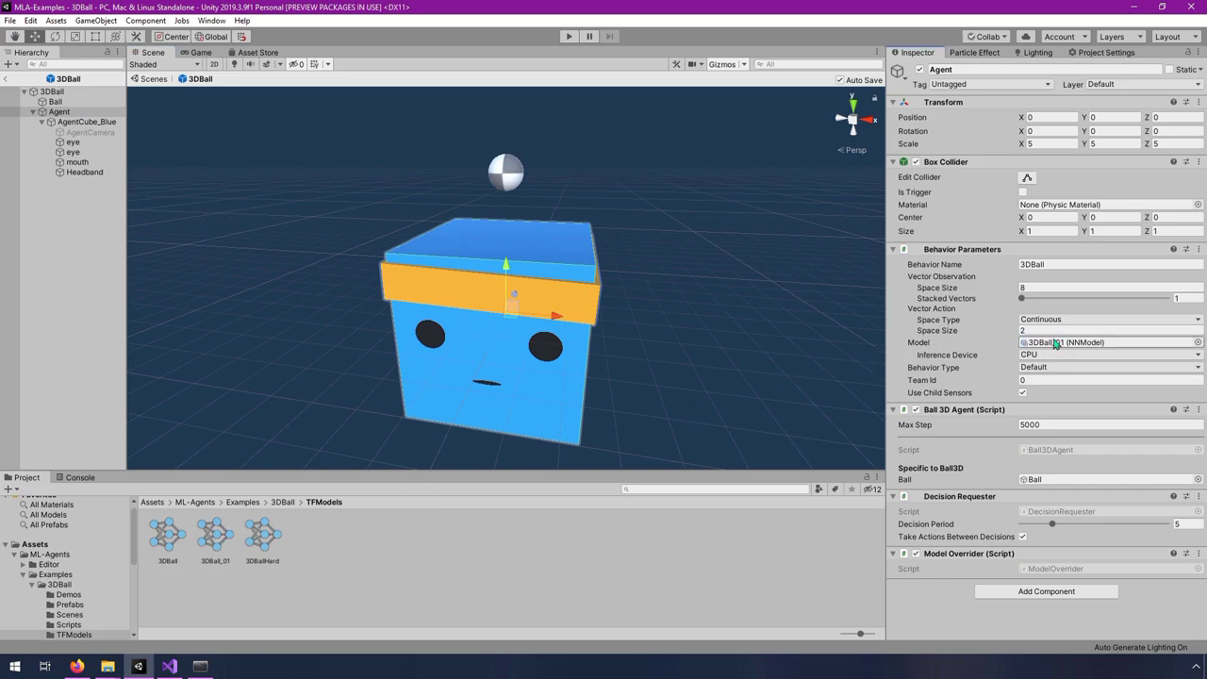
- Return from the prefab to the 3DBall scene and run it in play mode to test the agents with the trained model
{"action": "left_click", "coordinate": [8, 80]}
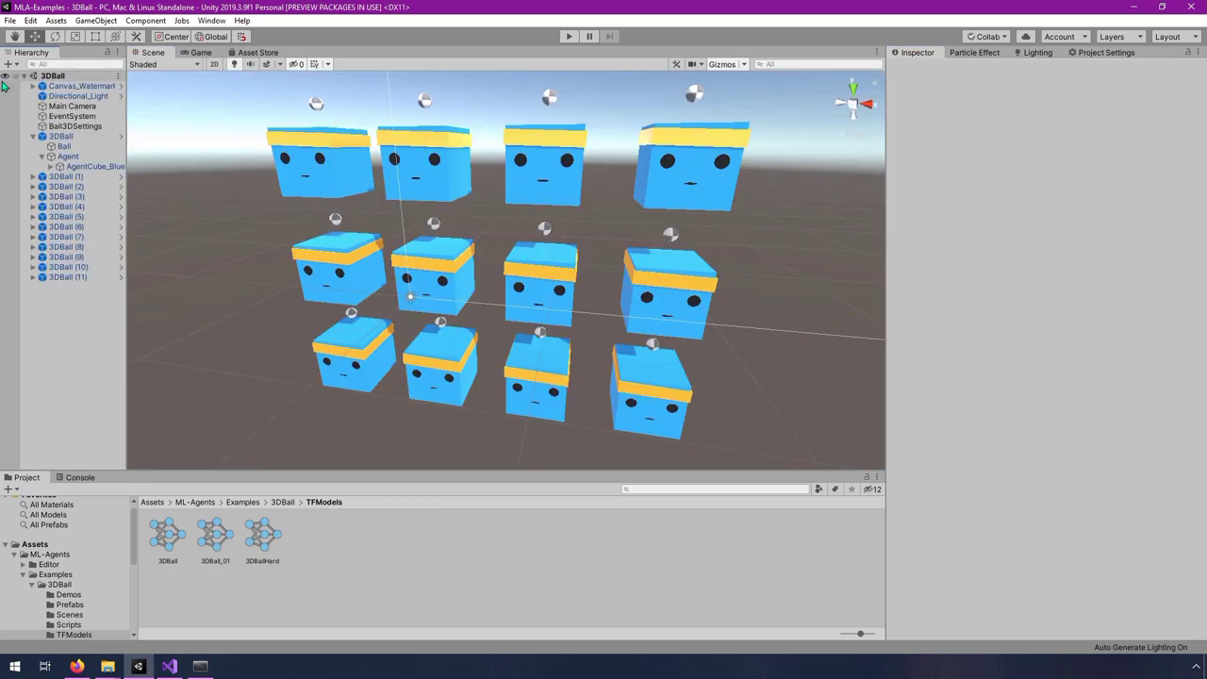
{"action": "left_click", "coordinate": [567, 38]}
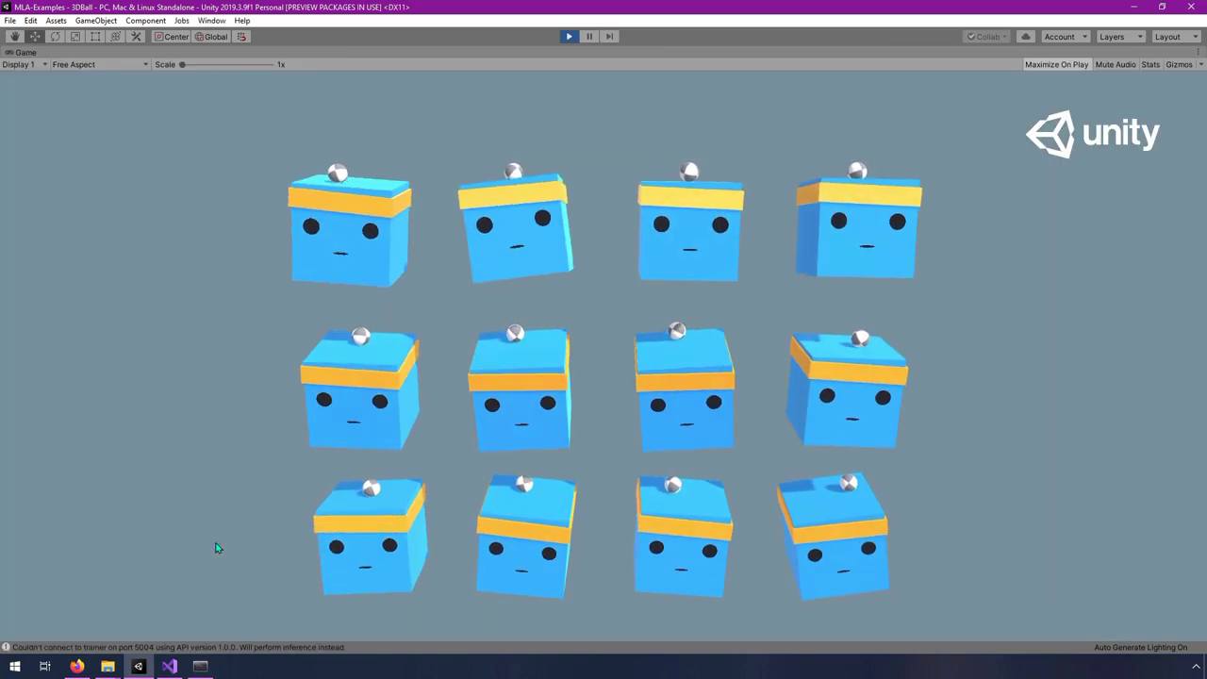
{"action": "key", "text": "ctrl+p"}
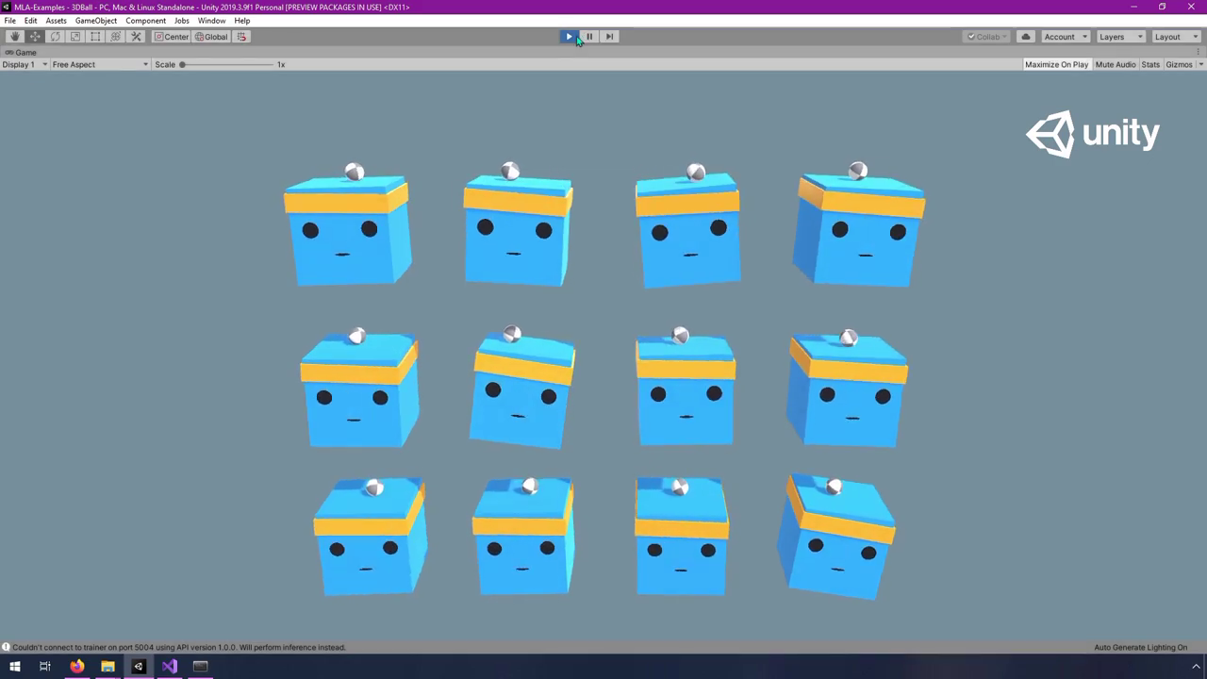